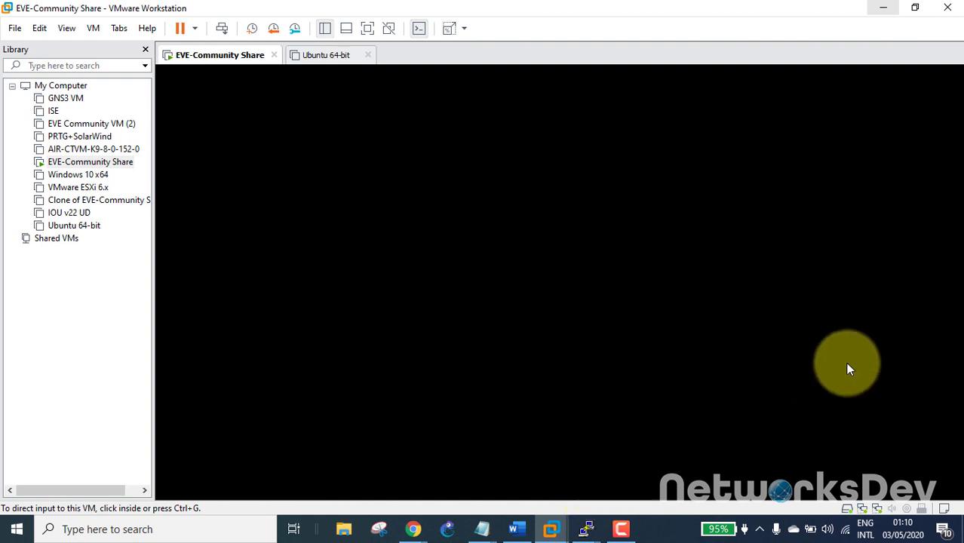
Close both old PuTTY sessions to the EVE-NG virtual machine
{"action": "left_click", "coordinate": [680, 369]}
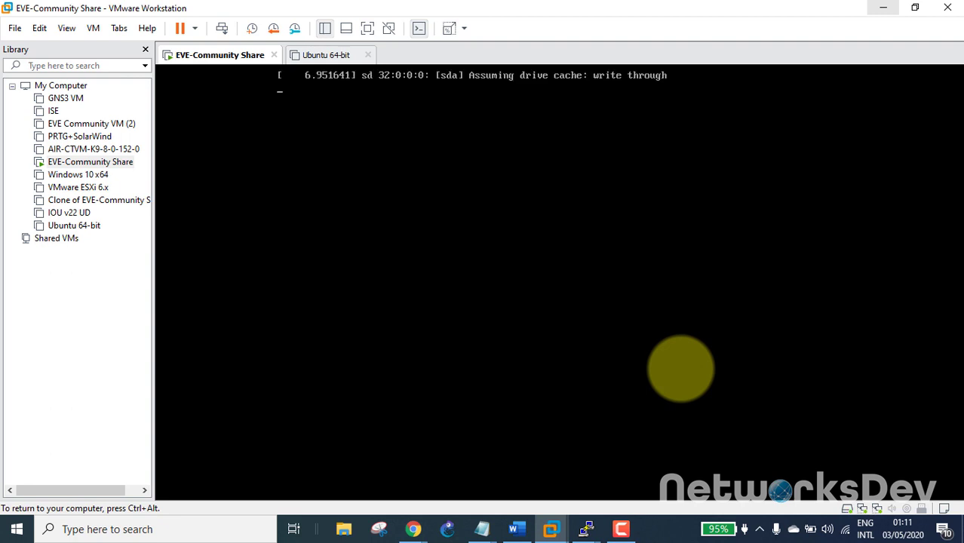
{"action": "key", "text": "ctrl+alt"}
{"action": "left_click", "coordinate": [587, 529]}
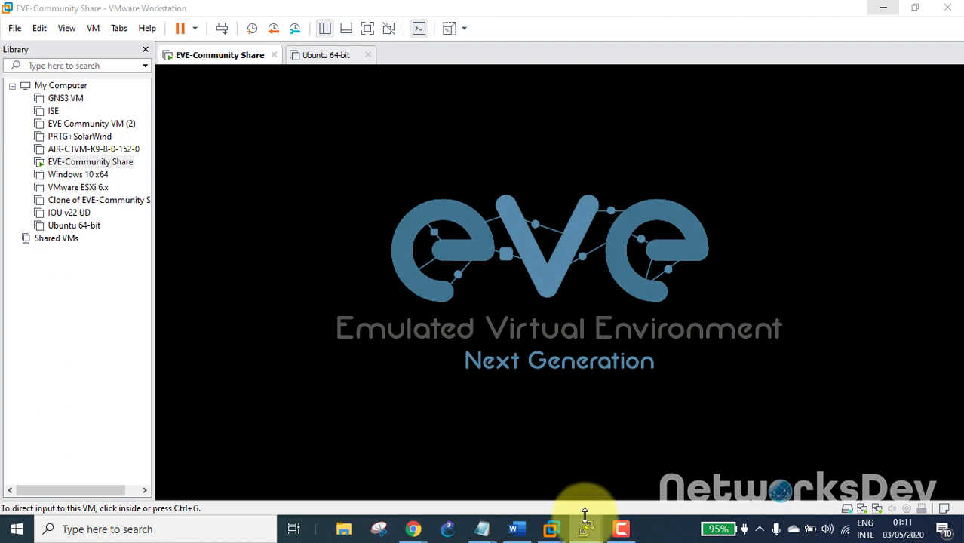
{"action": "right_click", "coordinate": [584, 518]}
{"action": "left_click", "coordinate": [582, 504]}
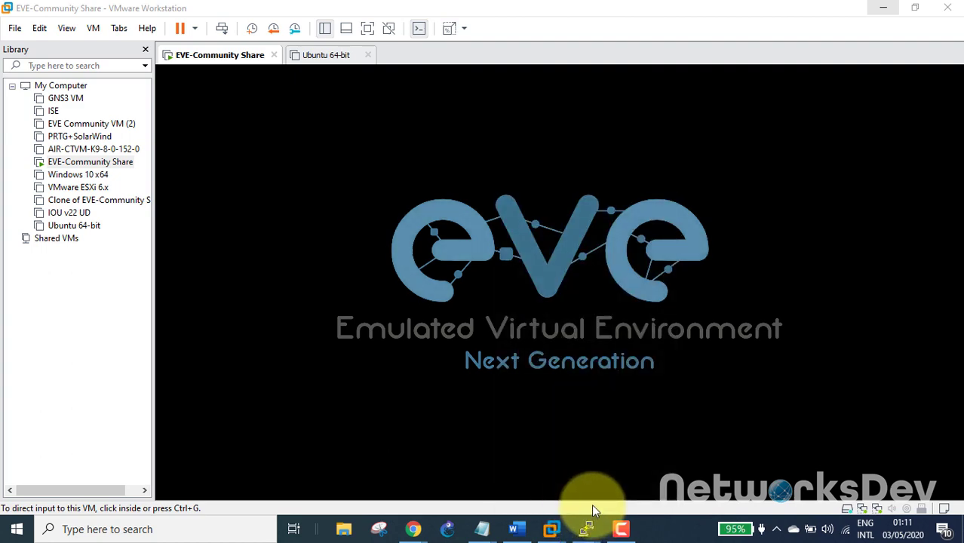
{"action": "mouse_move", "coordinate": [585, 527]}
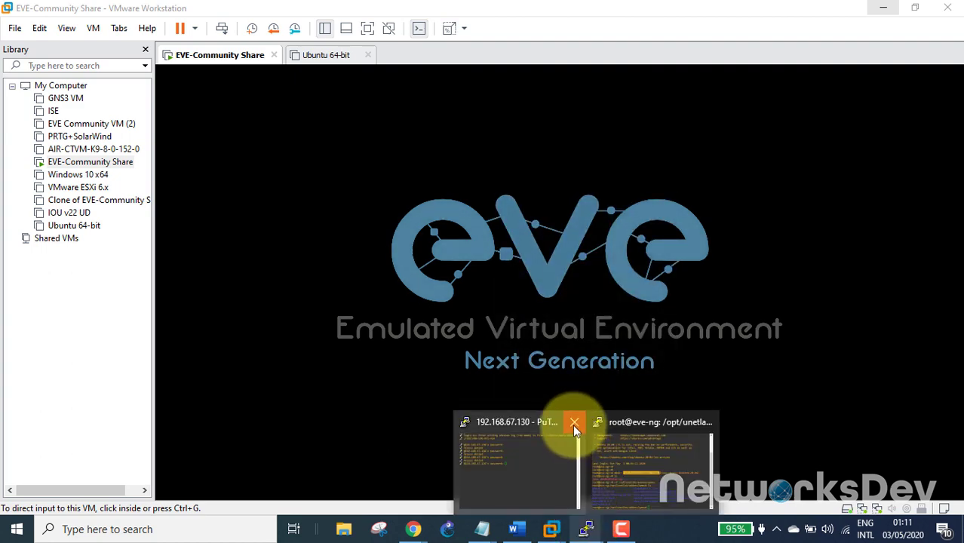
{"action": "left_click", "coordinate": [575, 424]}
{"action": "left_click", "coordinate": [562, 313]}
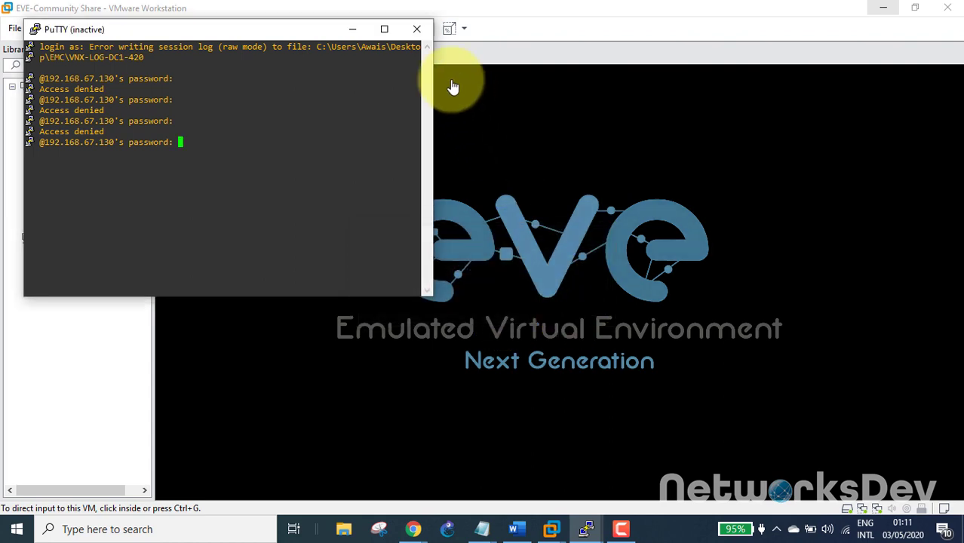
{"action": "left_click", "coordinate": [417, 29]}
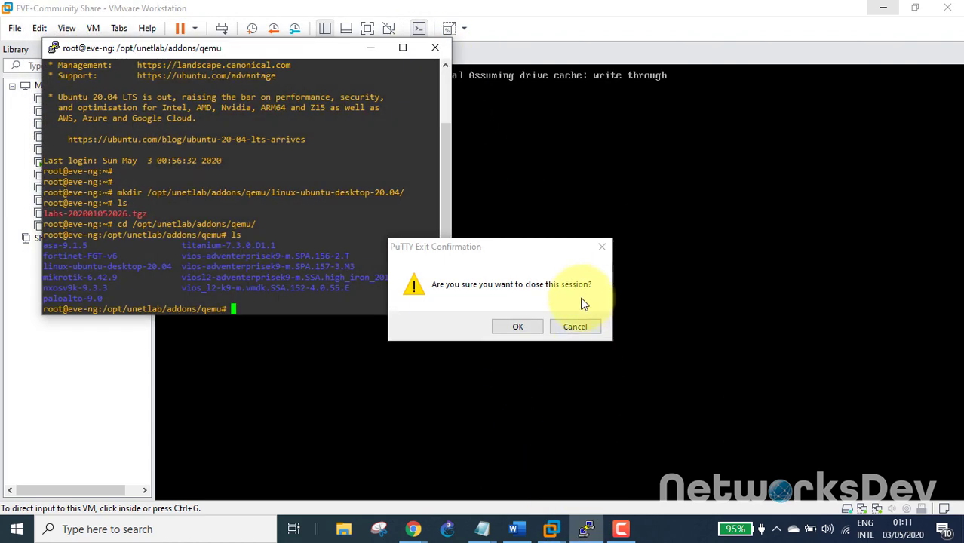
{"action": "left_click", "coordinate": [521, 326]}
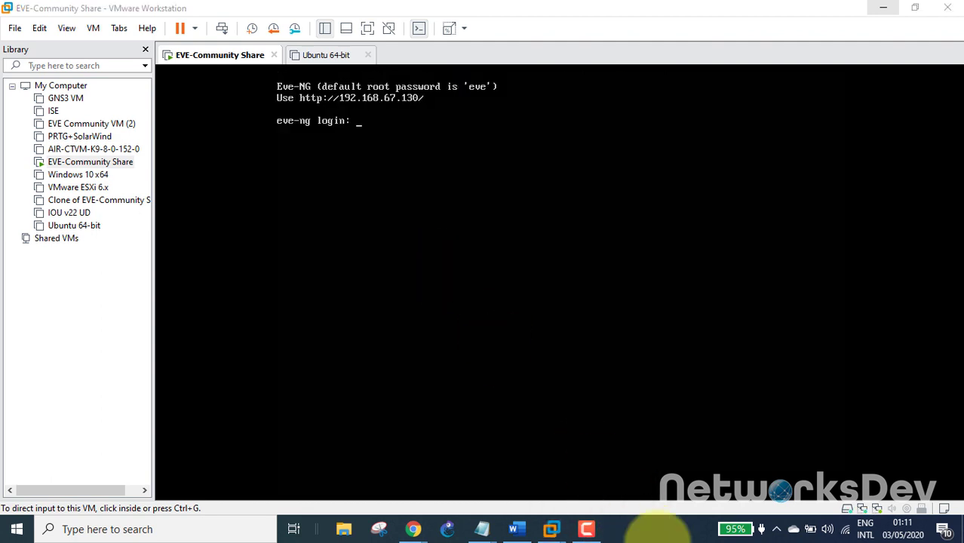
Open a new PuTTY SSH session to 192.168.67.130 on port 22 and log in as root with the account password
{"action": "key", "text": "super"}
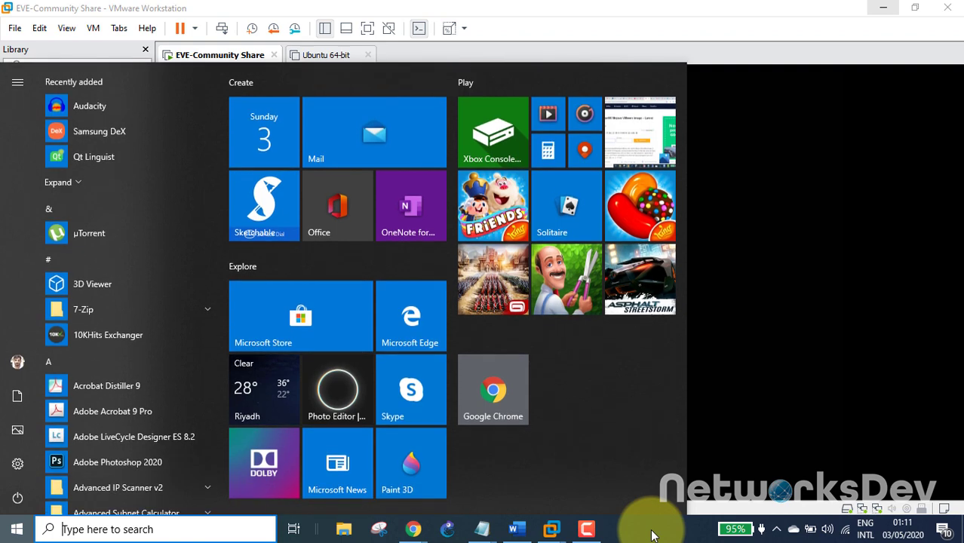
{"action": "type", "text": "putt"}
{"action": "key", "text": "Return"}
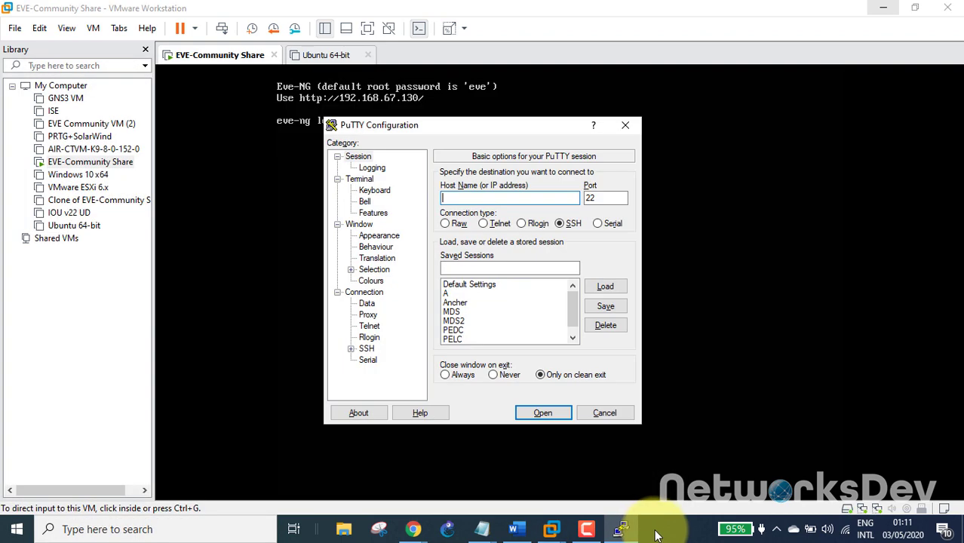
{"action": "left_click_drag", "start_coordinate": [494, 134], "coordinate": [630, 137]}
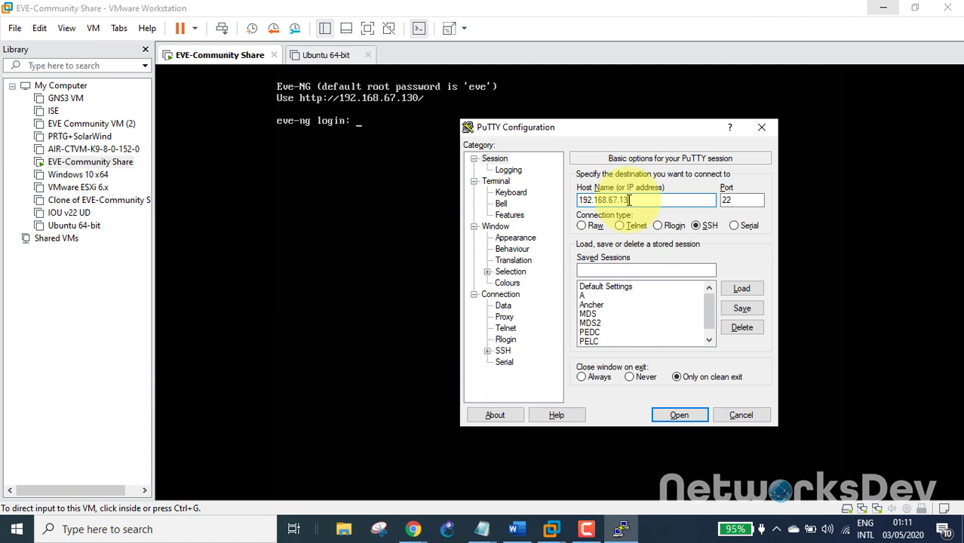
{"action": "key", "text": "Return"}
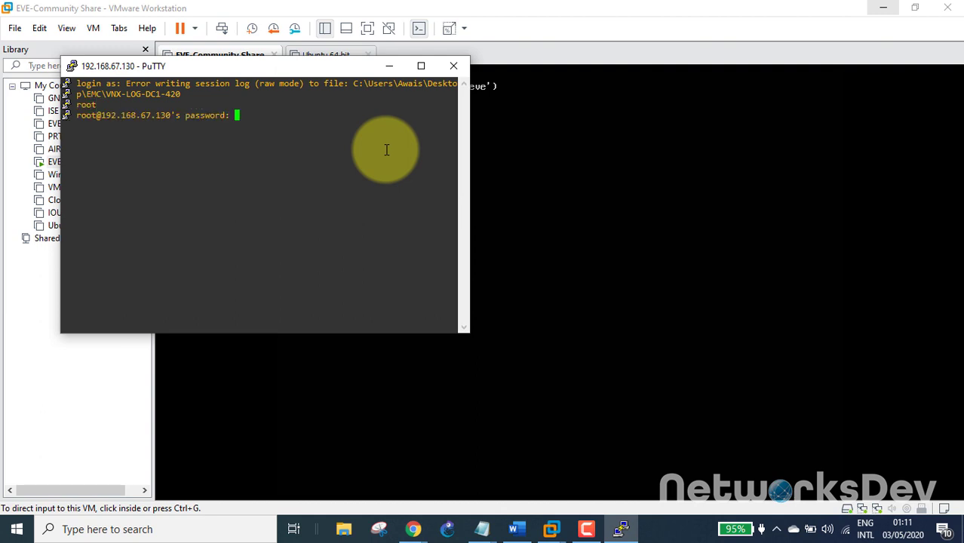
{"action": "key", "text": "Return"}
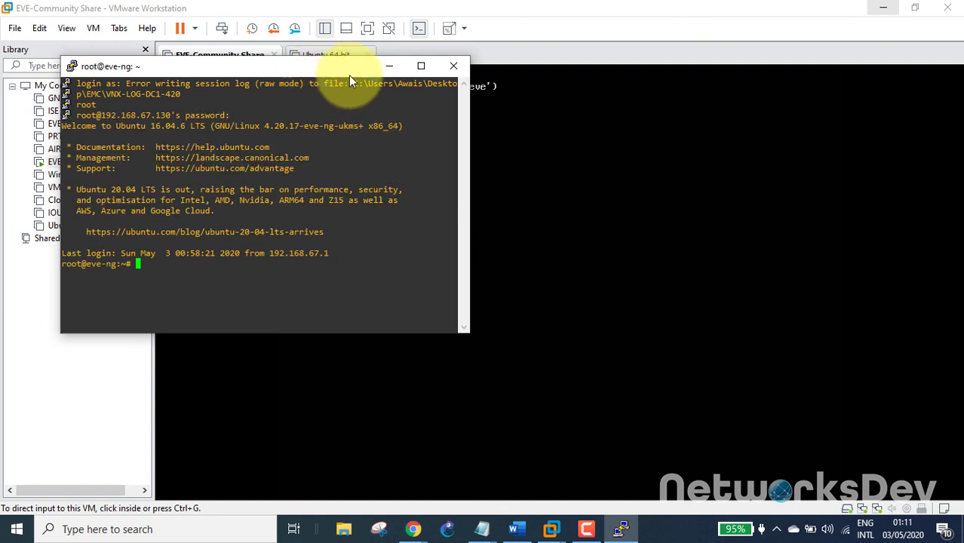
{"action": "left_click_drag", "start_coordinate": [348, 75], "coordinate": [736, 128]}
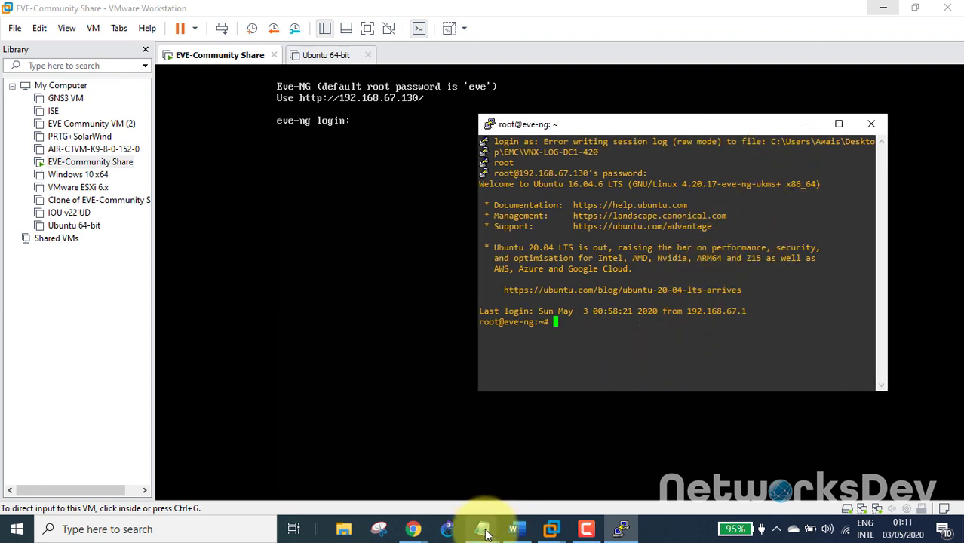
Try to create the directory /opt/unetlab/addons/qemu/linux-ubuntu-desktop-20.04/ in the PuTTY session, using the mkdir command copied from the Notepad instructions
{"action": "mouse_move", "coordinate": [486, 532]}
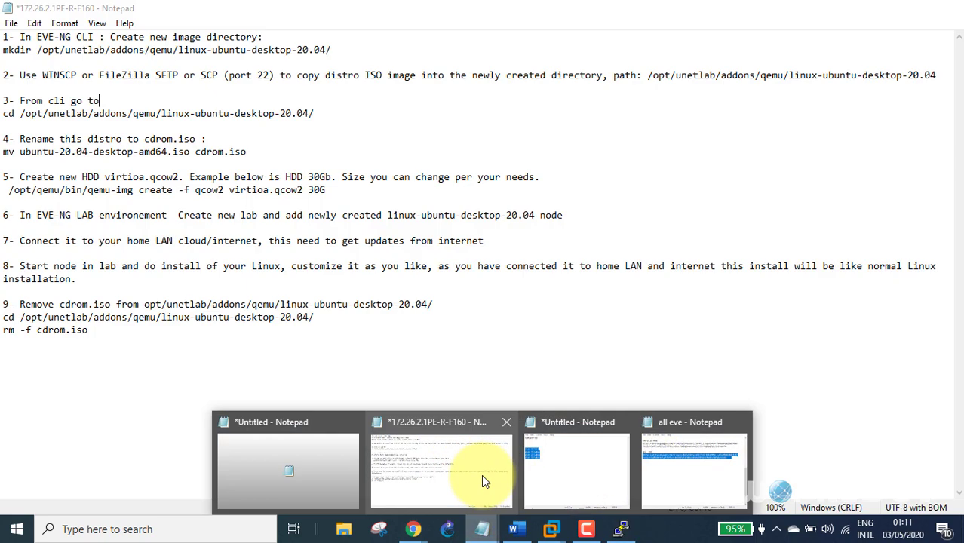
{"action": "left_click", "coordinate": [471, 471]}
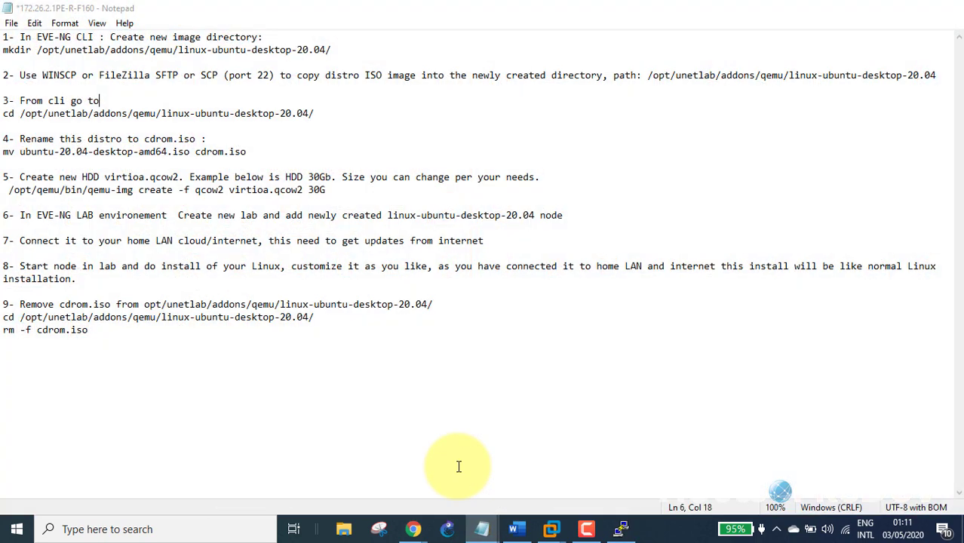
{"action": "left_click_drag", "start_coordinate": [3, 50], "coordinate": [338, 56]}
{"action": "key", "text": "ctrl+c"}
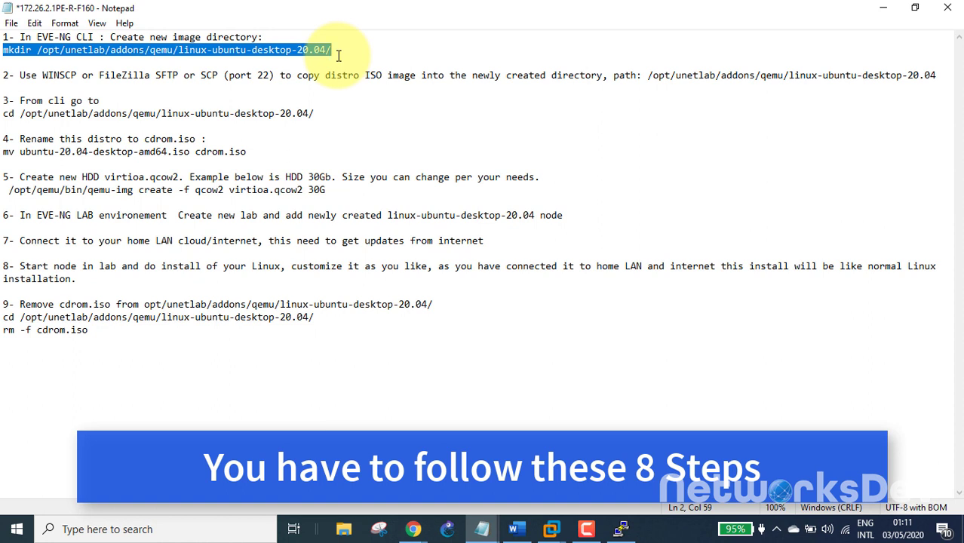
{"action": "left_click", "coordinate": [181, 52]}
{"action": "left_click_drag", "start_coordinate": [194, 52], "coordinate": [312, 50]}
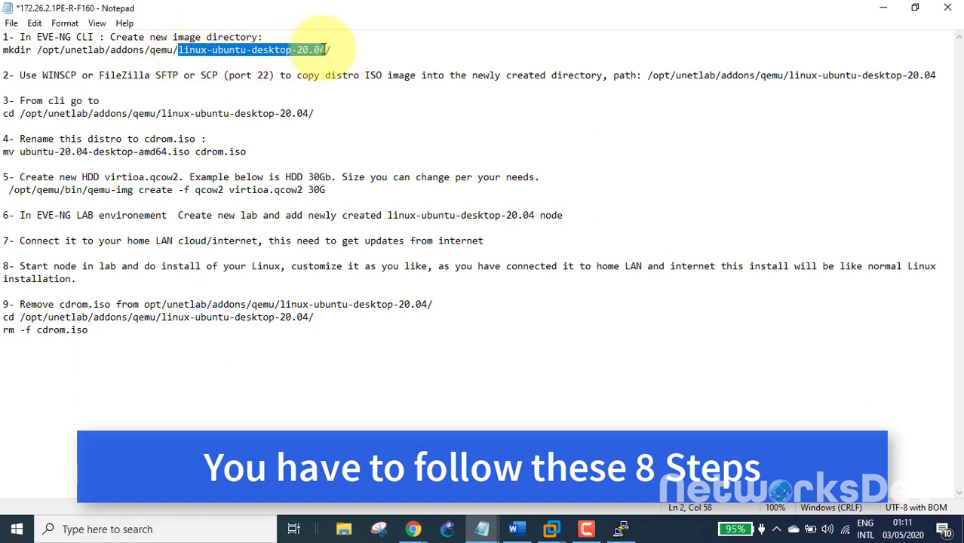
{"action": "left_click", "coordinate": [880, 9]}
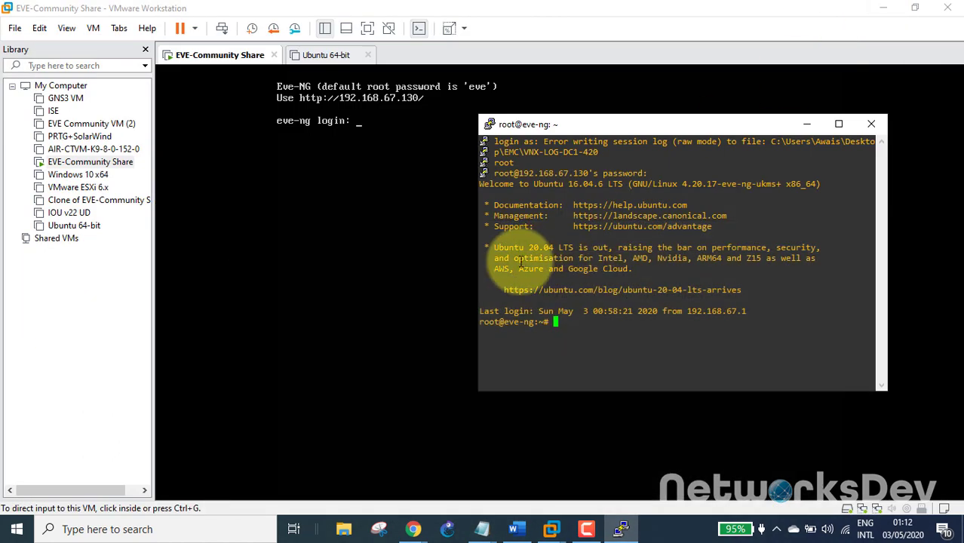
{"action": "right_click", "coordinate": [569, 348]}
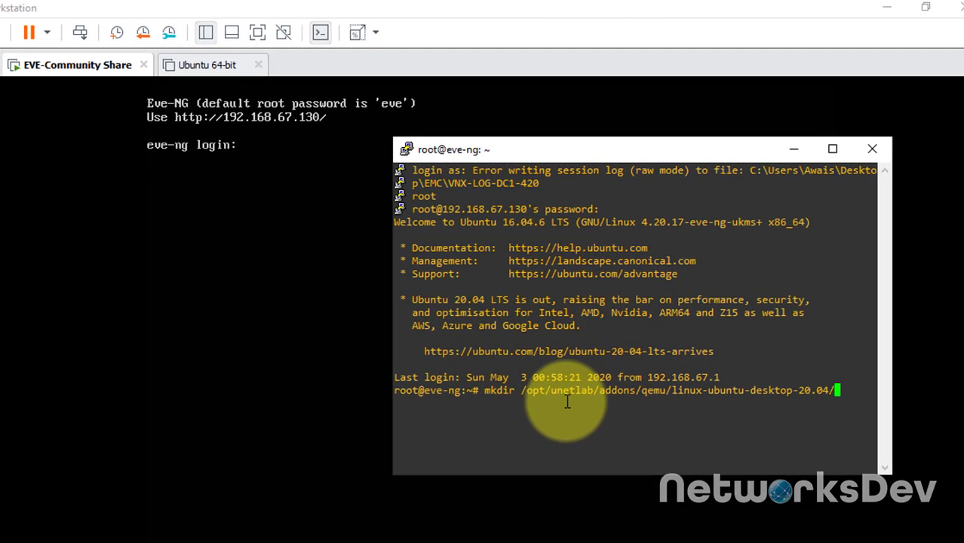
{"action": "key", "text": "Return"}
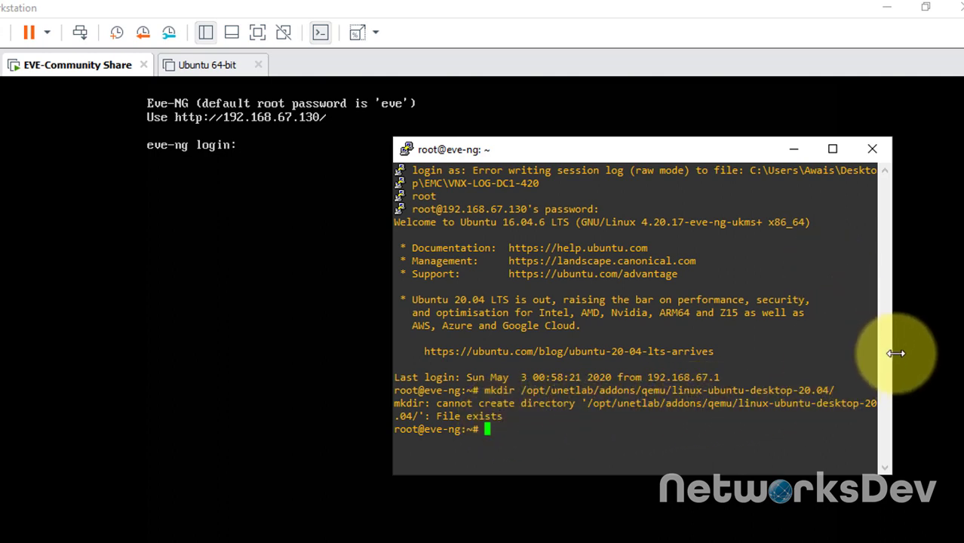
{"action": "left_click_drag", "start_coordinate": [891, 351], "coordinate": [920, 351]}
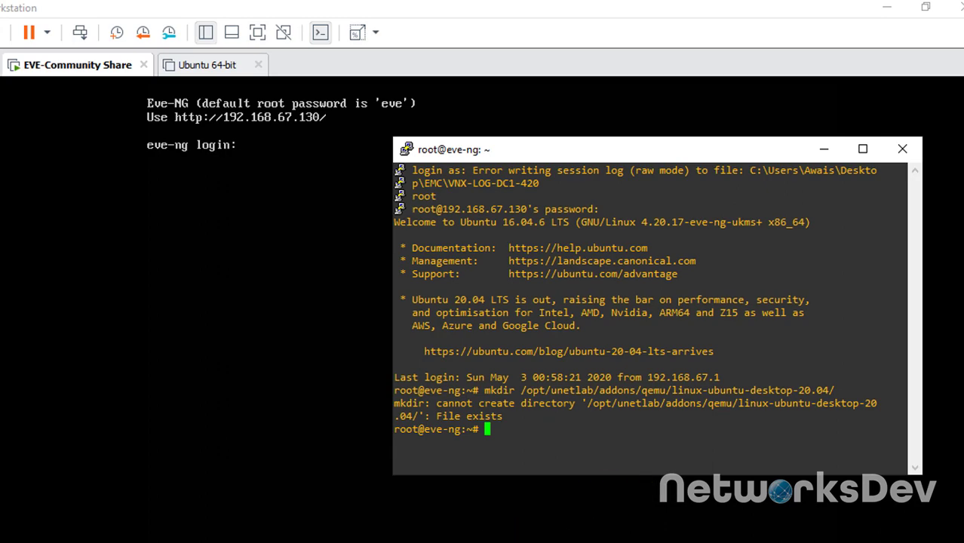
Check step 2 of the Notepad instructions about copying the ISO image, and open FileZilla in a maximized window
{"action": "mouse_move", "coordinate": [481, 529]}
{"action": "left_click", "coordinate": [343, 519]}
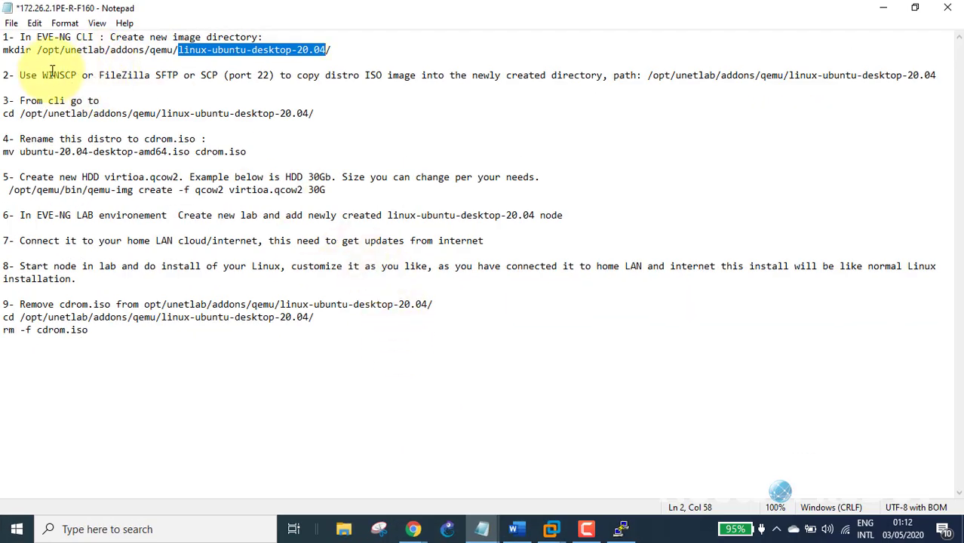
{"action": "left_click_drag", "start_coordinate": [30, 79], "coordinate": [940, 78]}
{"action": "key", "text": "super"}
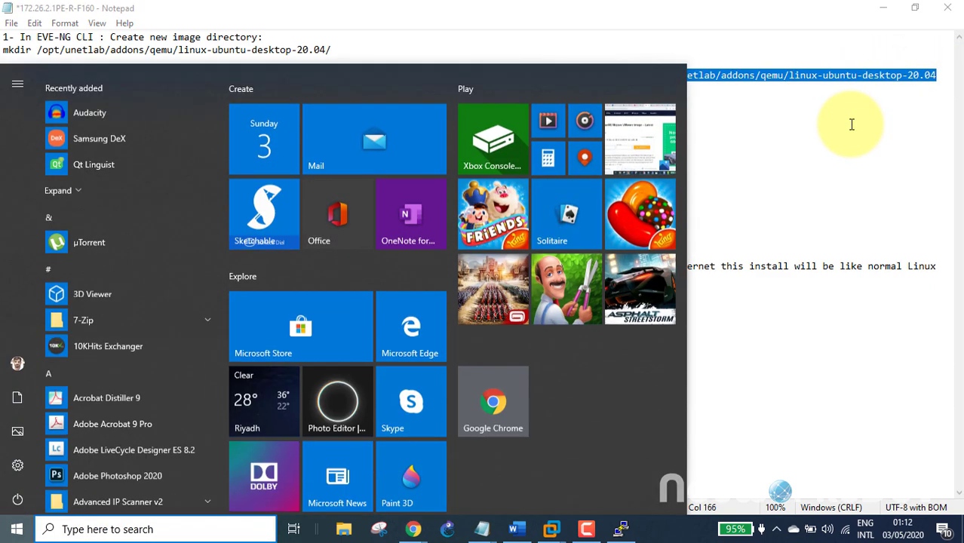
{"action": "type", "text": "file"}
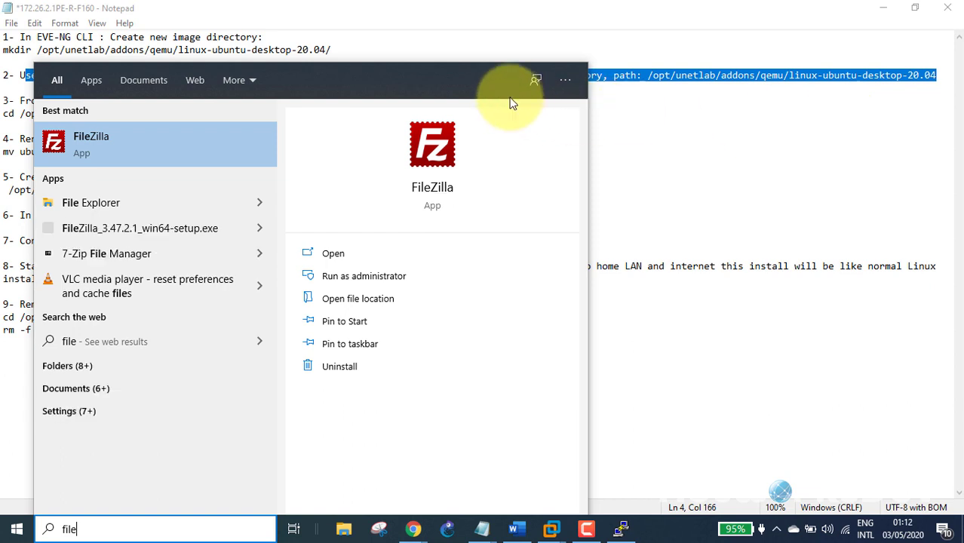
{"action": "left_click", "coordinate": [188, 146]}
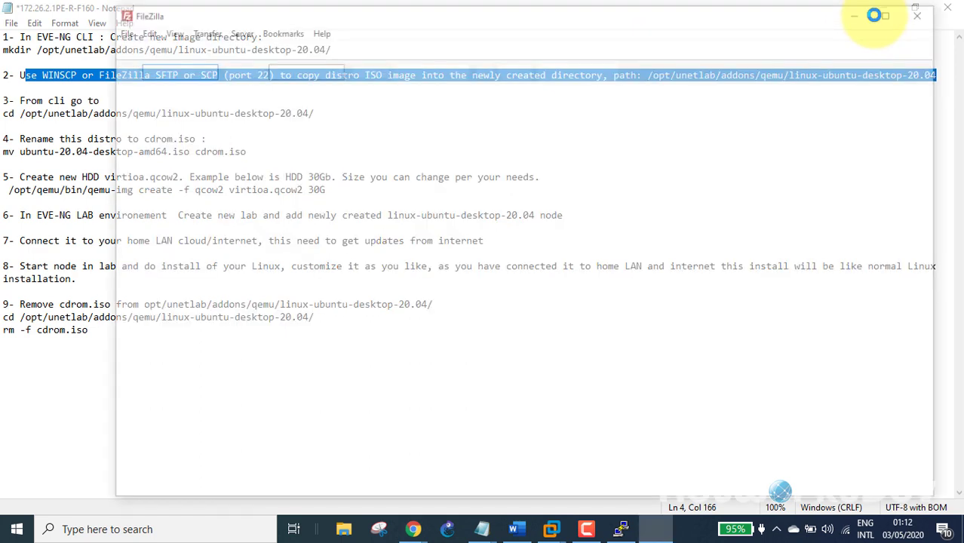
{"action": "left_click", "coordinate": [875, 15]}
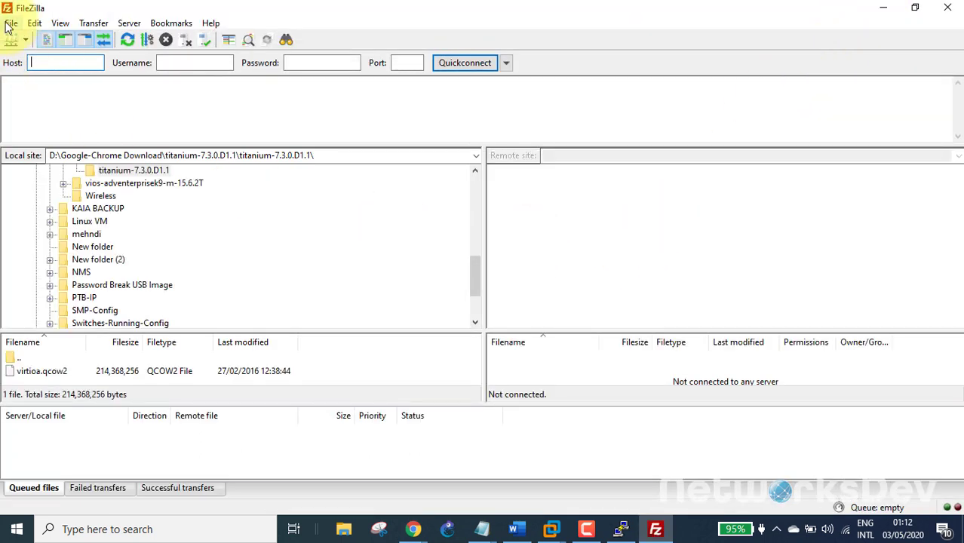
Connect to the saved EVE site over SFTP through FileZilla's Site Manager
{"action": "left_click", "coordinate": [9, 24]}
{"action": "left_click", "coordinate": [25, 42]}
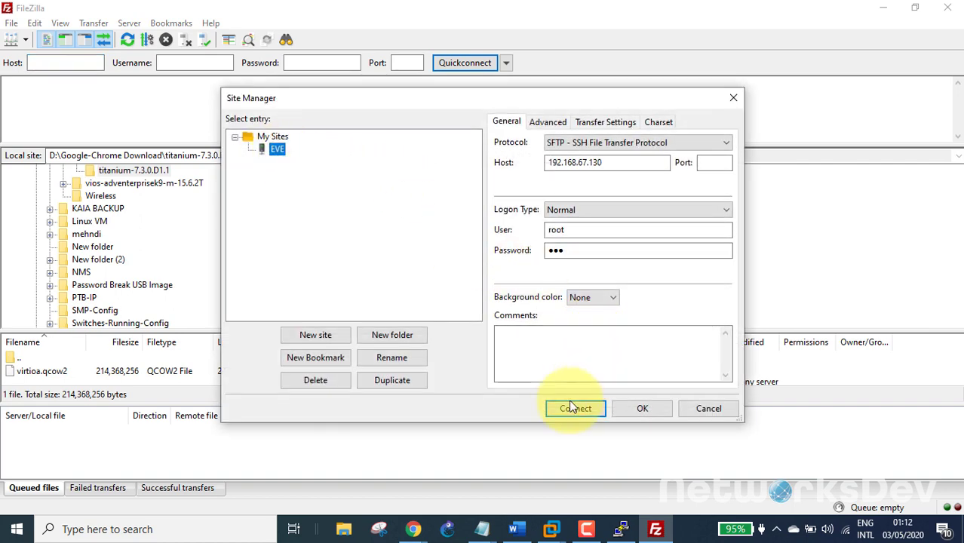
{"action": "left_click", "coordinate": [574, 410]}
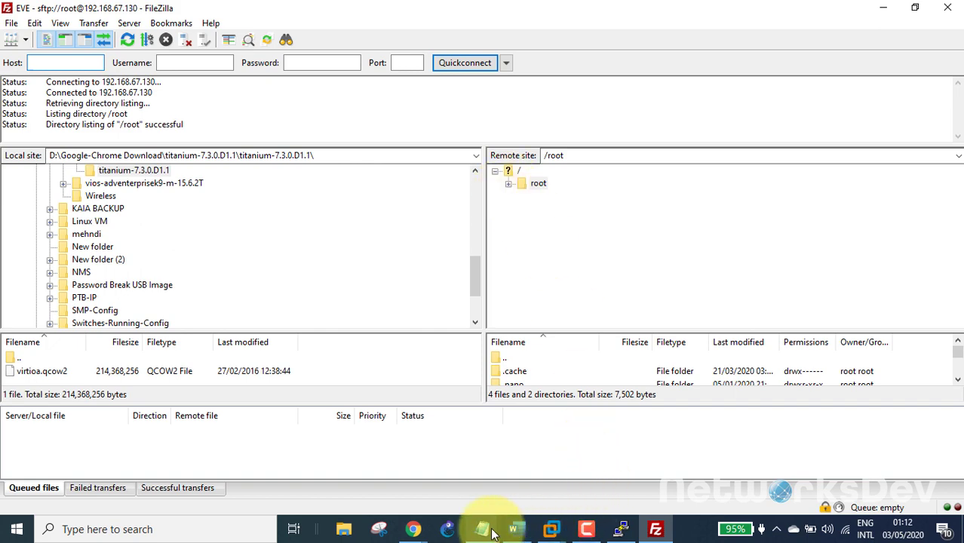
Copy the image path from step 2 of the Notepad instructions and open /opt/unetlab/addons/qemu/linux-ubuntu-desktop-20.04 as FileZilla's remote directory
{"action": "mouse_move", "coordinate": [481, 529]}
{"action": "left_click", "coordinate": [462, 486]}
{"action": "left_click", "coordinate": [152, 87]}
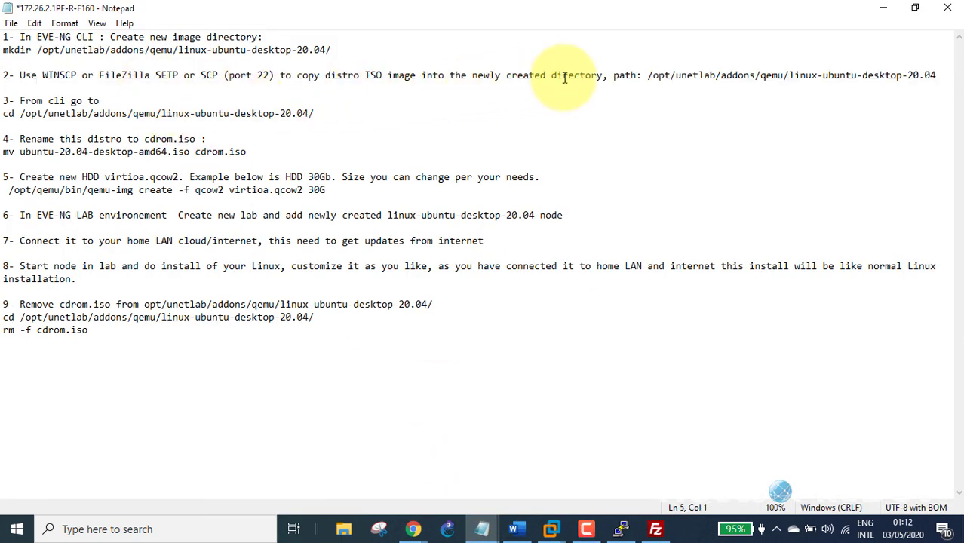
{"action": "left_click_drag", "start_coordinate": [647, 75], "coordinate": [938, 77]}
{"action": "key", "text": "ctrl+c"}
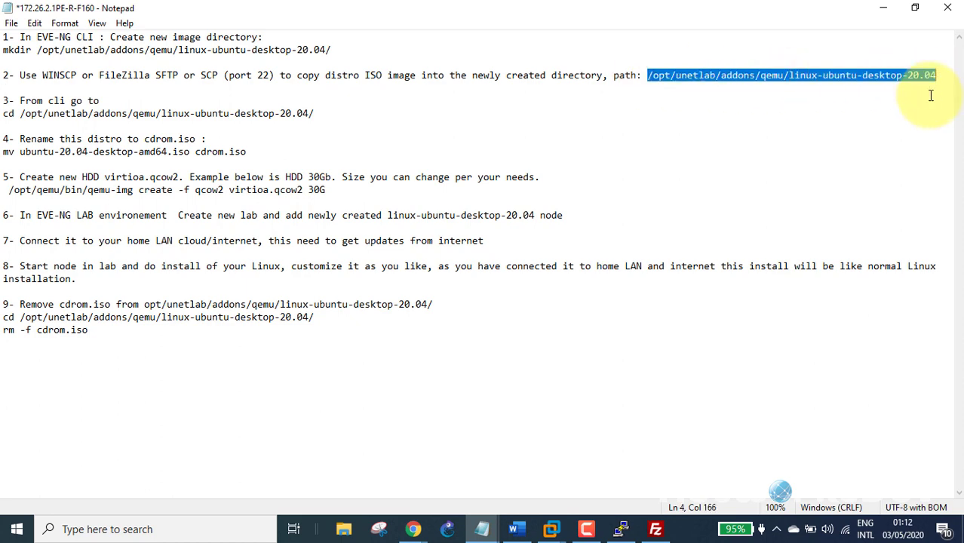
{"action": "left_click", "coordinate": [883, 7]}
{"action": "left_click", "coordinate": [577, 156]}
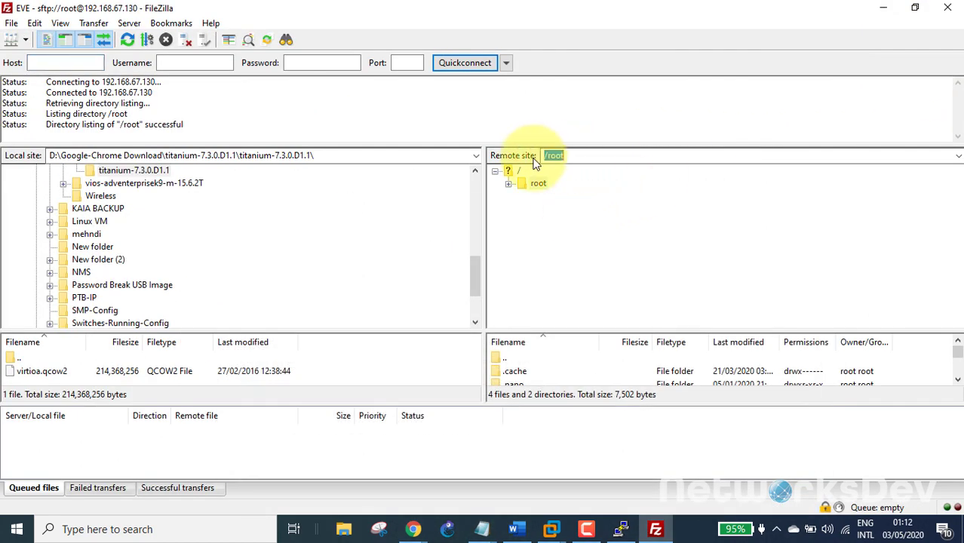
{"action": "key", "text": "ctrl+v"}
{"action": "key", "text": "Return"}
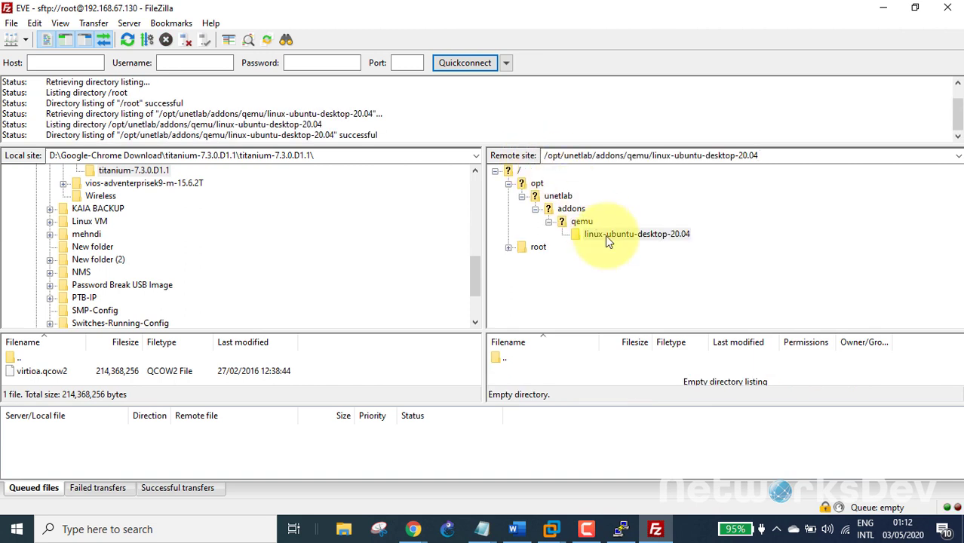
{"action": "left_click", "coordinate": [607, 236]}
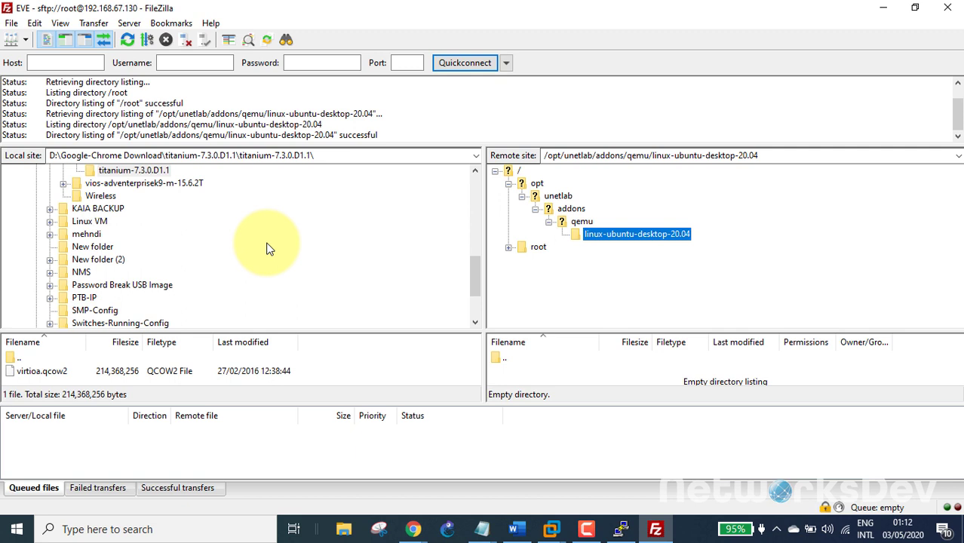
Browse the local folders in FileZilla and the D: drive in File Explorer for the Ubuntu desktop ISO
{"action": "scroll", "coordinate": [256, 246], "scroll_direction": "down", "scroll_amount": 2}
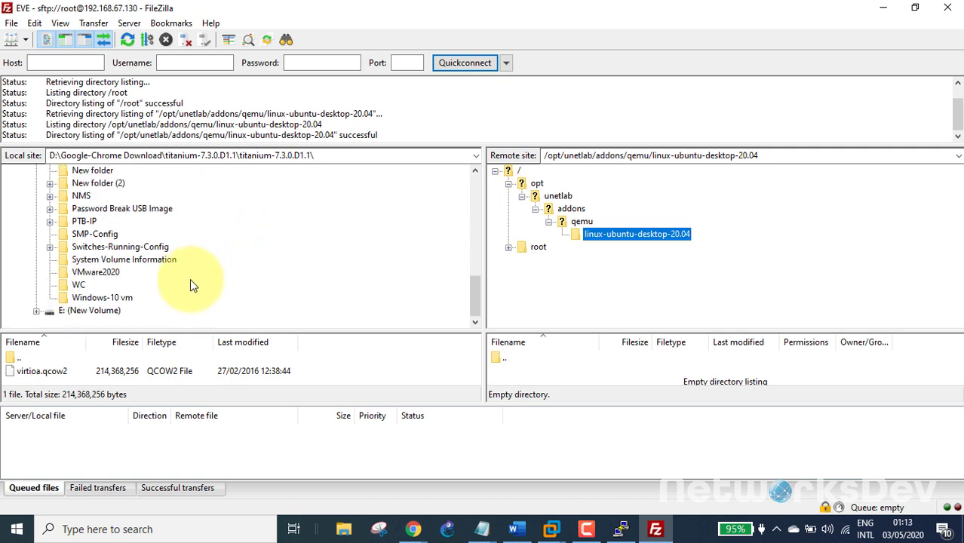
{"action": "left_click", "coordinate": [37, 313]}
{"action": "scroll", "coordinate": [193, 279], "scroll_direction": "down", "scroll_amount": 12}
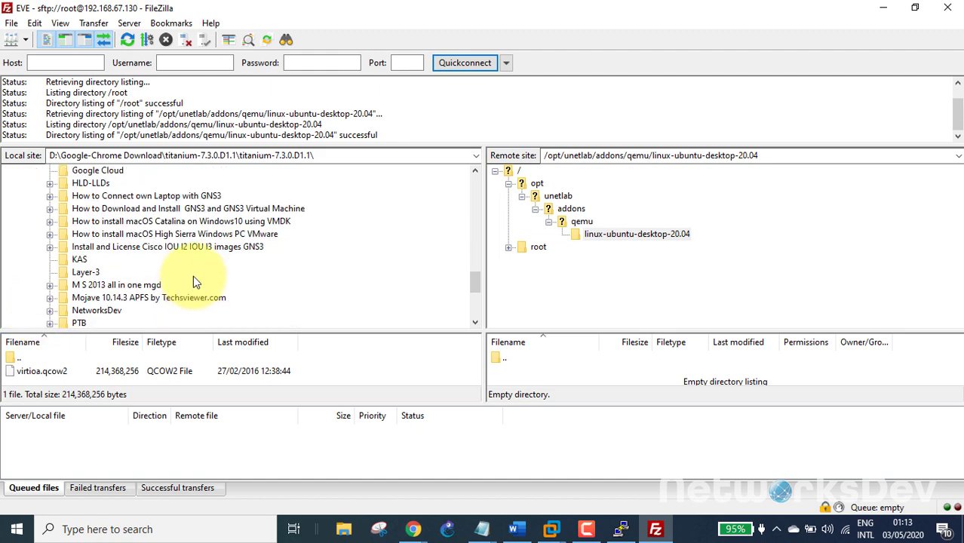
{"action": "left_click", "coordinate": [346, 527]}
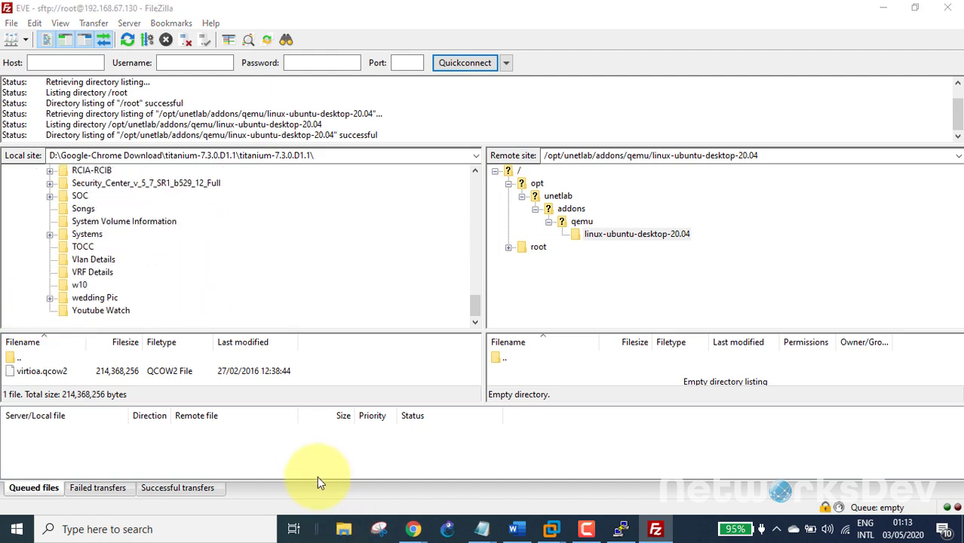
{"action": "scroll", "coordinate": [124, 313], "scroll_direction": "down", "scroll_amount": 3}
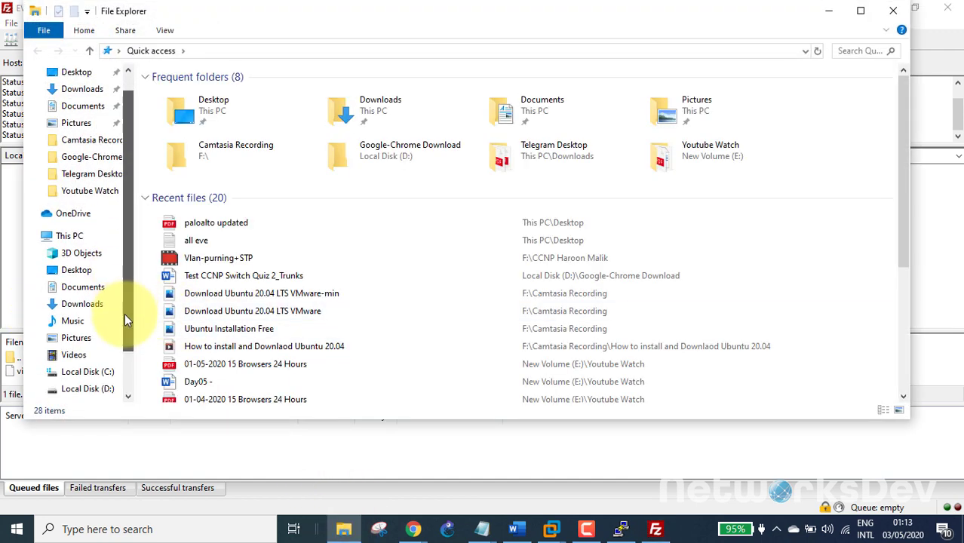
{"action": "left_click", "coordinate": [97, 355]}
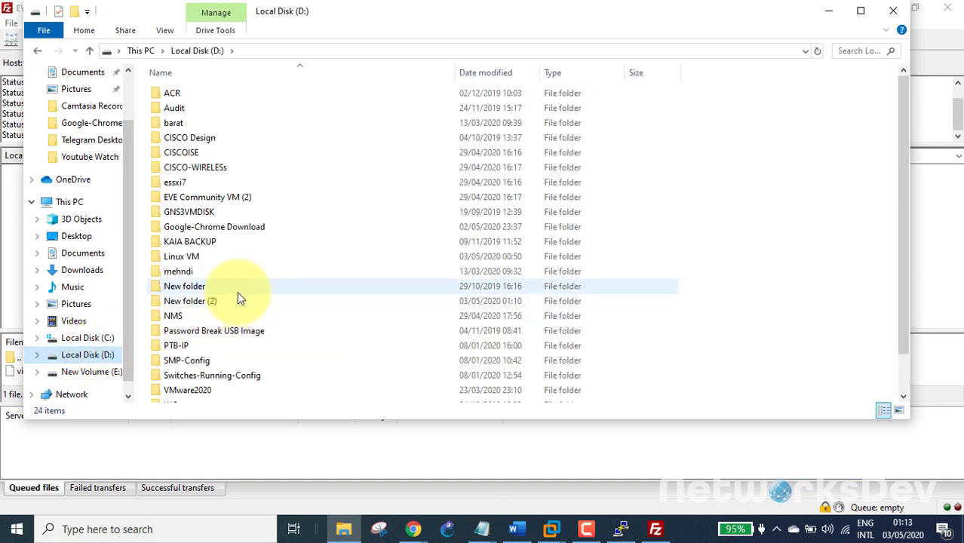
{"action": "scroll", "coordinate": [238, 295], "scroll_direction": "down", "scroll_amount": 1}
{"action": "scroll", "coordinate": [238, 291], "scroll_direction": "up", "scroll_amount": 1}
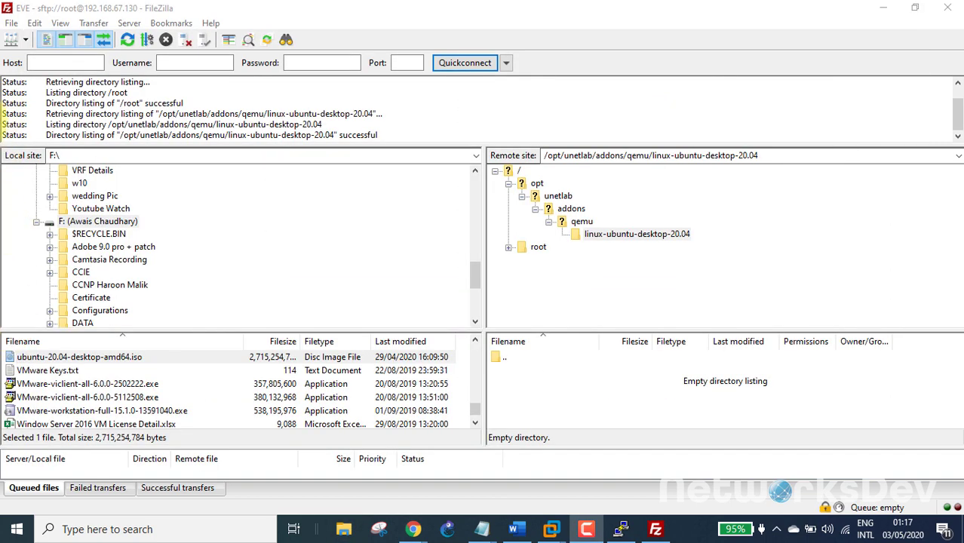
Upload ubuntu-20.04-desktop-amd64.iso from the local F:\ drive to the remote linux-ubuntu-desktop-20.04 directory in FileZilla
{"action": "scroll", "coordinate": [155, 203], "scroll_direction": "up", "scroll_amount": 1}
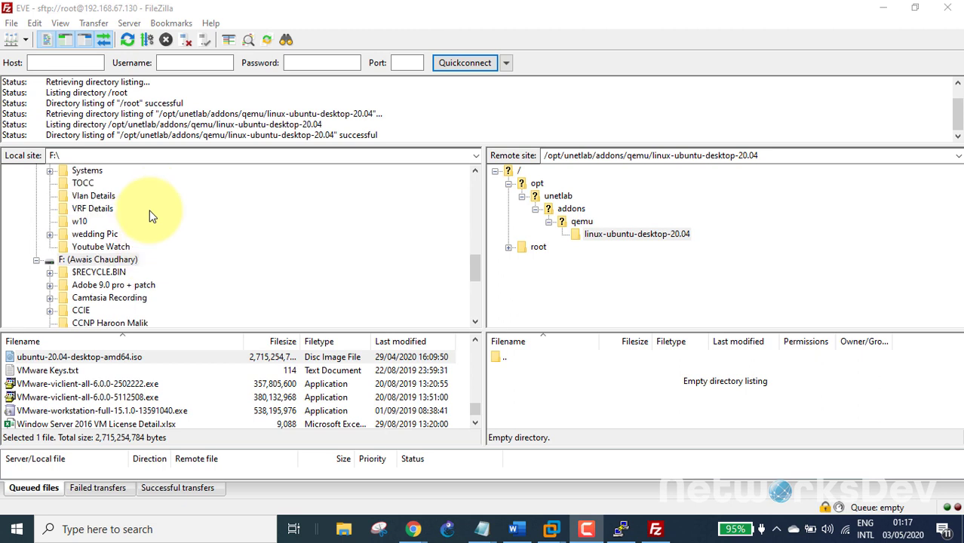
{"action": "scroll", "coordinate": [127, 225], "scroll_direction": "down", "scroll_amount": 1}
{"action": "left_click", "coordinate": [120, 221]}
{"action": "scroll", "coordinate": [130, 217], "scroll_direction": "down", "scroll_amount": 3}
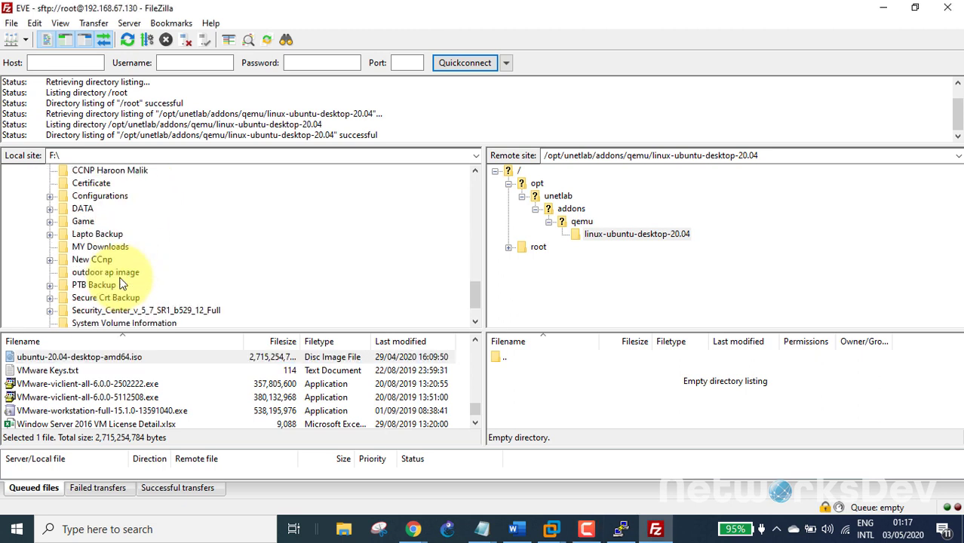
{"action": "left_click", "coordinate": [52, 361]}
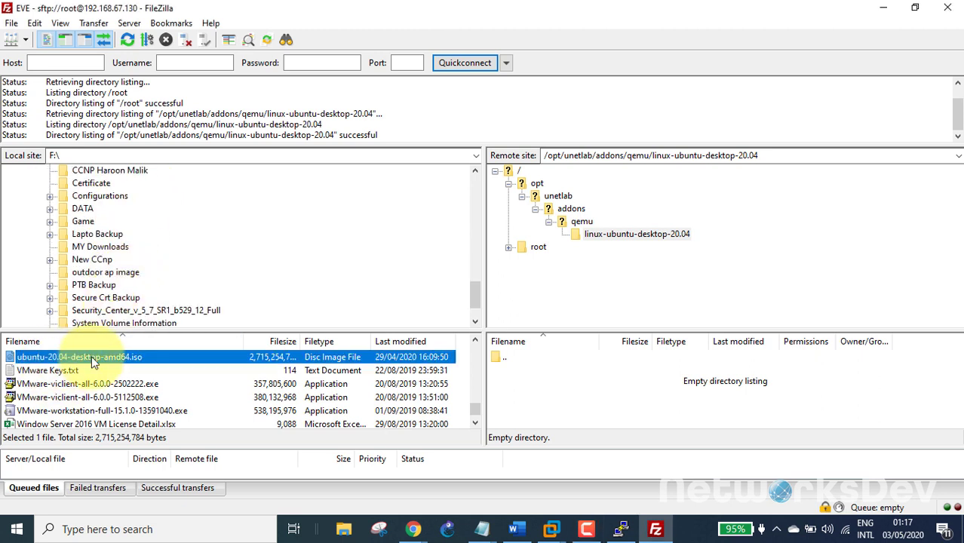
{"action": "left_click_drag", "start_coordinate": [53, 360], "coordinate": [617, 239]}
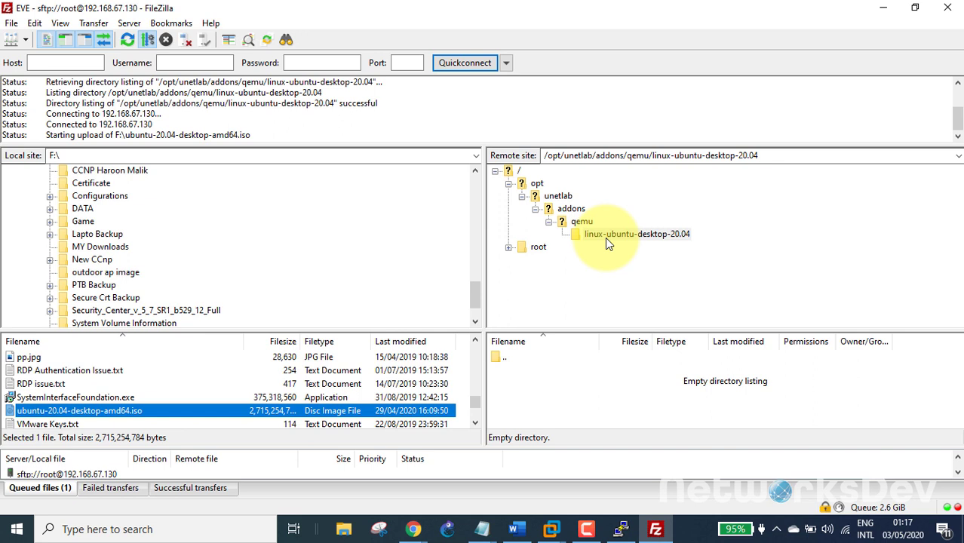
Refresh the remote listing, widen its Filesize column and check the transferred Ubuntu ISO
{"action": "left_click", "coordinate": [126, 37]}
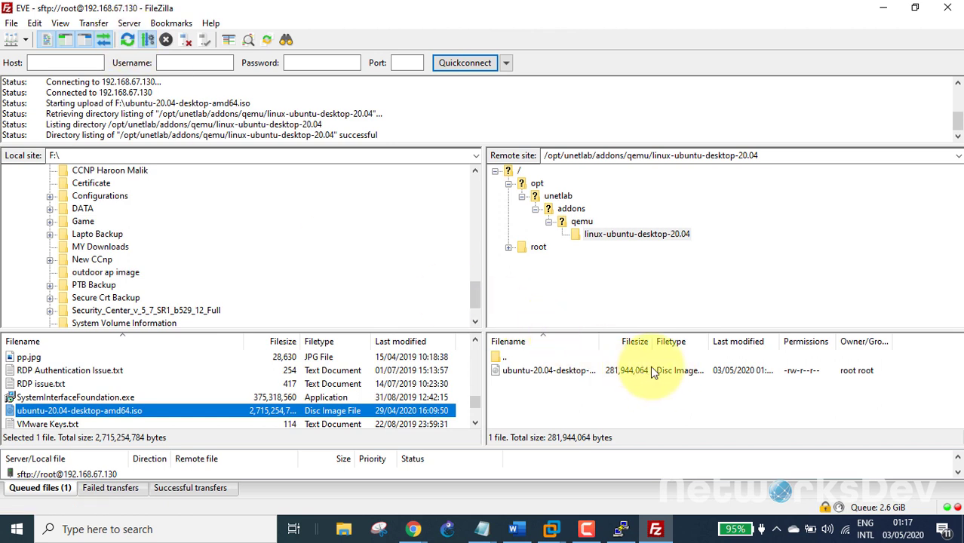
{"action": "mouse_move", "coordinate": [653, 336]}
{"action": "left_mouse_down"}
{"action": "mouse_move", "coordinate": [687, 336]}
{"action": "mouse_move", "coordinate": [649, 335]}
{"action": "mouse_move", "coordinate": [669, 337]}
{"action": "left_mouse_up"}
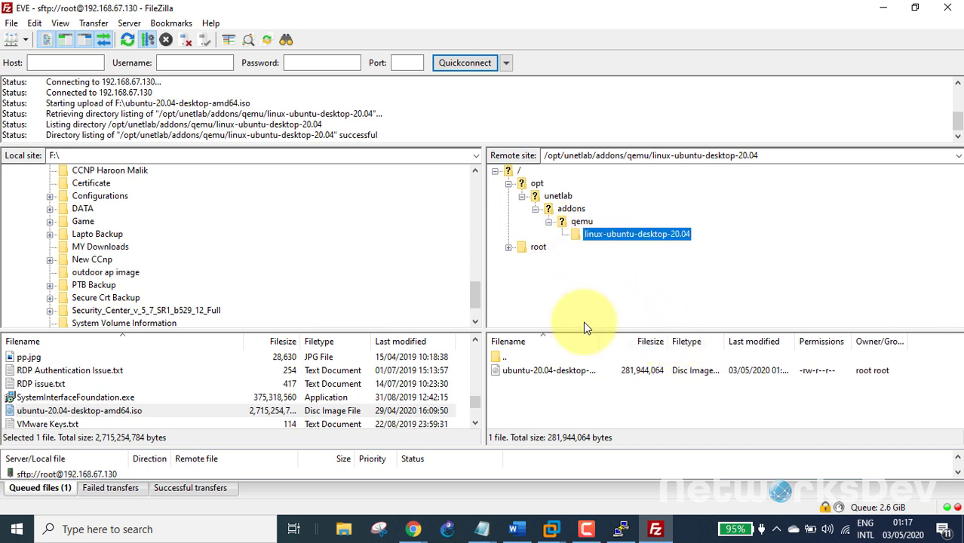
{"action": "left_click", "coordinate": [548, 370]}
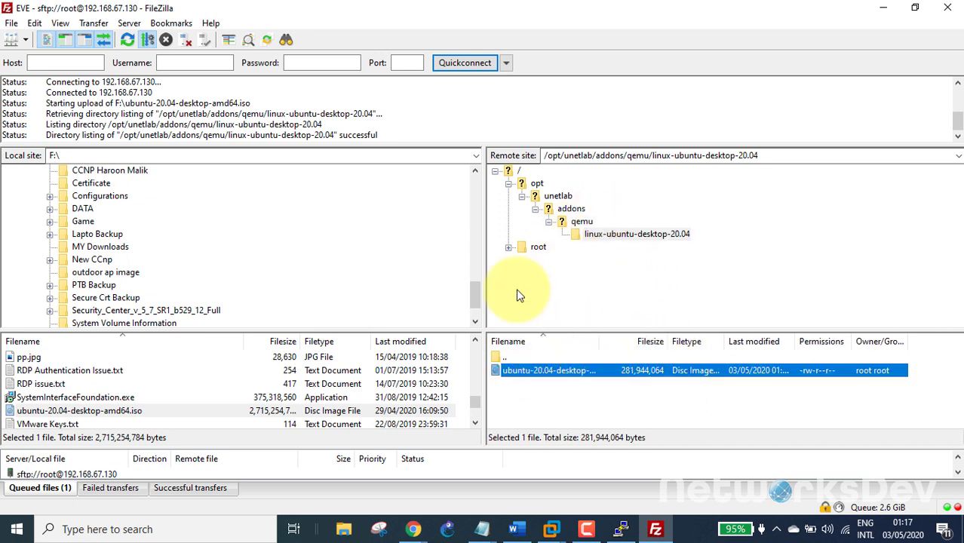
Change to /opt/unetlab/addons/qemu/linux-ubuntu-desktop-20.04/ in the PuTTY session, using the cd command copied from step 3 of the Notepad instructions
{"action": "left_click", "coordinate": [481, 528]}
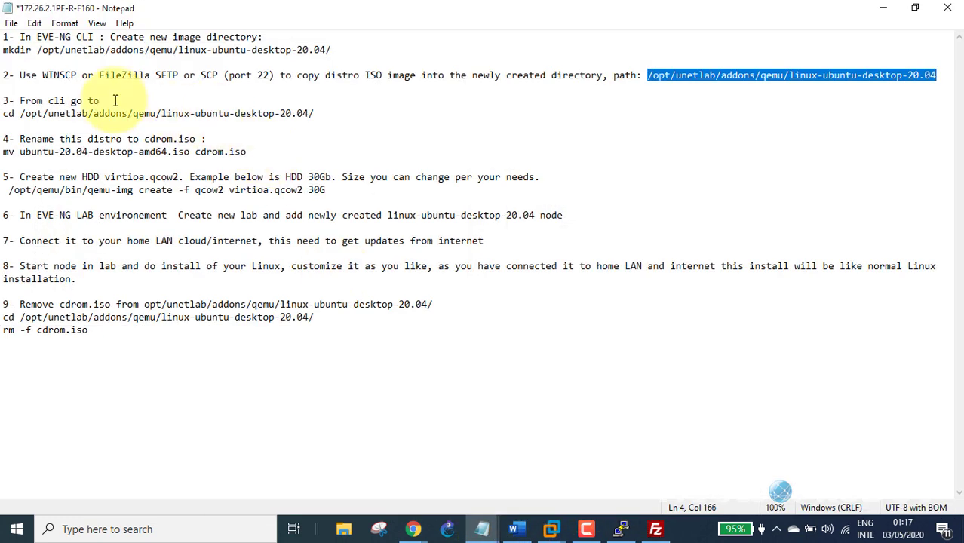
{"action": "left_click", "coordinate": [143, 100]}
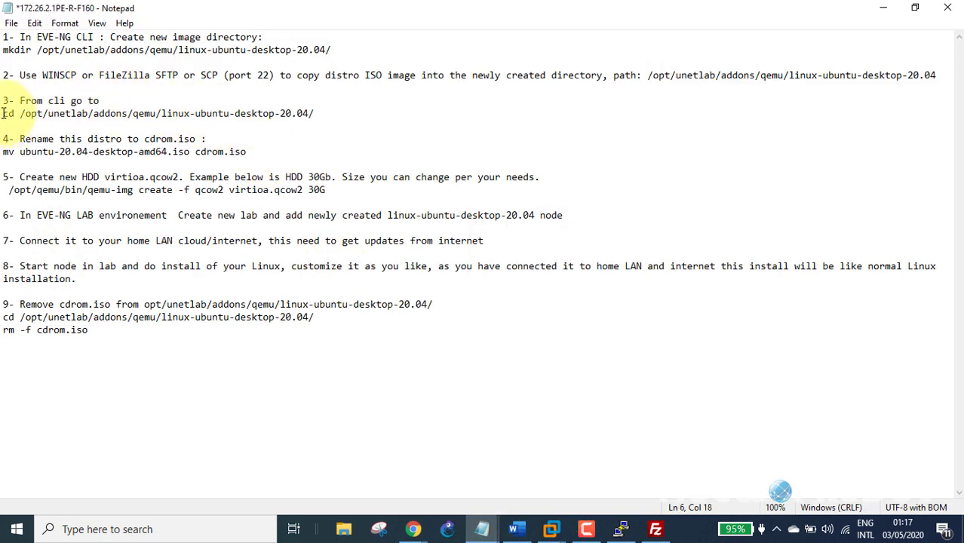
{"action": "left_click_drag", "start_coordinate": [3, 113], "coordinate": [328, 113]}
{"action": "key", "text": "ctrl+c"}
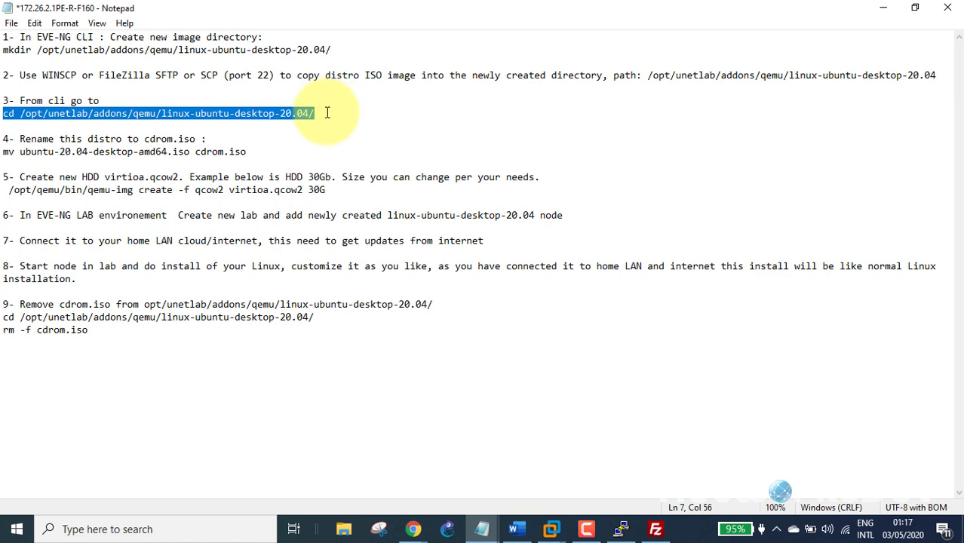
{"action": "left_click", "coordinate": [621, 528]}
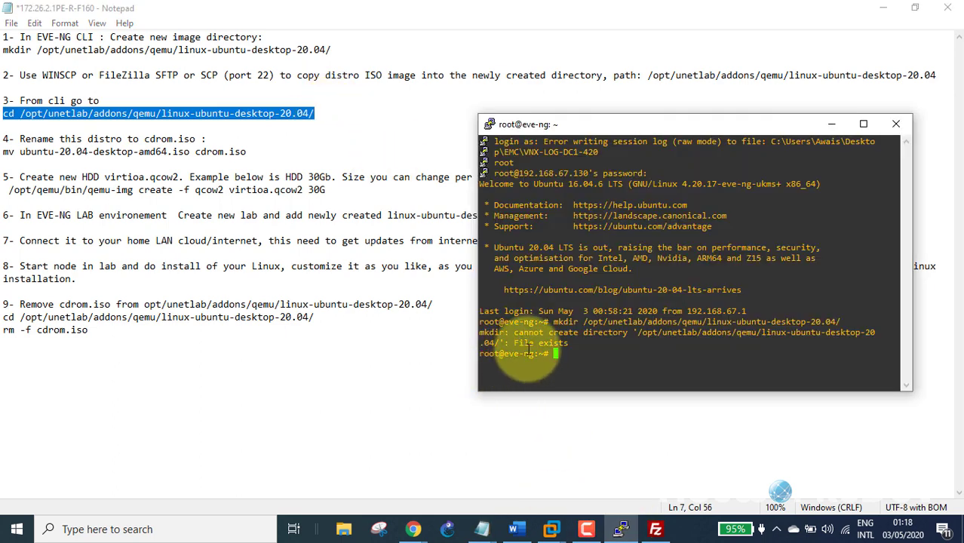
{"action": "right_click", "coordinate": [596, 352]}
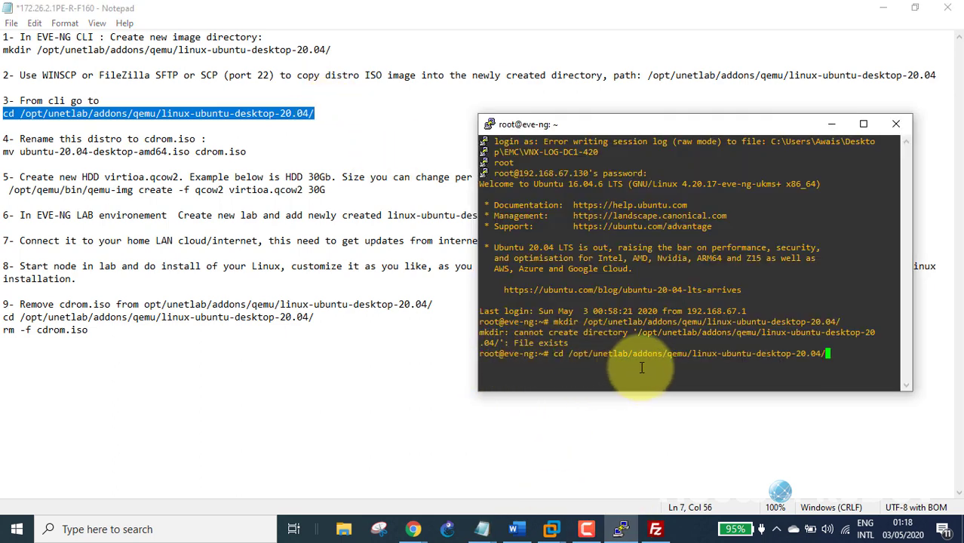
{"action": "key", "text": "Return"}
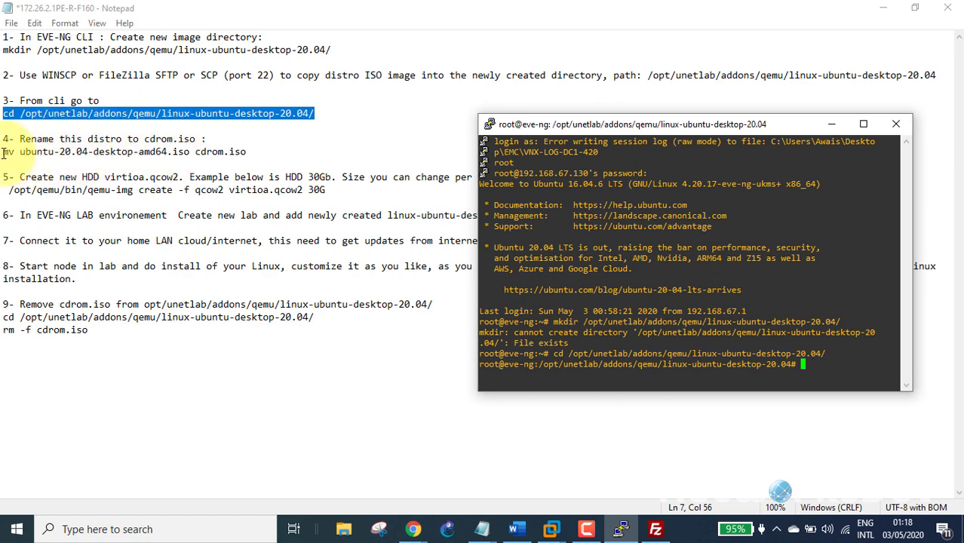
Rename ubuntu-20.04-desktop-amd64.iso to cdrom.iso in a widened PuTTY window, using the mv command from step 4 of the Notepad instructions
{"action": "left_click_drag", "start_coordinate": [5, 153], "coordinate": [246, 156]}
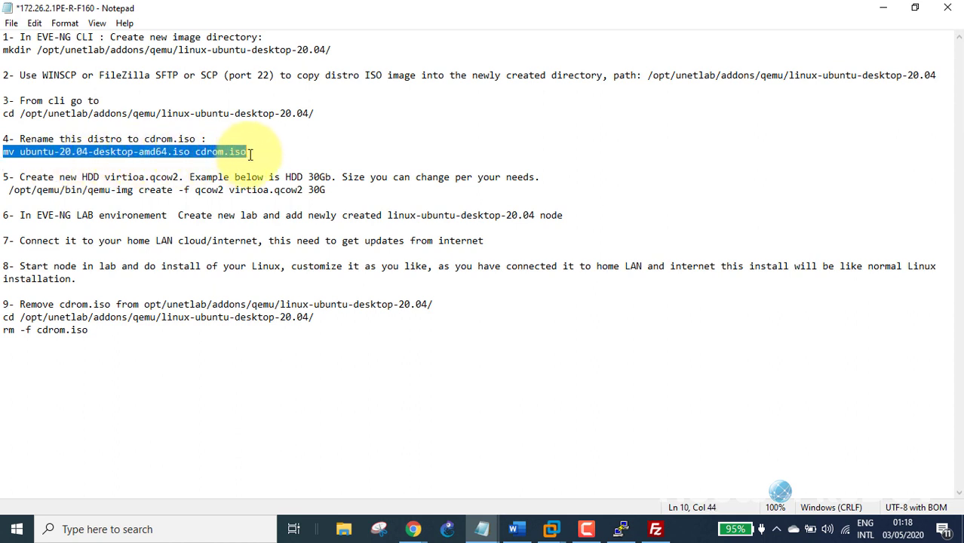
{"action": "left_click", "coordinate": [622, 532]}
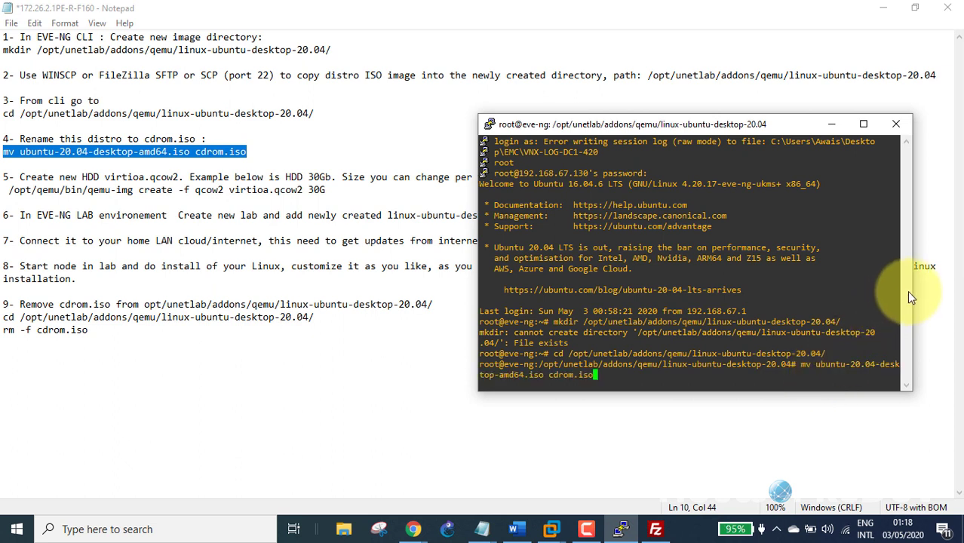
{"action": "left_click_drag", "start_coordinate": [913, 296], "coordinate": [951, 292]}
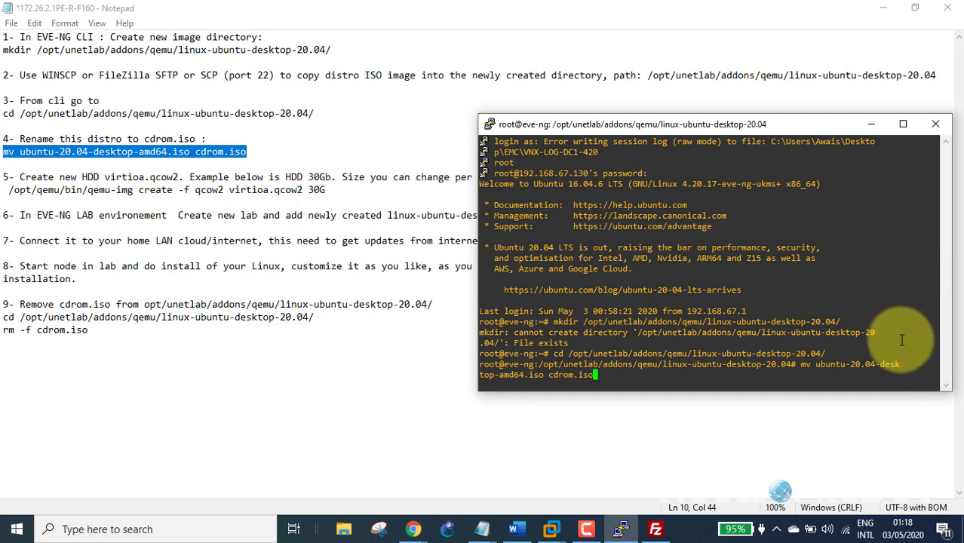
{"action": "key", "text": "Return"}
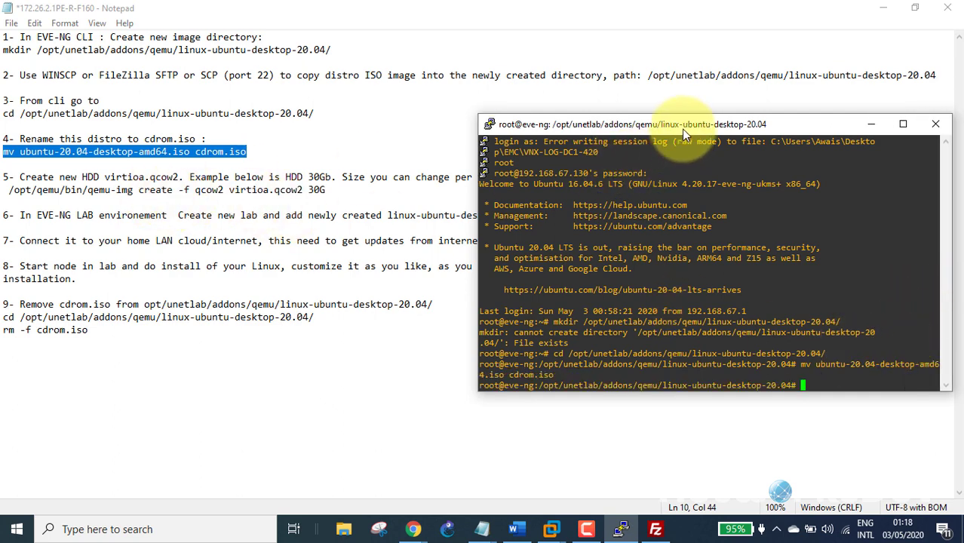
Uncover the Notepad instructions, set the disk size in step 5's qemu-img command to 25G and copy the command
{"action": "left_click_drag", "start_coordinate": [681, 129], "coordinate": [653, 253]}
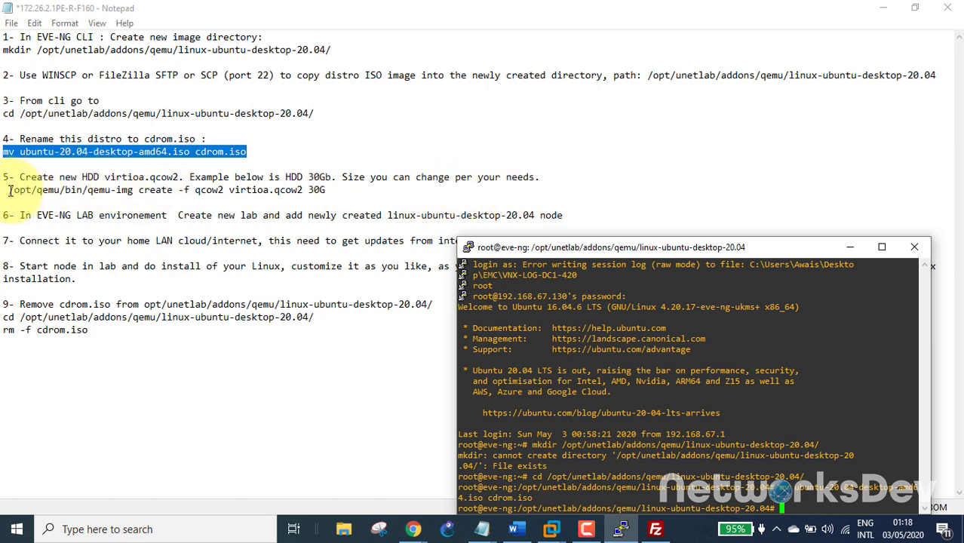
{"action": "left_click_drag", "start_coordinate": [10, 190], "coordinate": [313, 190]}
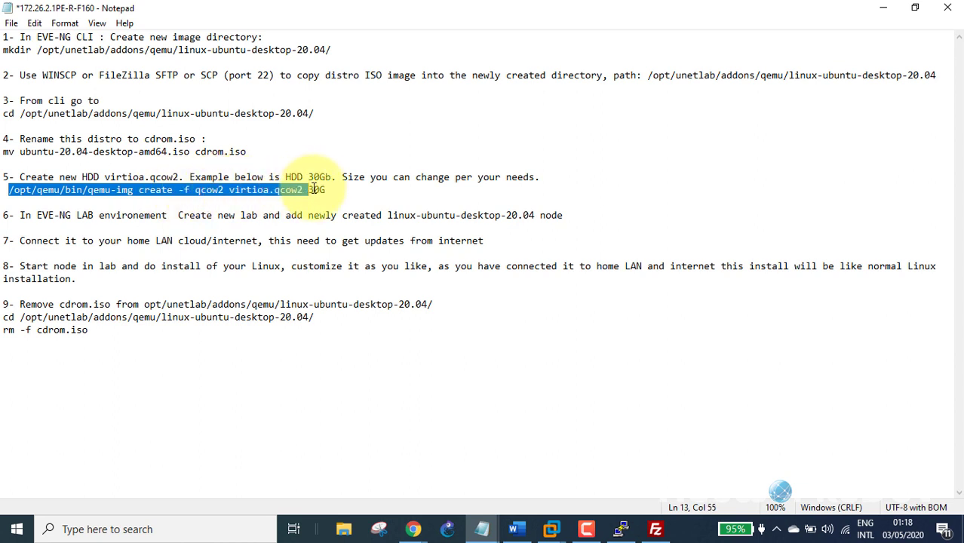
{"action": "left_click", "coordinate": [320, 189]}
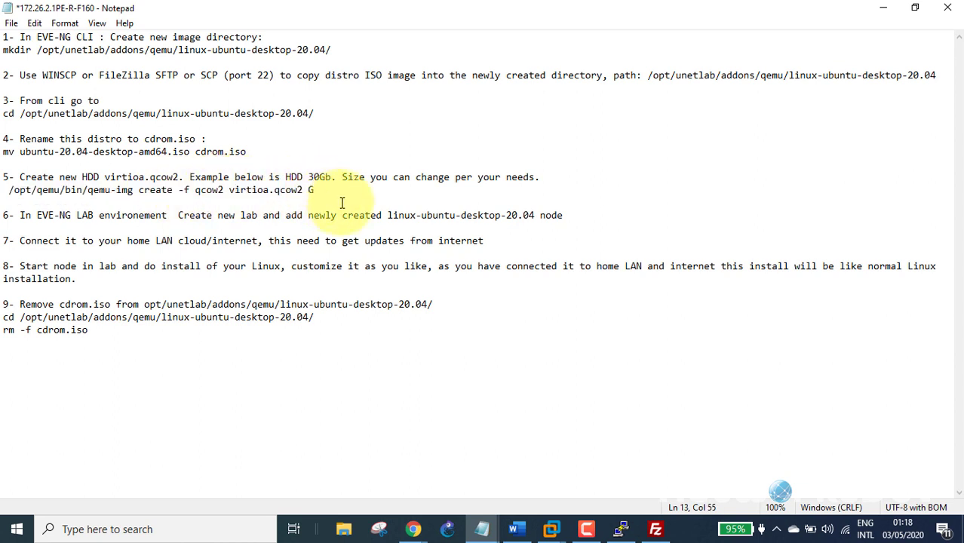
{"action": "left_click_drag", "start_coordinate": [326, 189], "coordinate": [12, 191]}
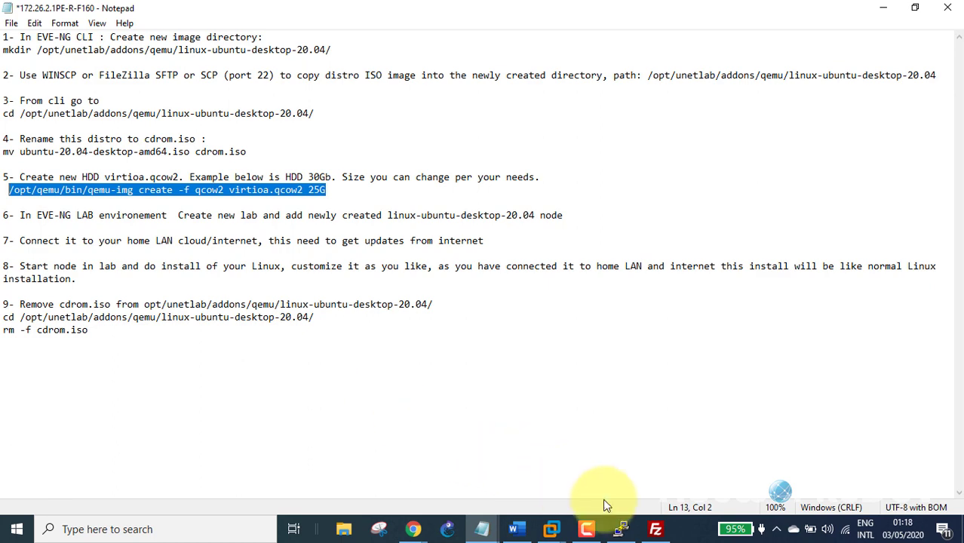
Create the 25G virtioa.qcow2 disk by running the copied qemu-img command in the PuTTY session, and check its formatting output
{"action": "left_click", "coordinate": [621, 528]}
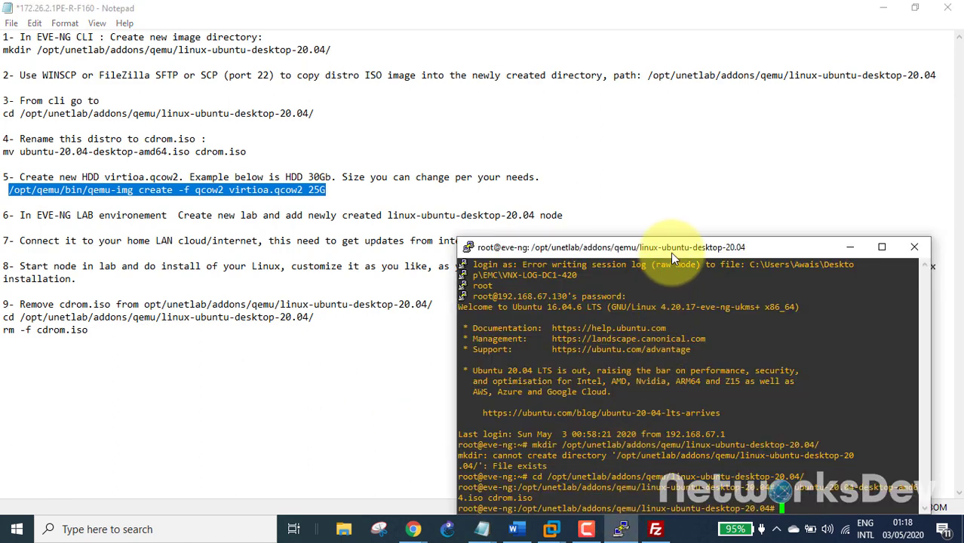
{"action": "left_click_drag", "start_coordinate": [667, 248], "coordinate": [661, 114]}
{"action": "key", "text": "Return"}
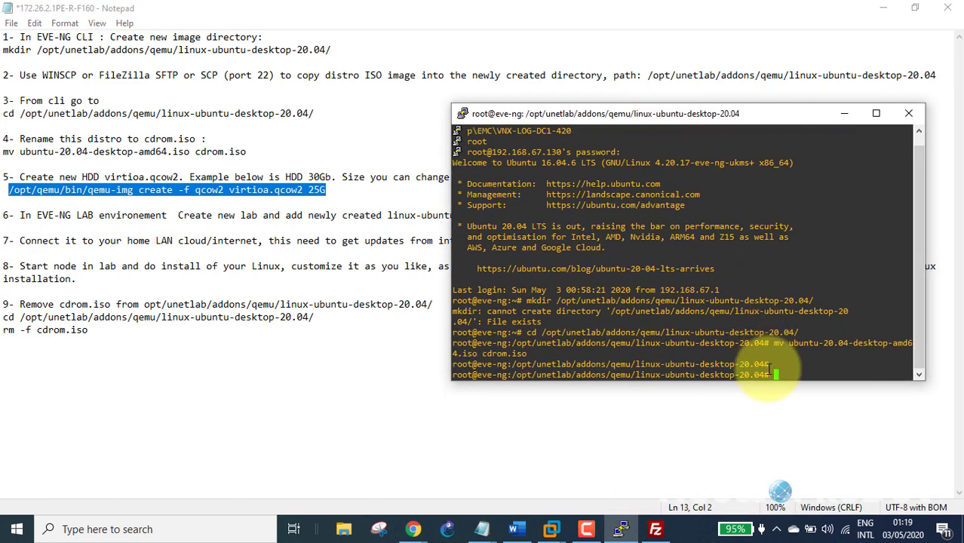
{"action": "right_click", "coordinate": [791, 370]}
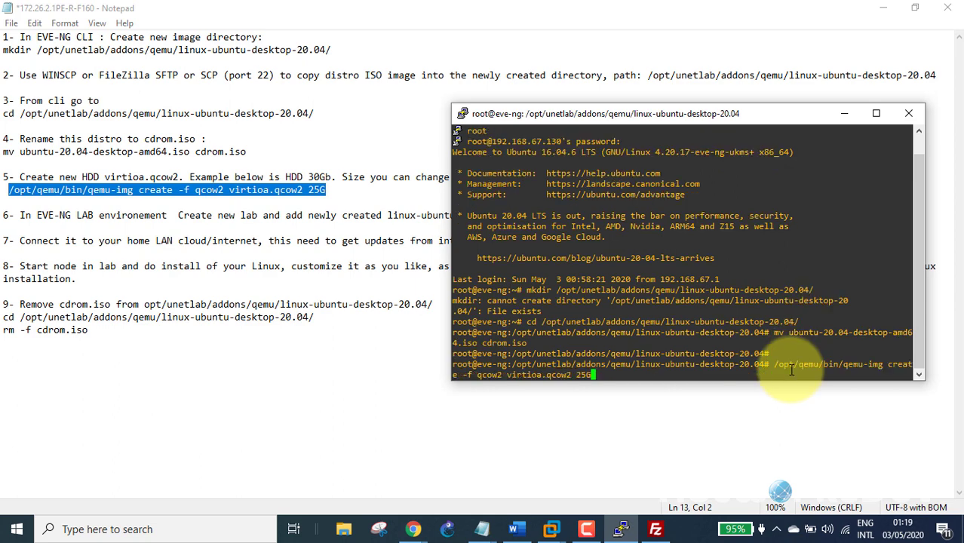
{"action": "key", "text": "Return"}
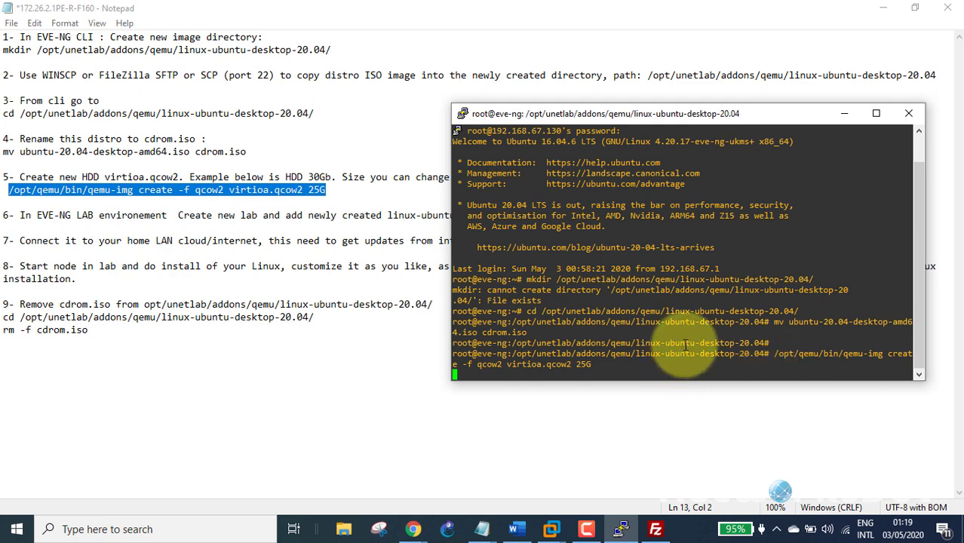
{"action": "left_click_drag", "start_coordinate": [723, 105], "coordinate": [723, 62]}
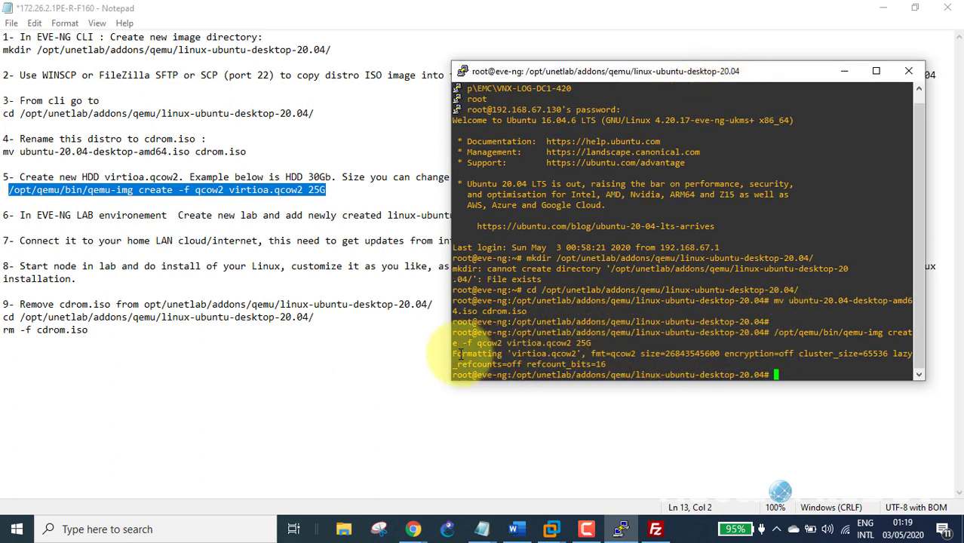
{"action": "left_click_drag", "start_coordinate": [453, 353], "coordinate": [796, 370]}
{"action": "left_click", "coordinate": [799, 375]}
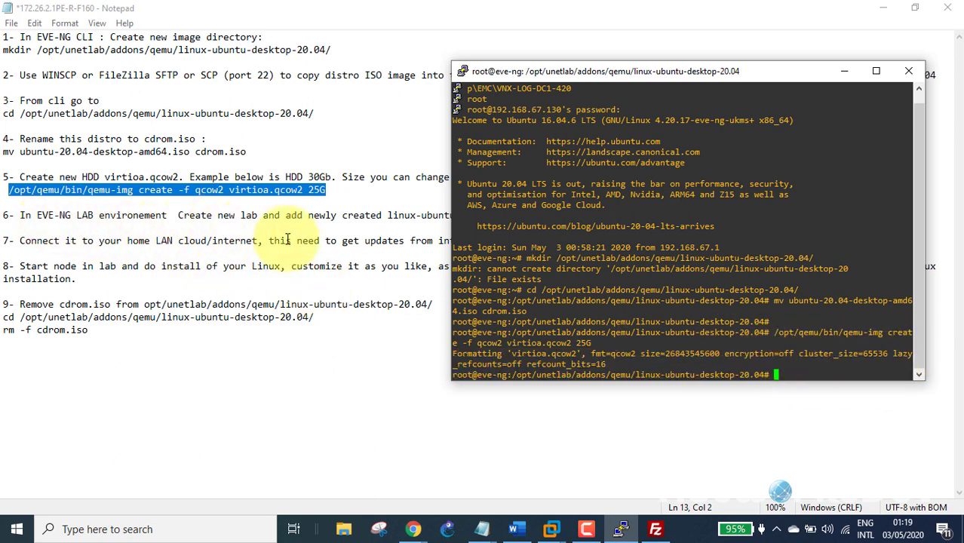
Move the PuTTY window aside and review step 6 of the Notepad instructions about creating a lab and adding the node
{"action": "left_click_drag", "start_coordinate": [614, 76], "coordinate": [717, 227]}
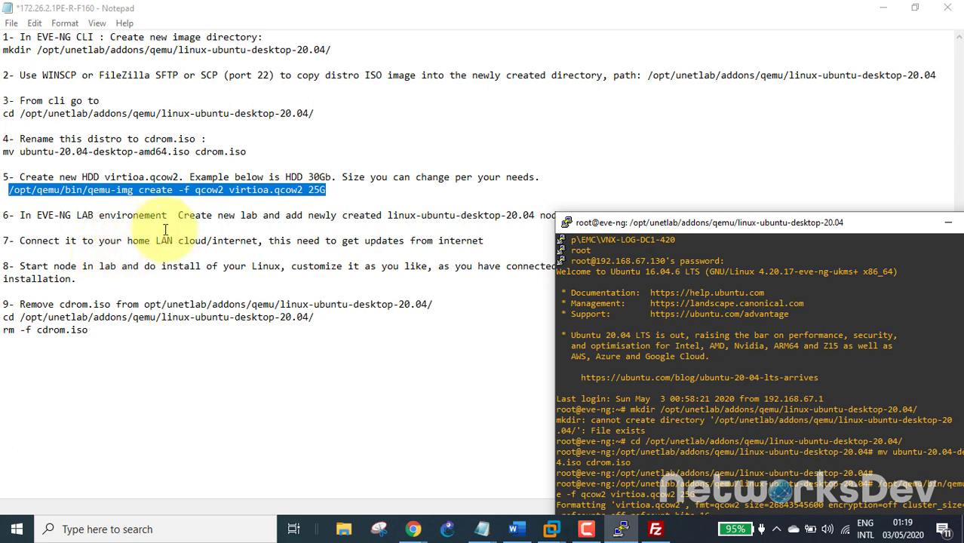
{"action": "left_click", "coordinate": [257, 217]}
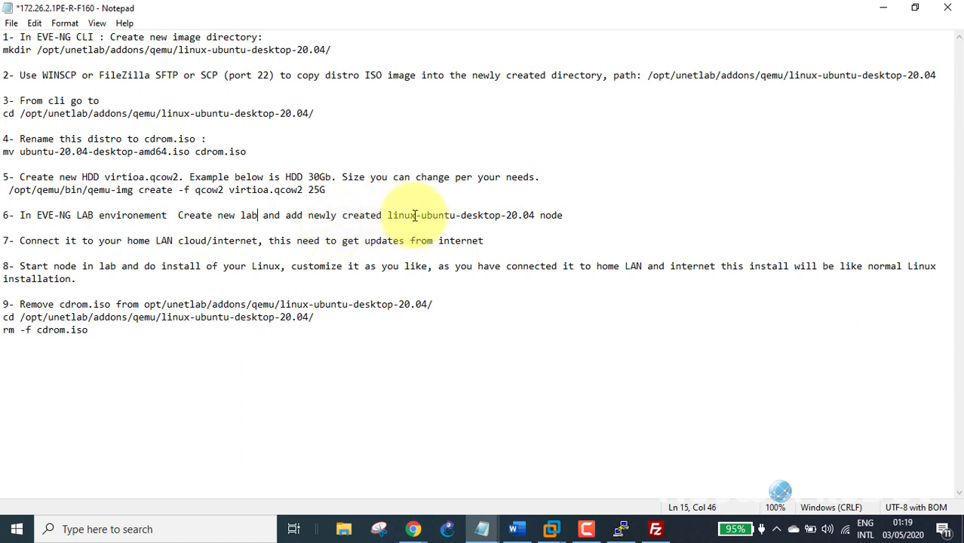
Highlight step 6 in the Notepad instructions, then check the EVE-NG web address in the VMware Workstation console
{"action": "left_click_drag", "start_coordinate": [562, 215], "coordinate": [49, 217]}
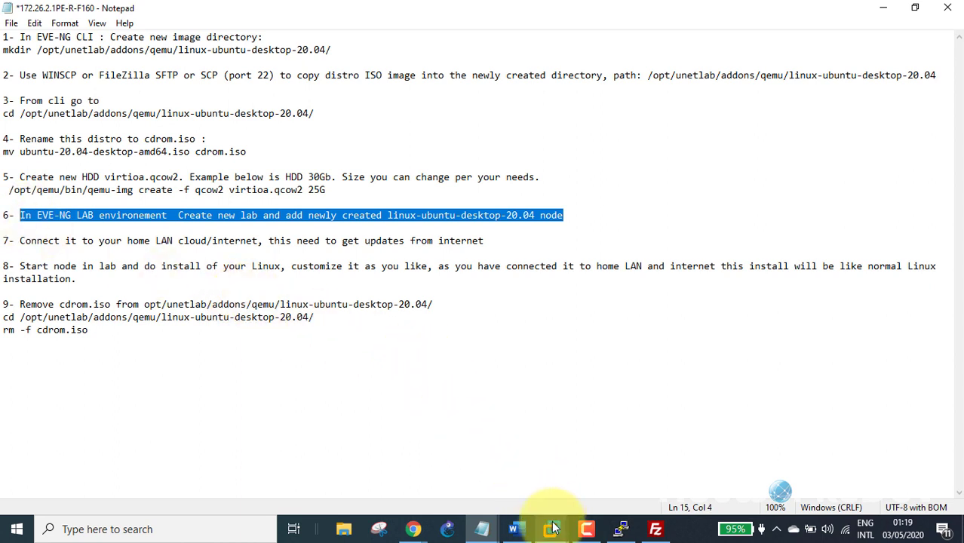
{"action": "mouse_move", "coordinate": [552, 526]}
{"action": "left_click", "coordinate": [474, 435]}
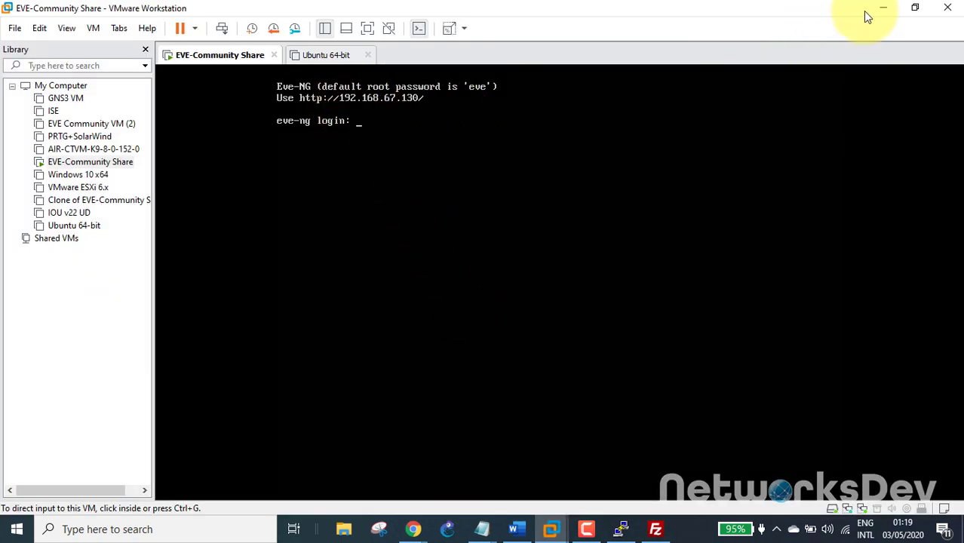
{"action": "left_click", "coordinate": [883, 8]}
Open an incognito Chrome window and go to the EVE-NG web interface at 192.168.67.130
{"action": "left_click", "coordinate": [417, 529]}
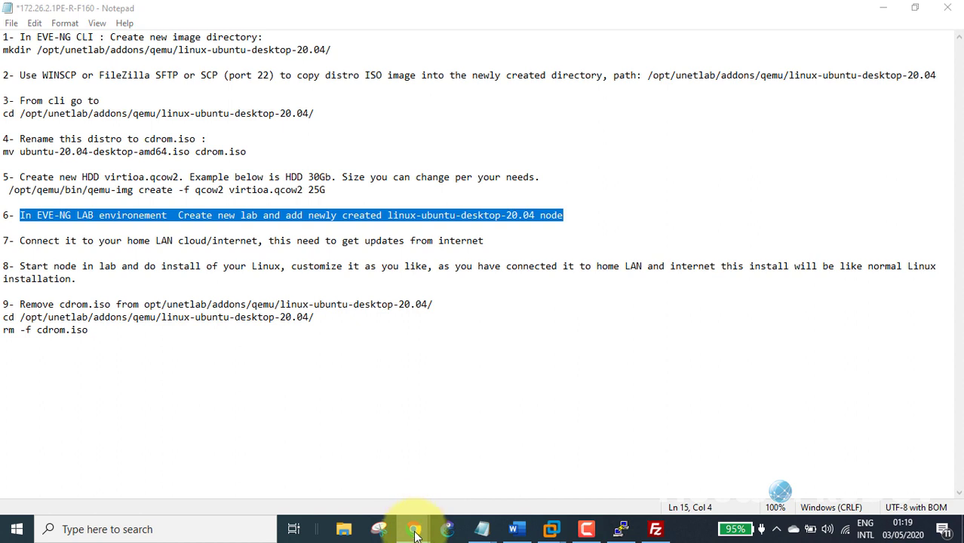
{"action": "right_click", "coordinate": [415, 529]}
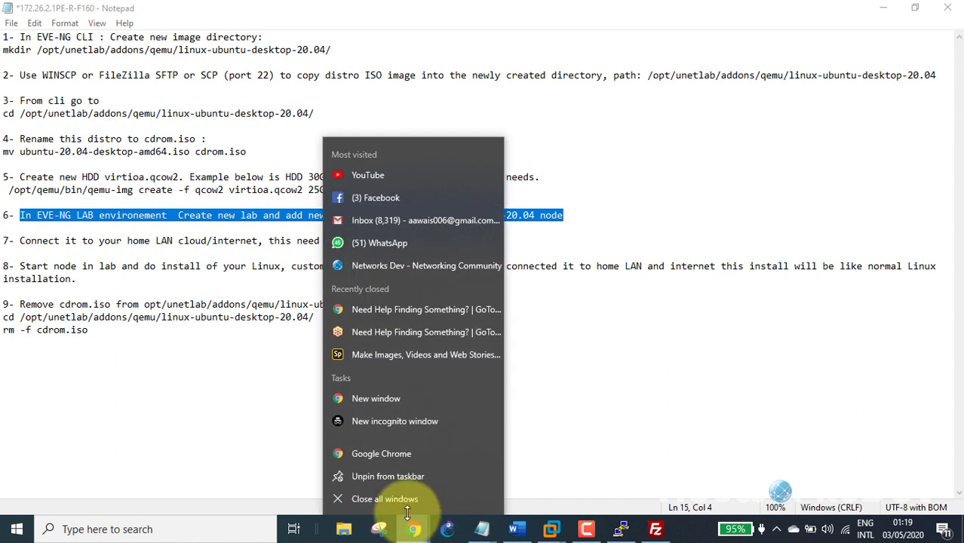
{"action": "left_click", "coordinate": [442, 257]}
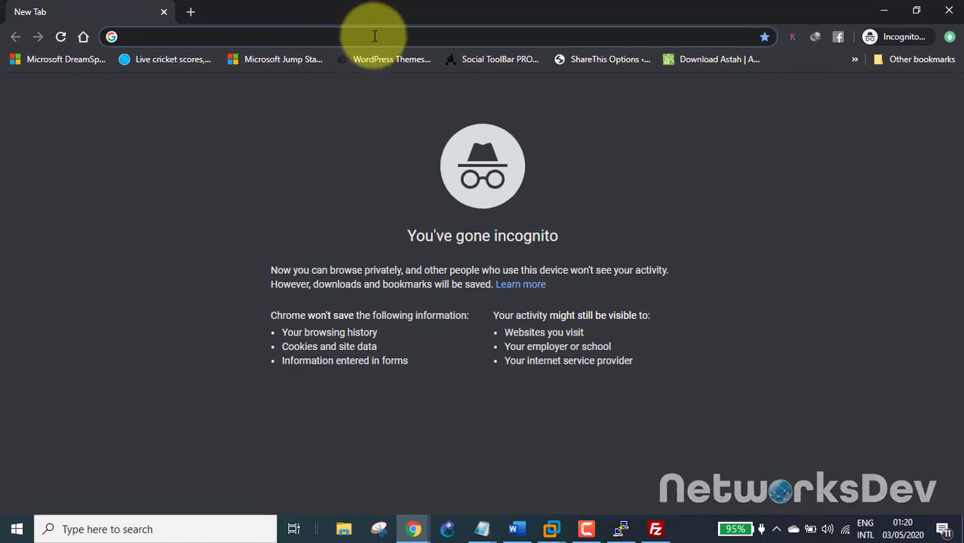
{"action": "type", "text": "192"}
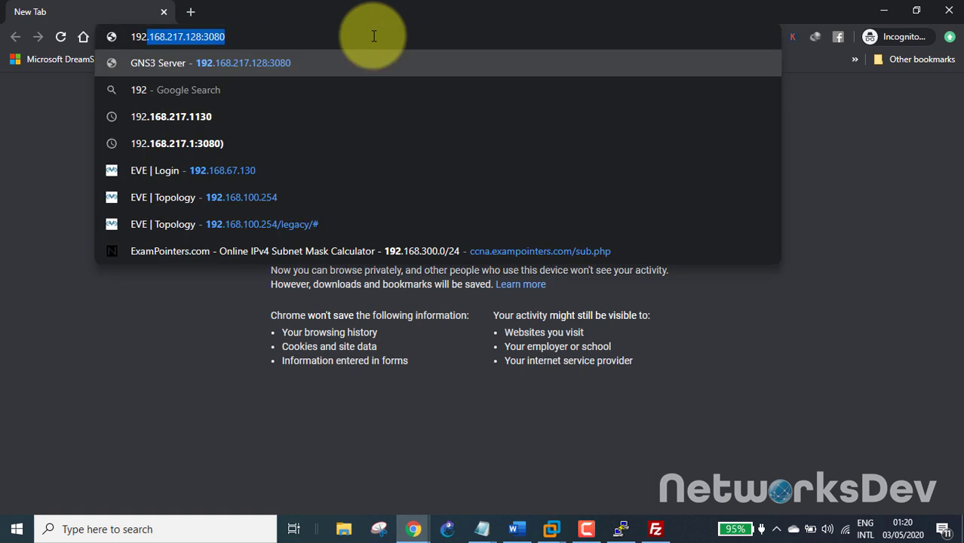
{"action": "type", "text": ".168."}
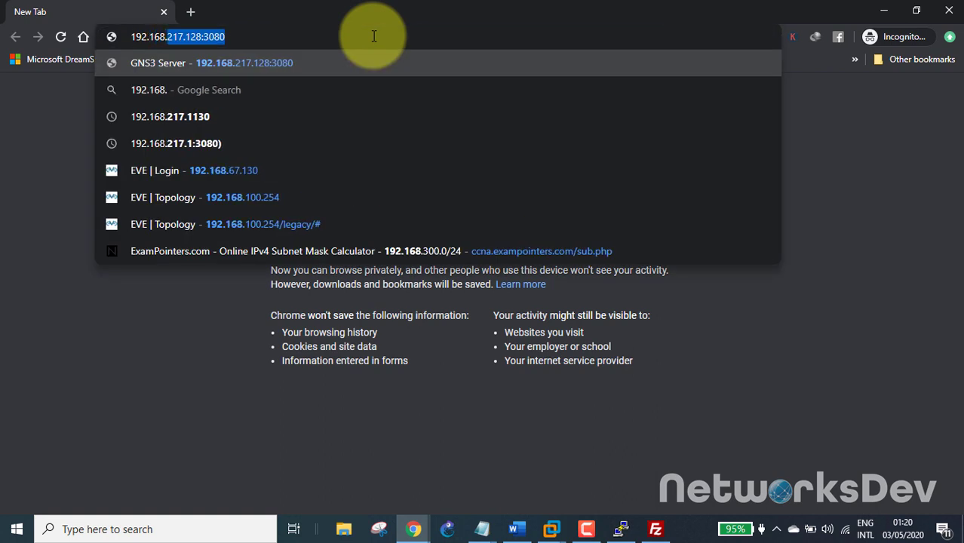
{"action": "type", "text": "67."}
{"action": "key", "text": "Return"}
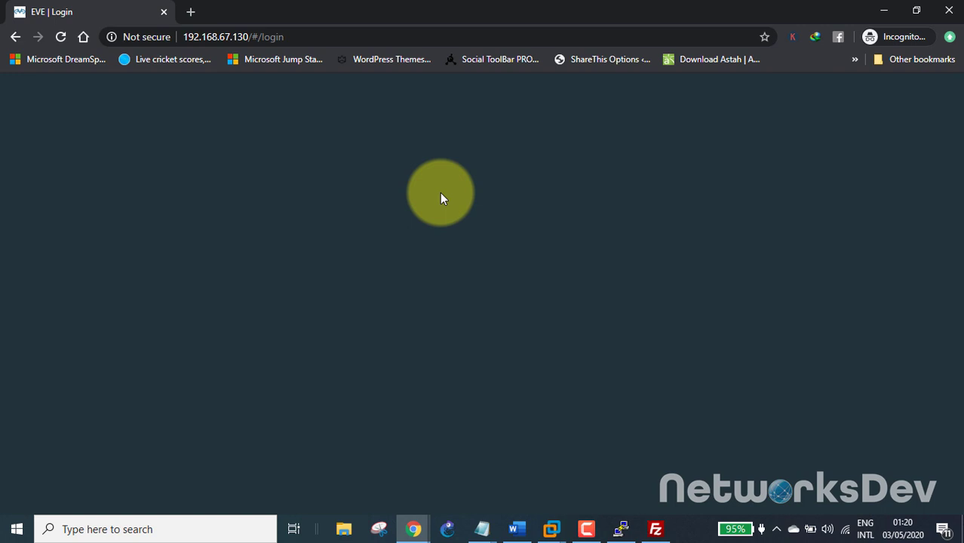
Sign in to EVE-NG with the saved admin username and its saved password
{"action": "left_click", "coordinate": [463, 315]}
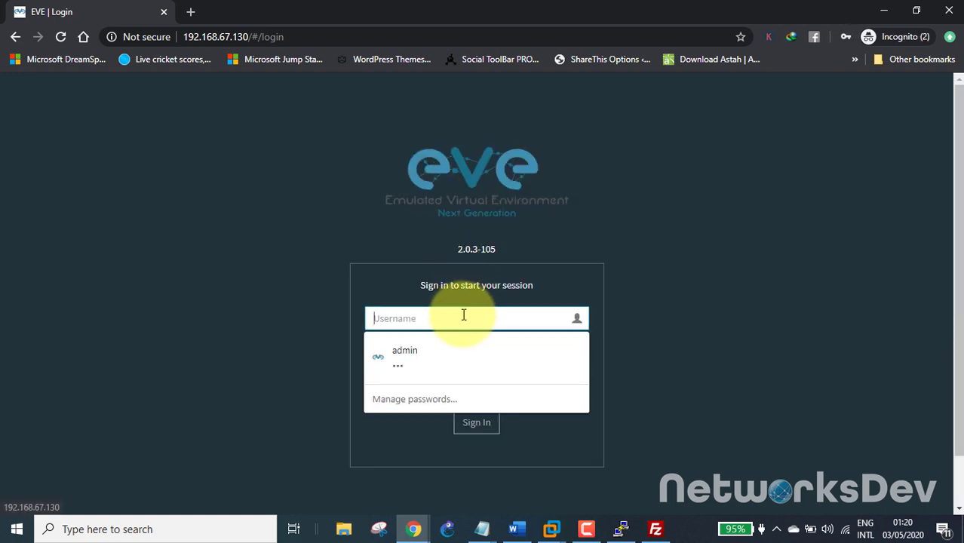
{"action": "left_click", "coordinate": [437, 345]}
{"action": "left_click", "coordinate": [469, 424]}
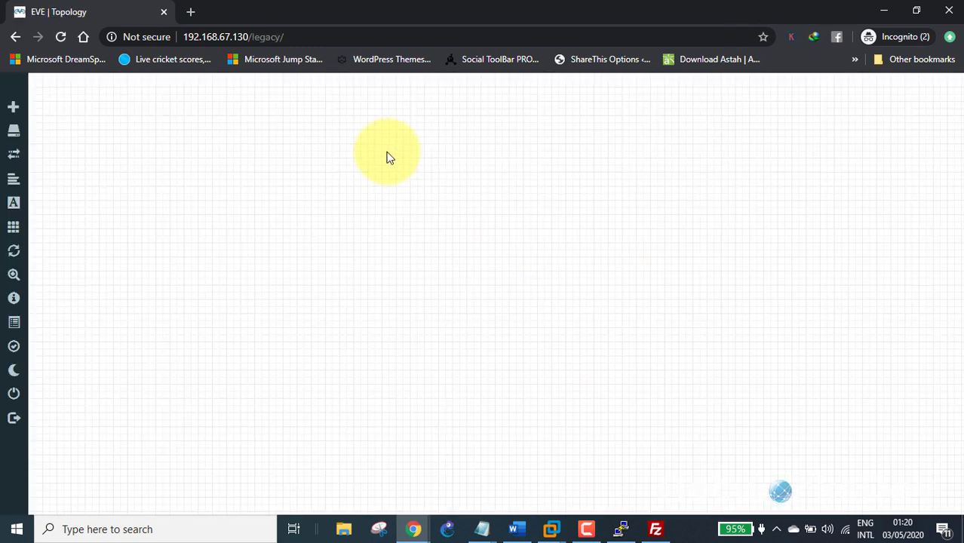
Open the form for adding a new node to the lab topology and browse its template list
{"action": "right_click", "coordinate": [392, 154]}
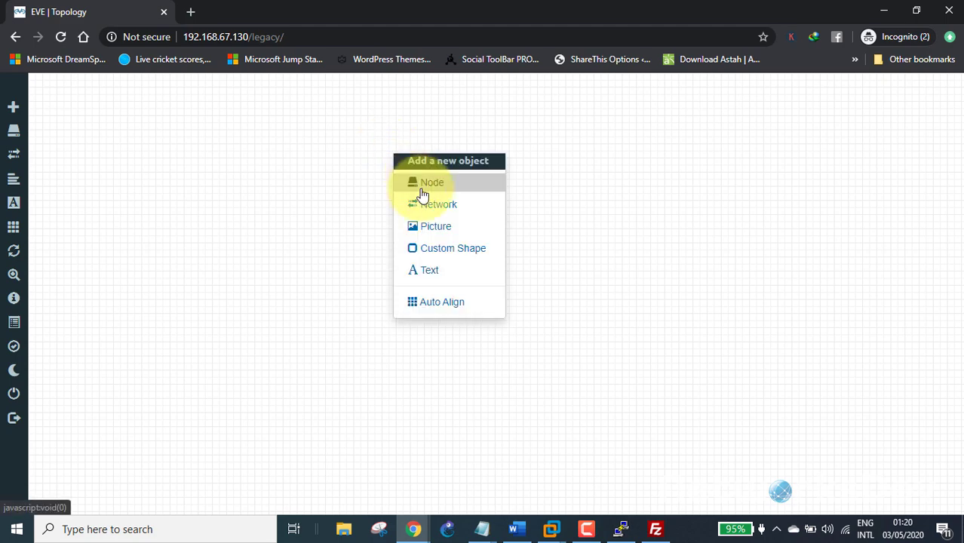
{"action": "left_click", "coordinate": [422, 194]}
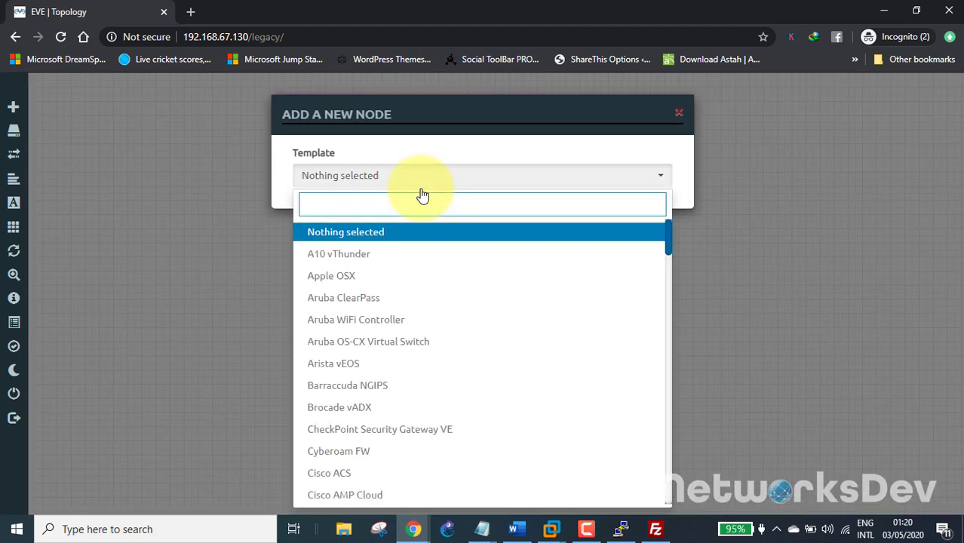
{"action": "scroll", "coordinate": [407, 313], "scroll_direction": "down", "scroll_amount": 2}
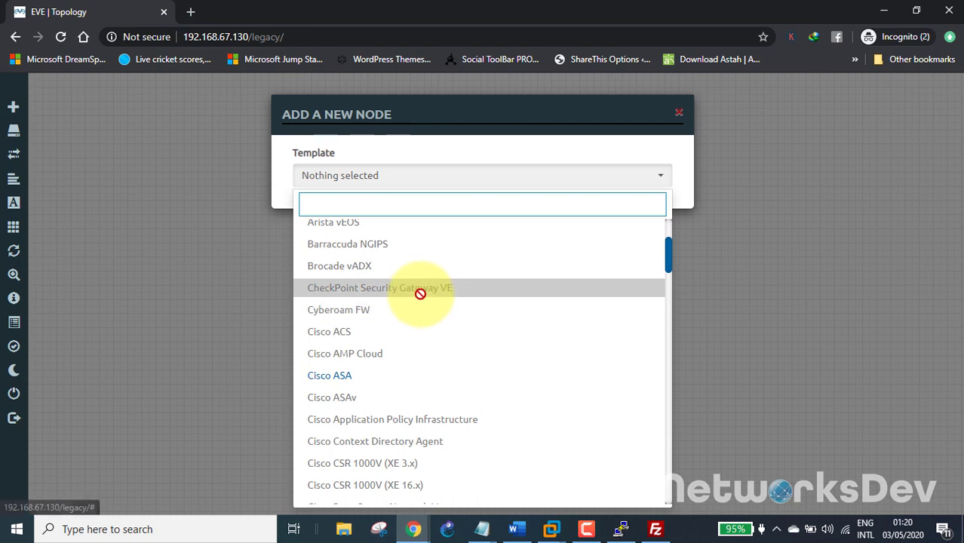
{"action": "type", "text": "uu"}
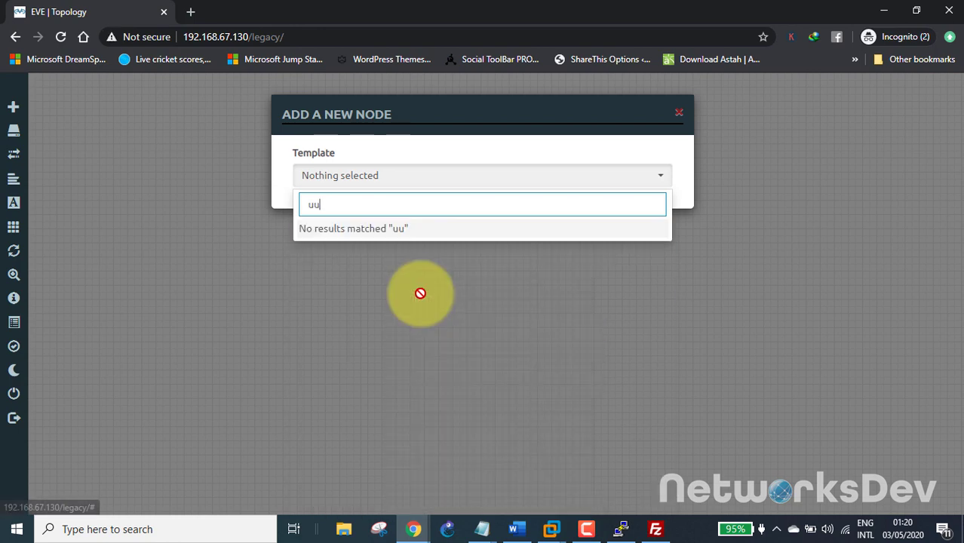
{"action": "key", "text": "BackSpace"}
{"action": "type", "text": "b"}
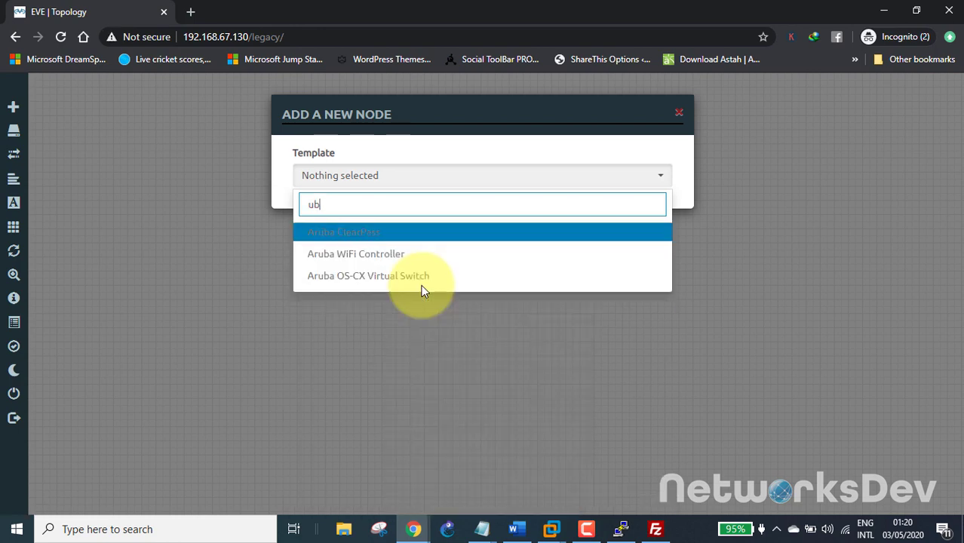
{"action": "key", "text": "BackSpace"}
{"action": "key", "text": "BackSpace"}
Find and select the Linux template for the new node
{"action": "scroll", "coordinate": [425, 281], "scroll_direction": "down", "scroll_amount": 8}
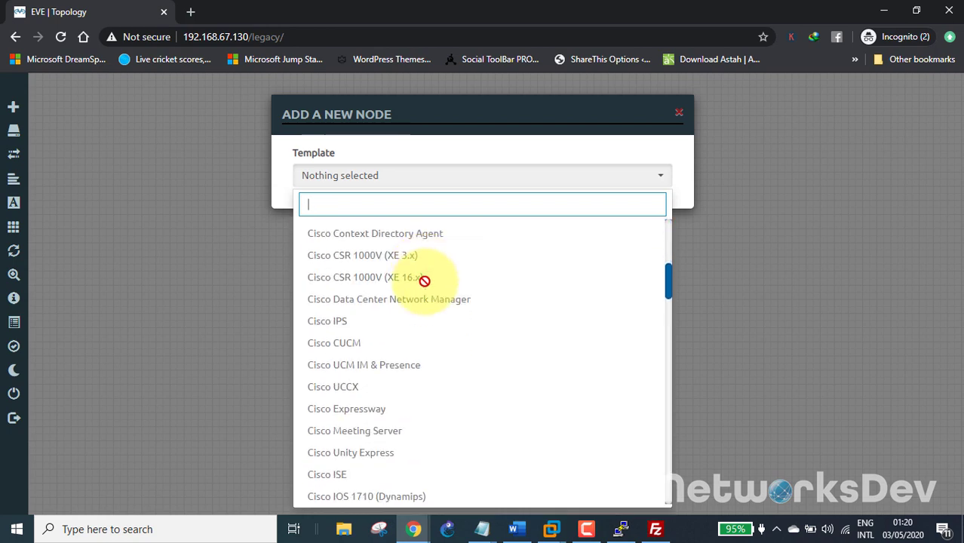
{"action": "scroll", "coordinate": [493, 284], "scroll_direction": "down", "scroll_amount": 5}
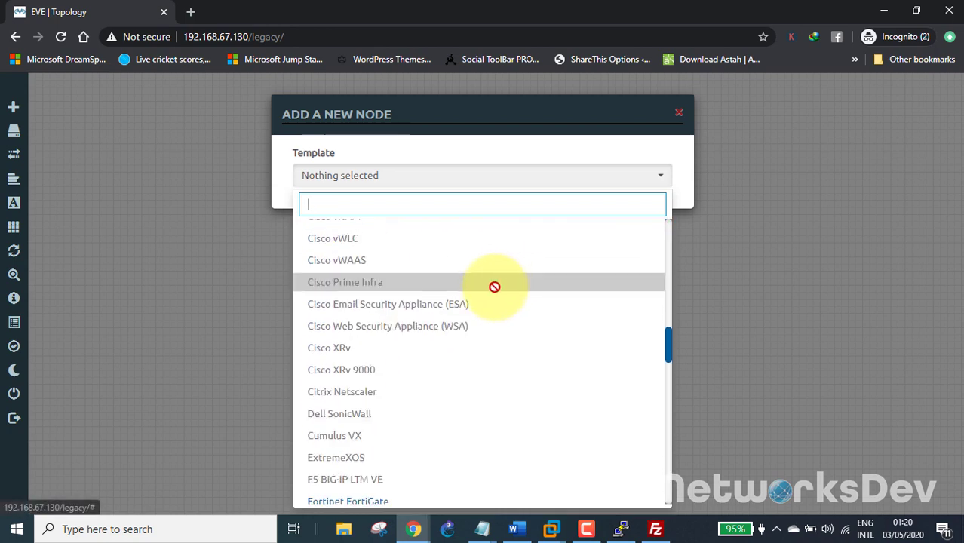
{"action": "scroll", "coordinate": [468, 294], "scroll_direction": "down", "scroll_amount": 4}
{"action": "scroll", "coordinate": [477, 293], "scroll_direction": "down", "scroll_amount": 3}
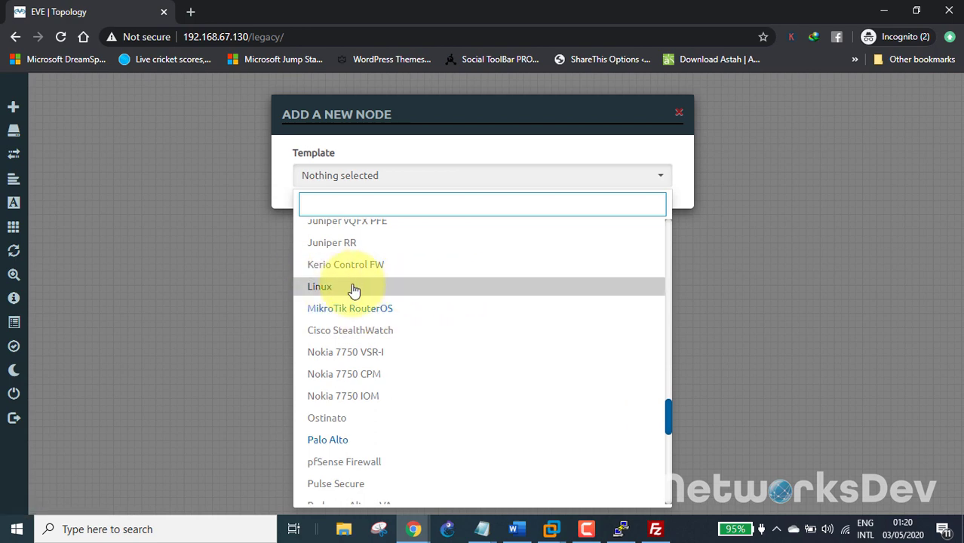
{"action": "scroll", "coordinate": [441, 295], "scroll_direction": "down", "scroll_amount": 4}
{"action": "scroll", "coordinate": [442, 294], "scroll_direction": "down", "scroll_amount": 4}
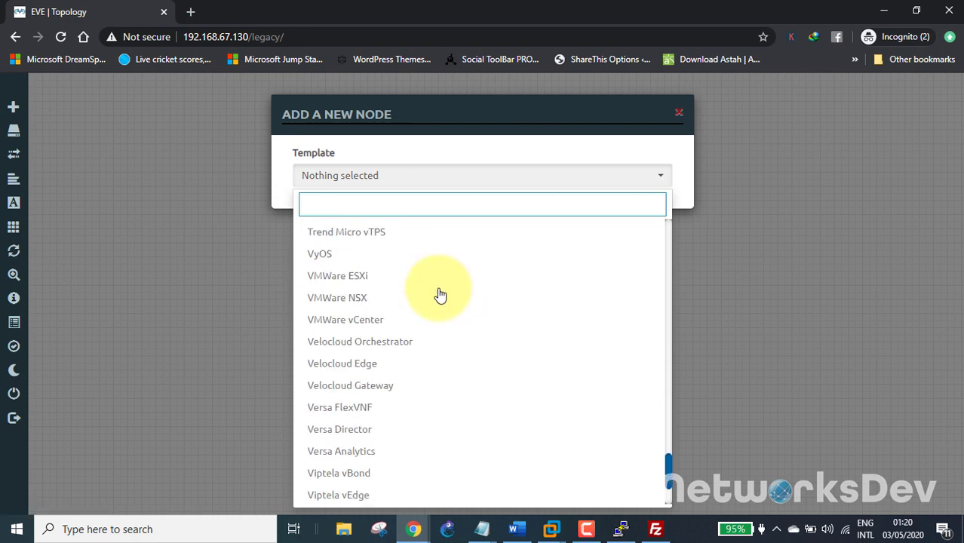
{"action": "scroll", "coordinate": [439, 290], "scroll_direction": "up", "scroll_amount": 4}
{"action": "scroll", "coordinate": [437, 287], "scroll_direction": "up", "scroll_amount": 2}
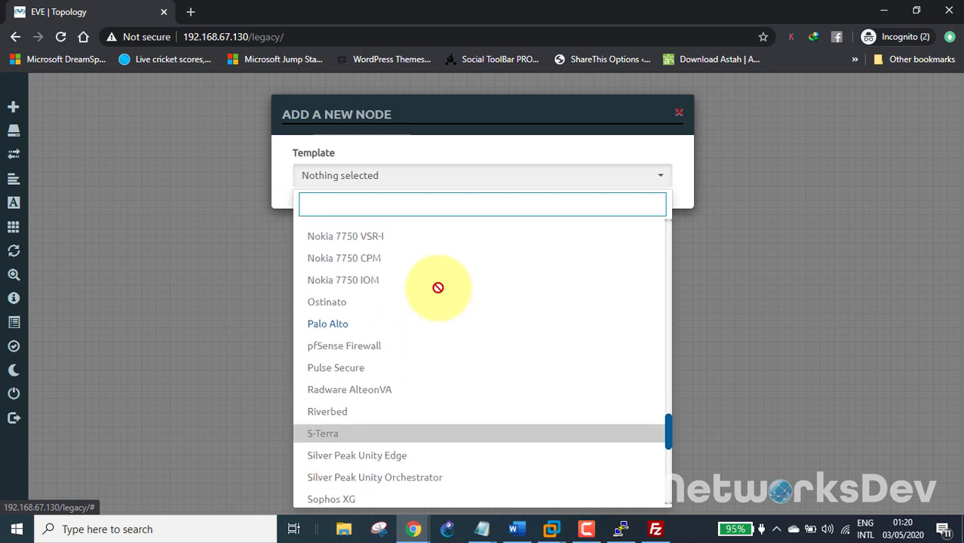
{"action": "scroll", "coordinate": [397, 327], "scroll_direction": "up", "scroll_amount": 2}
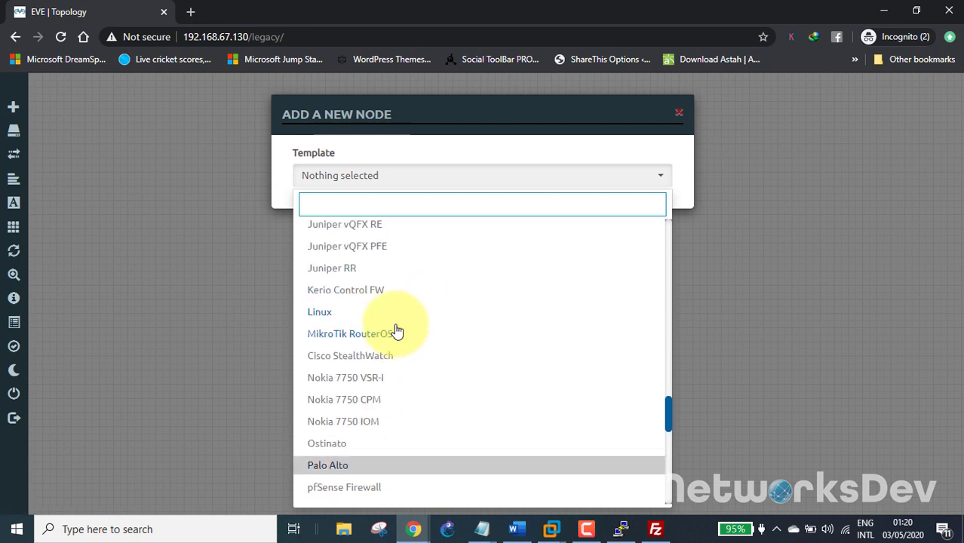
{"action": "left_click", "coordinate": [316, 314]}
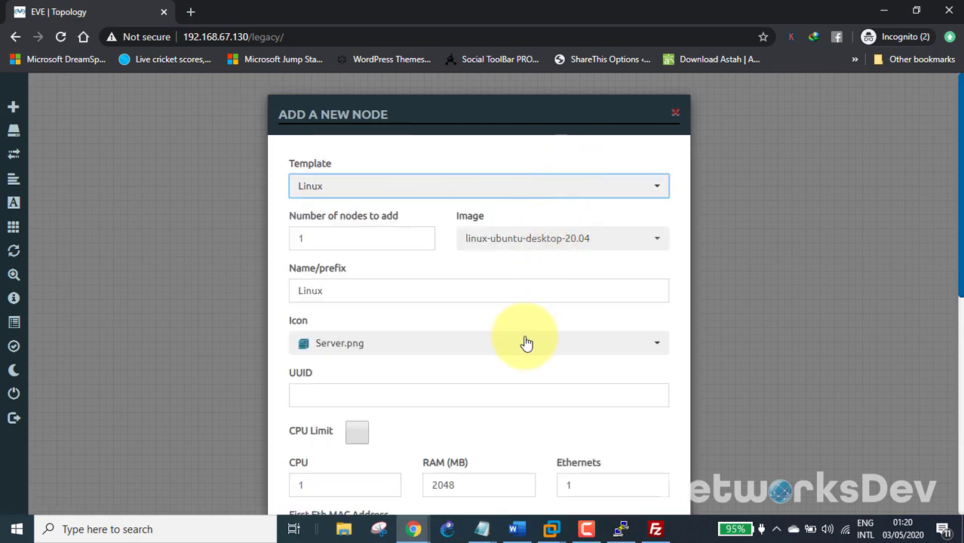
Set the node's image to linux-ubuntu-desktop-20.04 and dismiss the file transfer notification
{"action": "left_click", "coordinate": [633, 247]}
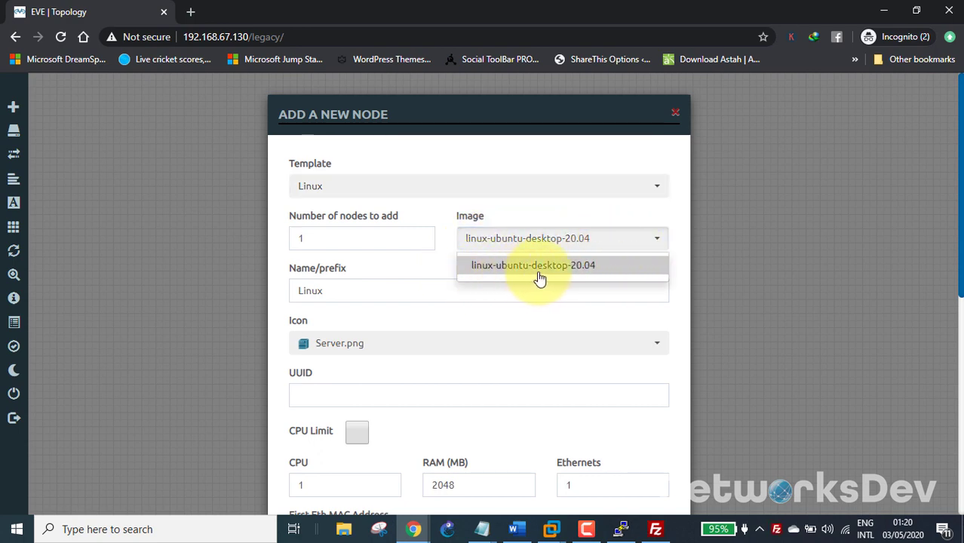
{"action": "left_click", "coordinate": [593, 266]}
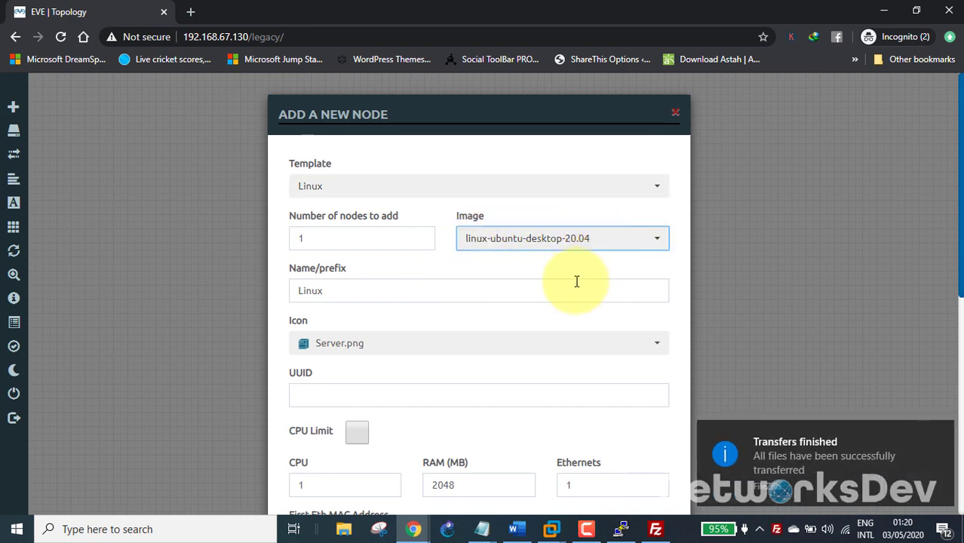
{"action": "left_click", "coordinate": [938, 436]}
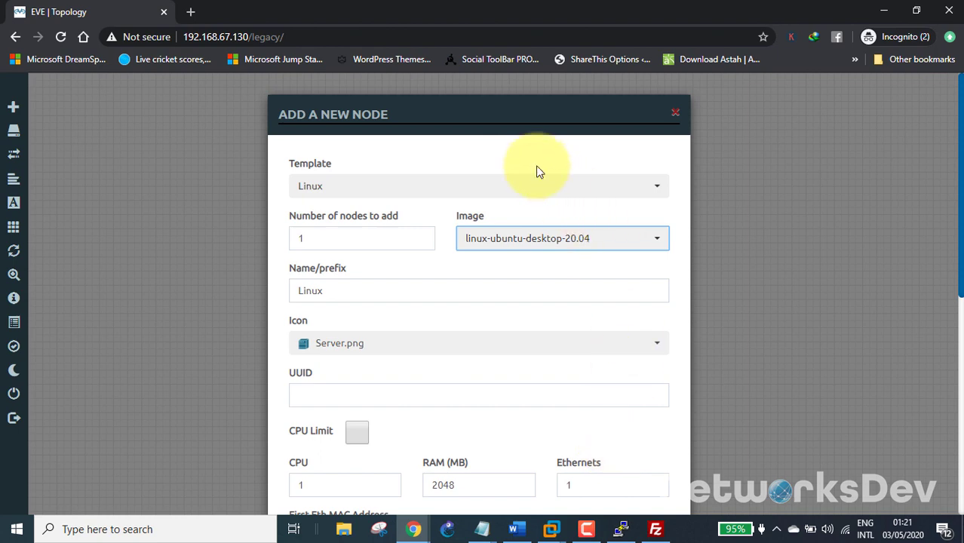
Save the Linux node with its remaining default settings and move it lower on the topology canvas, toward the left
{"action": "left_click_drag", "start_coordinate": [513, 113], "coordinate": [510, 90]}
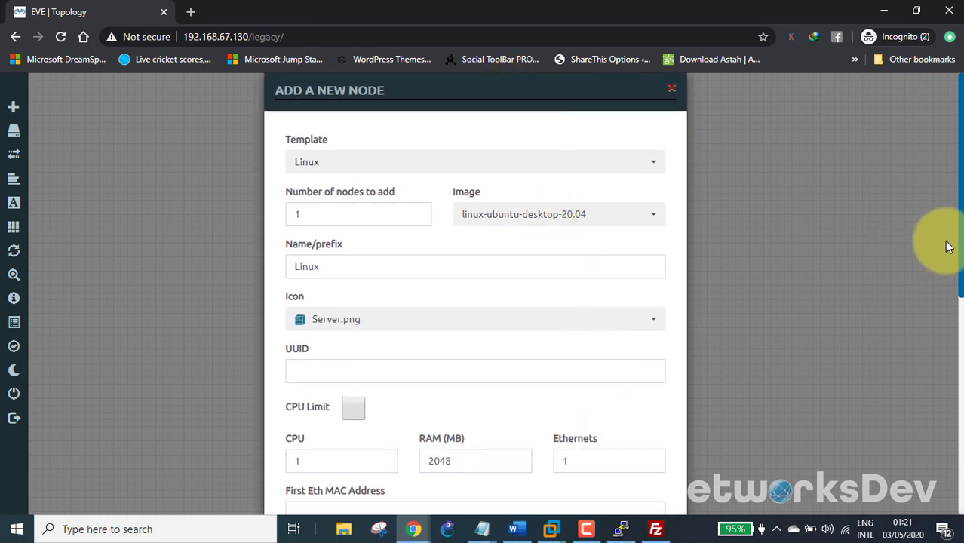
{"action": "scroll", "coordinate": [950, 257], "scroll_direction": "down", "scroll_amount": 1}
{"action": "left_click_drag", "start_coordinate": [956, 268], "coordinate": [958, 464]}
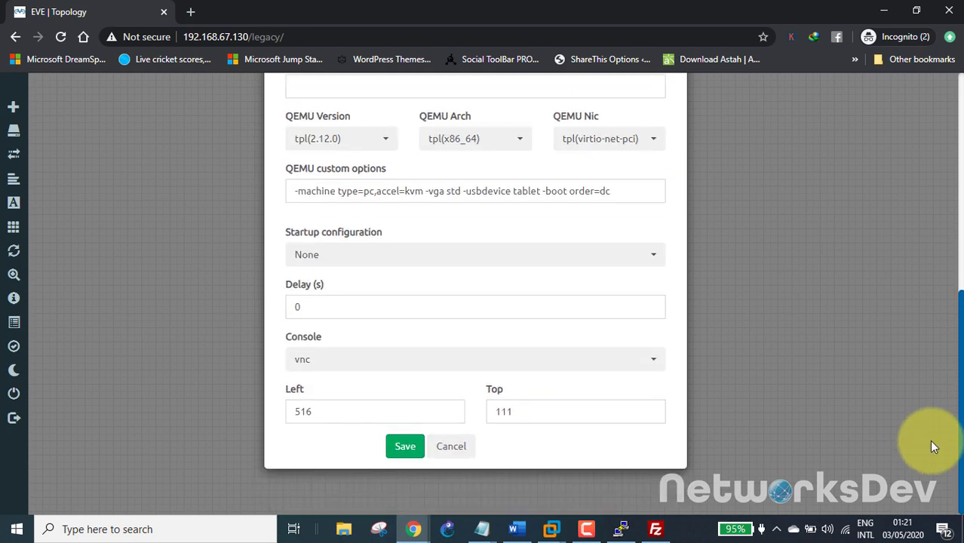
{"action": "left_click", "coordinate": [403, 448]}
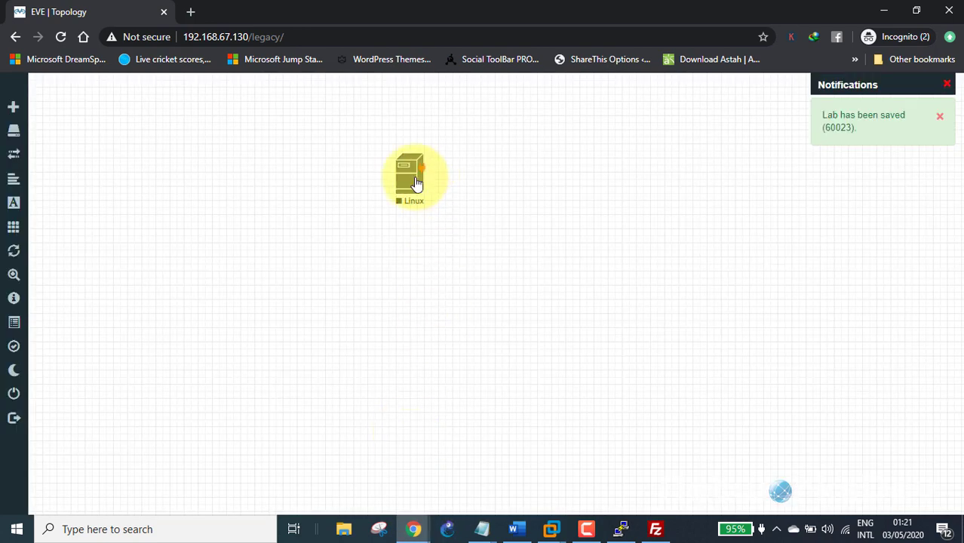
{"action": "left_click_drag", "start_coordinate": [412, 180], "coordinate": [363, 215]}
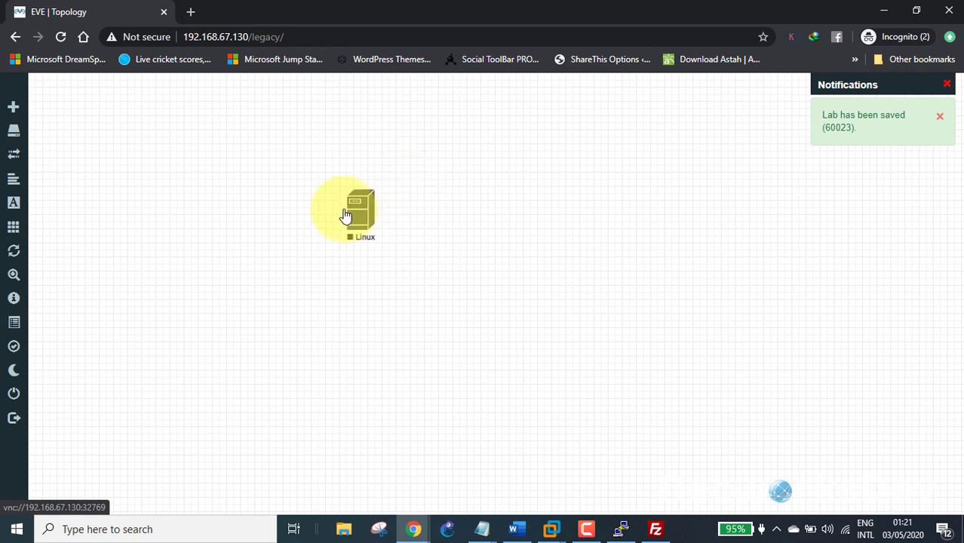
Switch to the Notepad instructions and review step 7 about connecting the node to the home LAN cloud/internet
{"action": "left_click", "coordinate": [483, 530]}
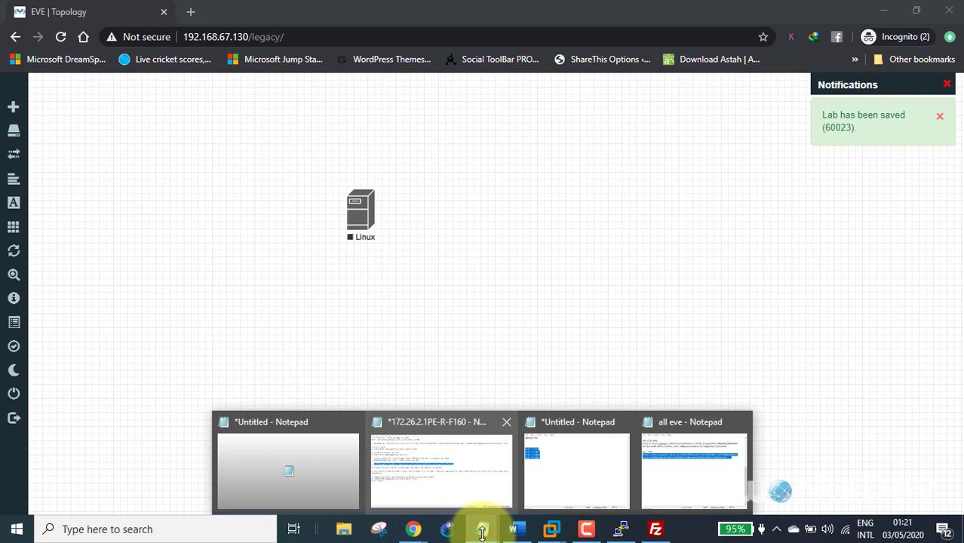
{"action": "left_click", "coordinate": [470, 494]}
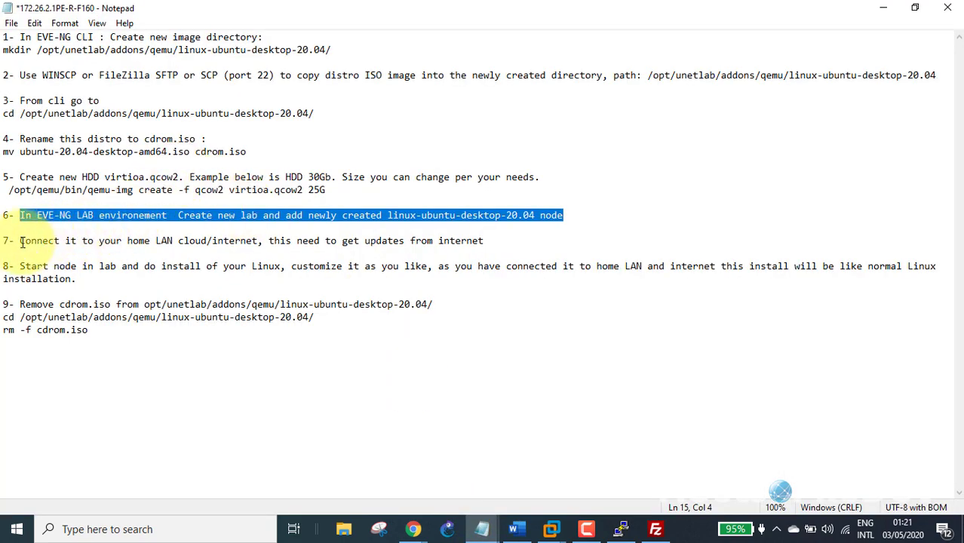
{"action": "left_click_drag", "start_coordinate": [20, 240], "coordinate": [490, 237]}
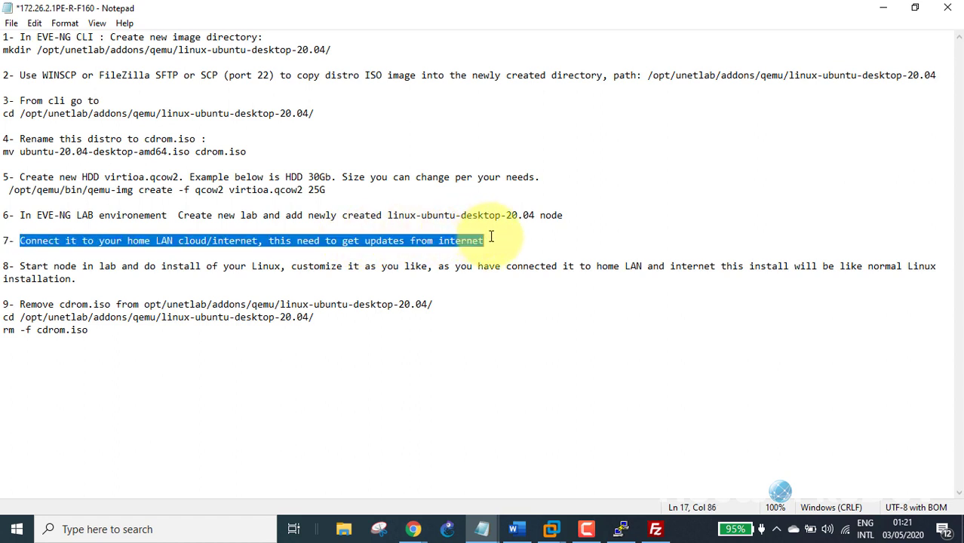
Return to the EVE-NG topology in Chrome and start the Linux node
{"action": "left_click", "coordinate": [881, 16]}
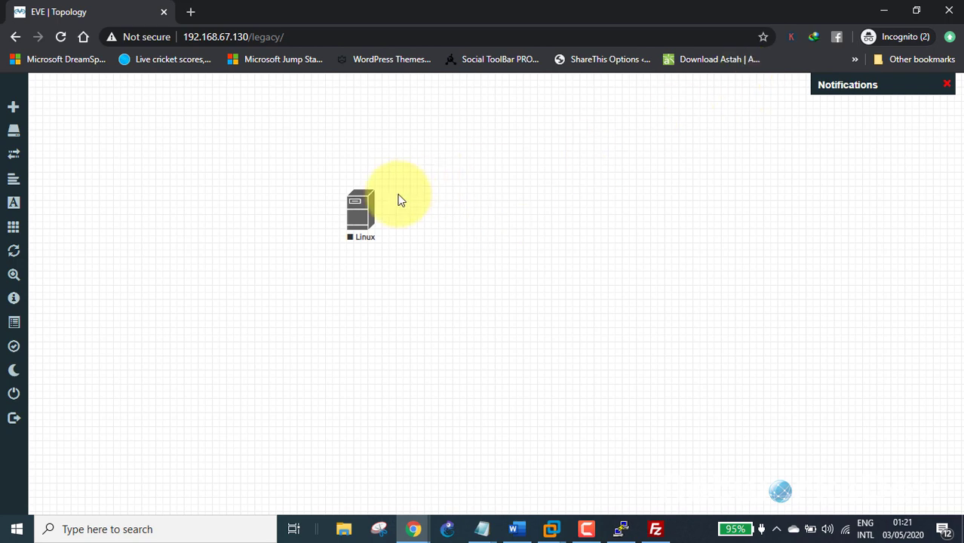
{"action": "right_click", "coordinate": [367, 216]}
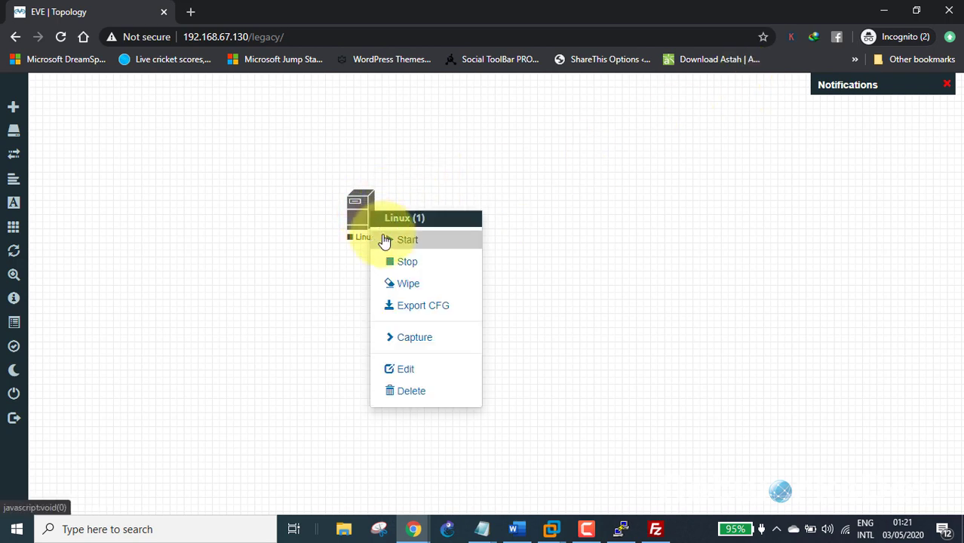
{"action": "left_click", "coordinate": [384, 239]}
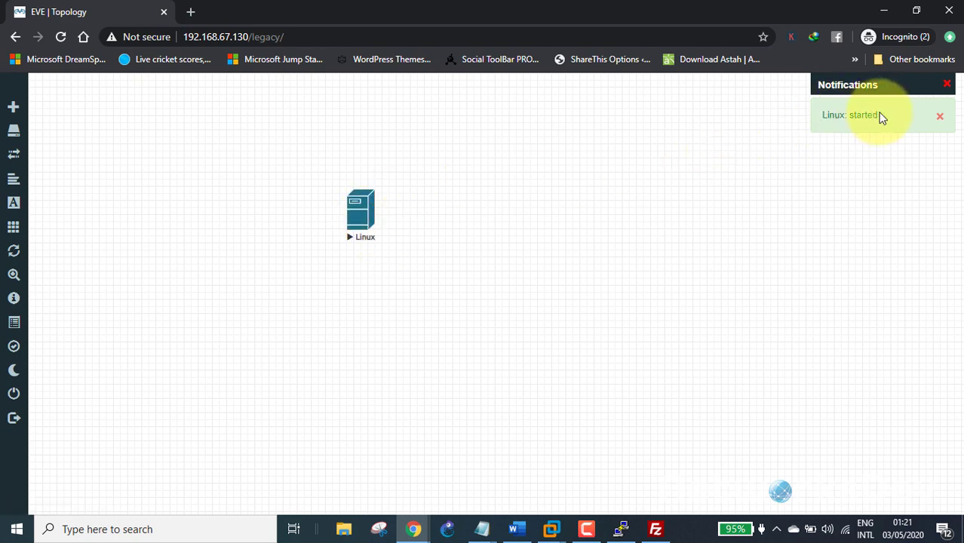
Open the started Linux node's console in ultravnc_wrapper, allowing the external application, and reposition its window over the topology
{"action": "left_click_drag", "start_coordinate": [878, 114], "coordinate": [822, 118]}
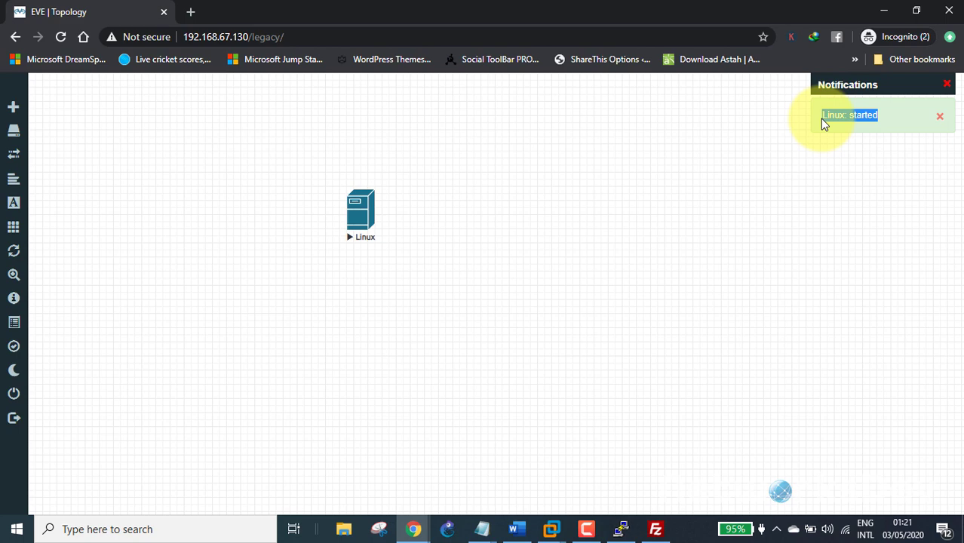
{"action": "right_click", "coordinate": [360, 218]}
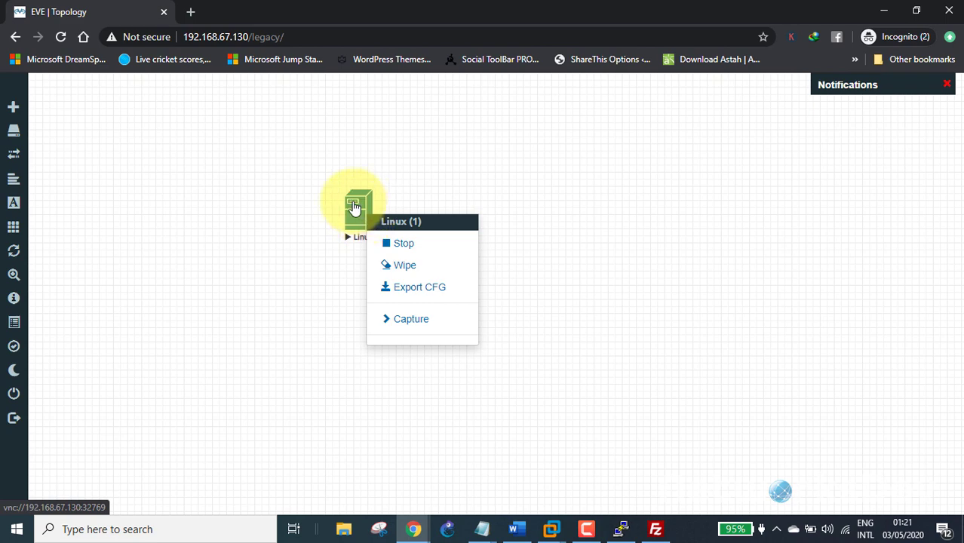
{"action": "left_click", "coordinate": [276, 217]}
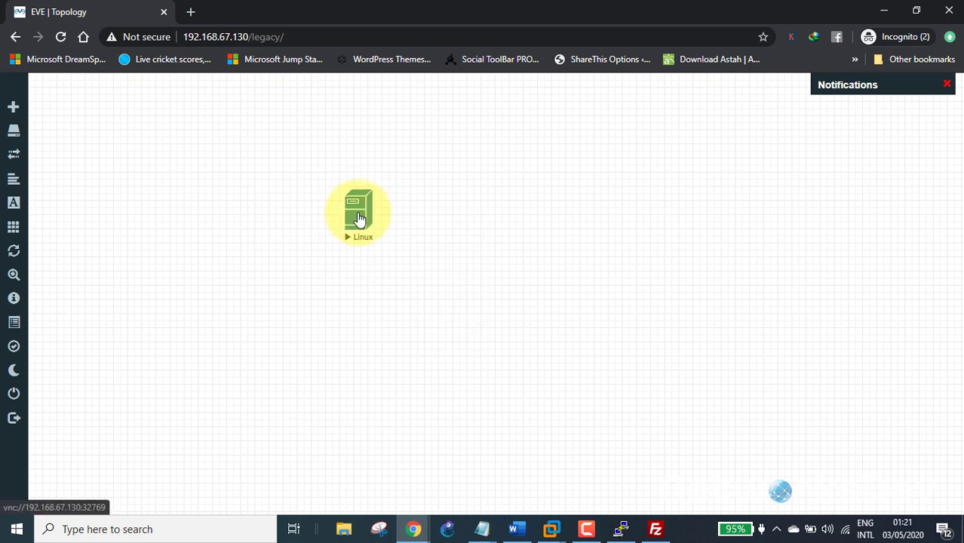
{"action": "left_click", "coordinate": [359, 218]}
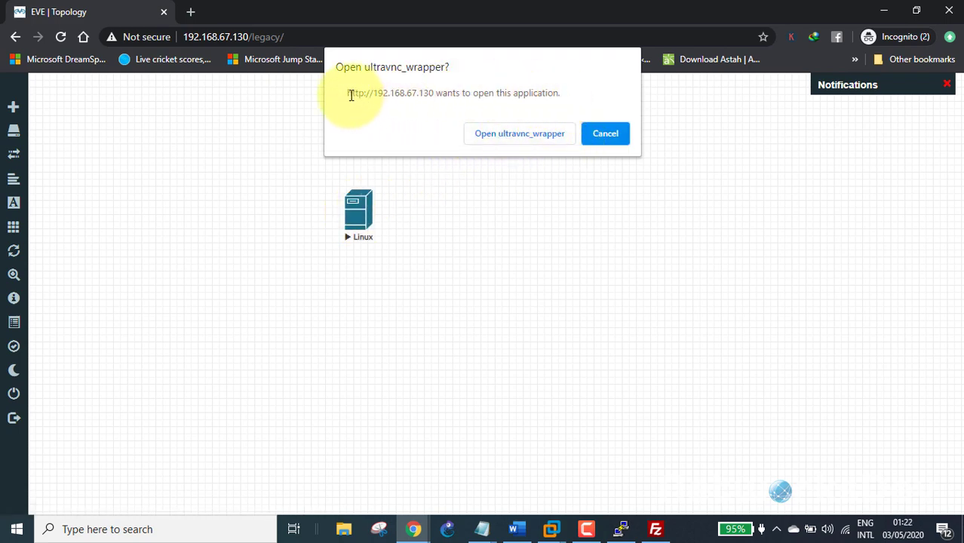
{"action": "left_click_drag", "start_coordinate": [348, 94], "coordinate": [564, 95]}
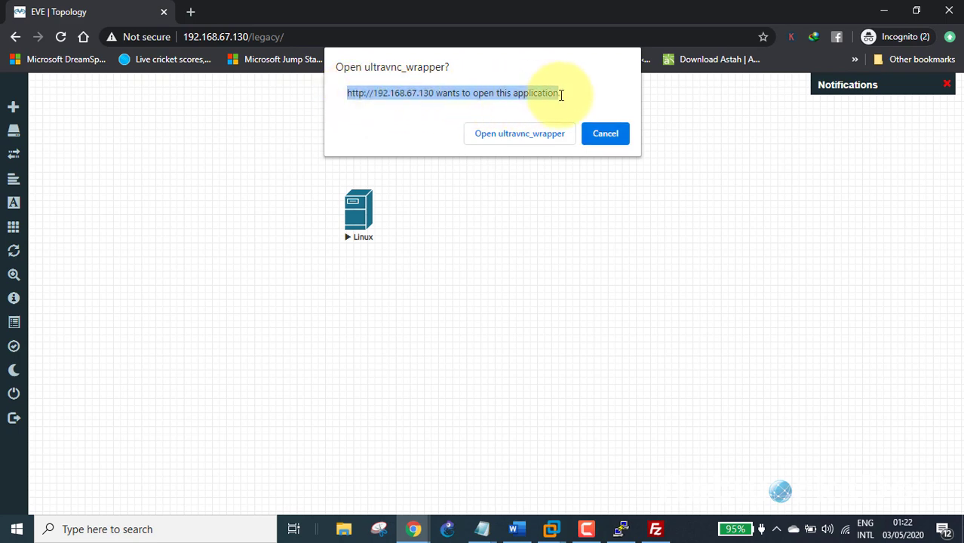
{"action": "left_click", "coordinate": [533, 143]}
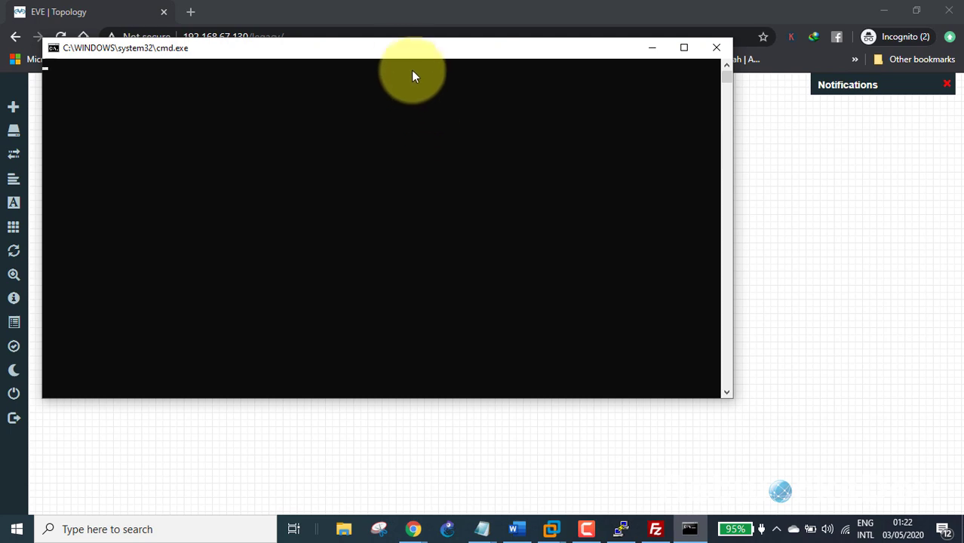
{"action": "left_click_drag", "start_coordinate": [399, 52], "coordinate": [477, 76]}
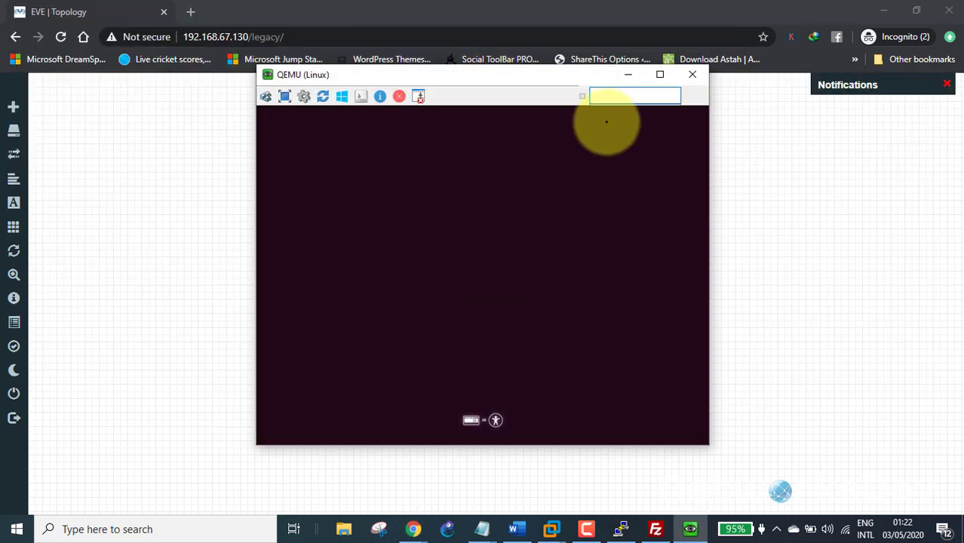
{"action": "left_click_drag", "start_coordinate": [535, 81], "coordinate": [575, 95]}
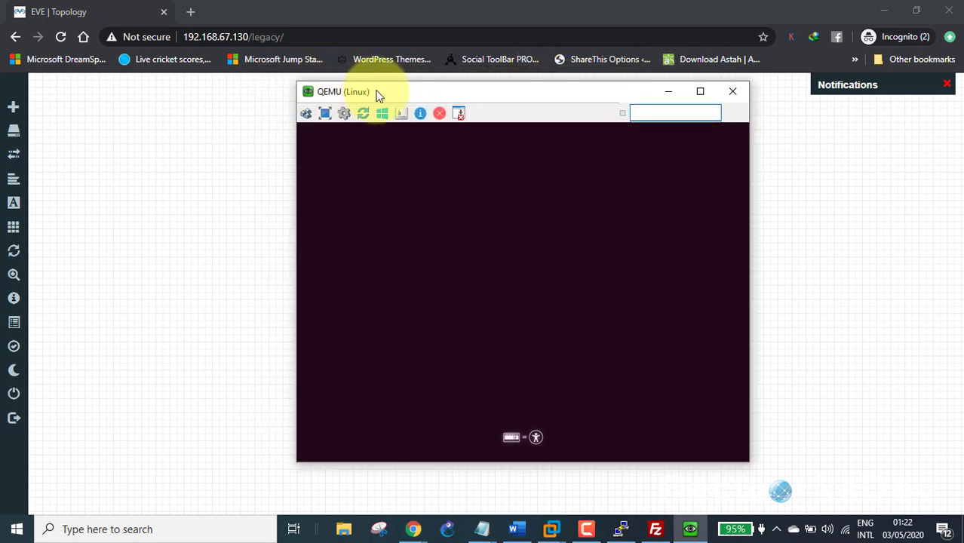
Try the QEMU (Linux) console in full screen, toggling its display scaling, and restore the windowed view
{"action": "left_click", "coordinate": [695, 95]}
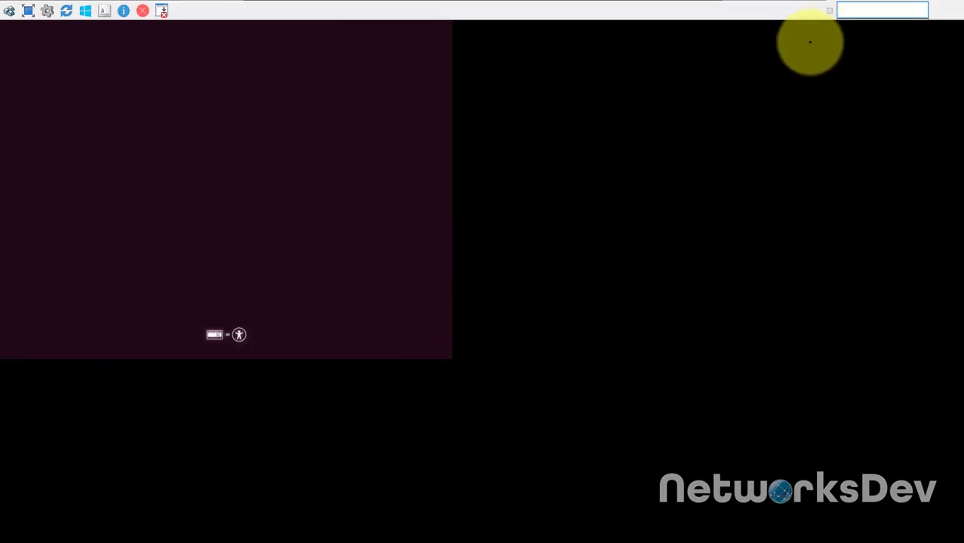
{"action": "mouse_move", "coordinate": [634, 7]}
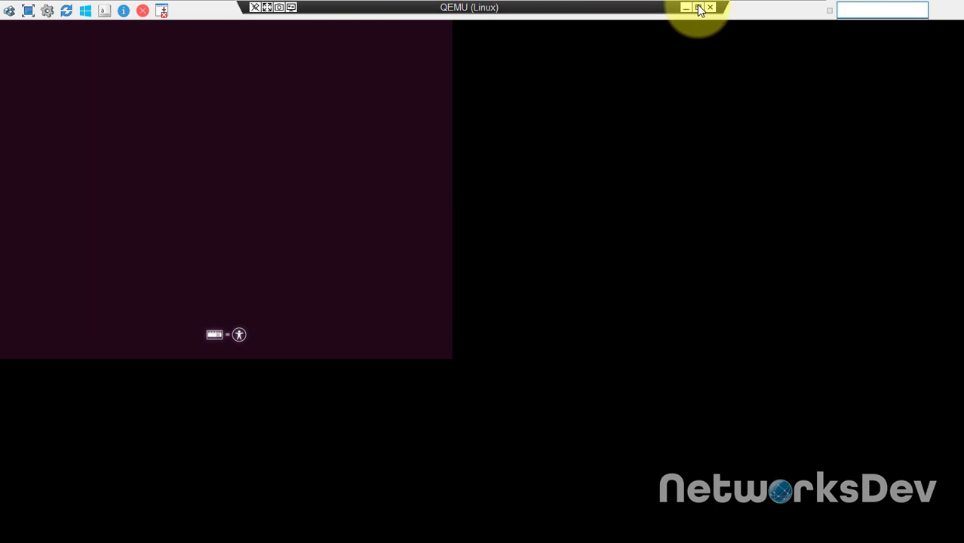
{"action": "left_click", "coordinate": [267, 7]}
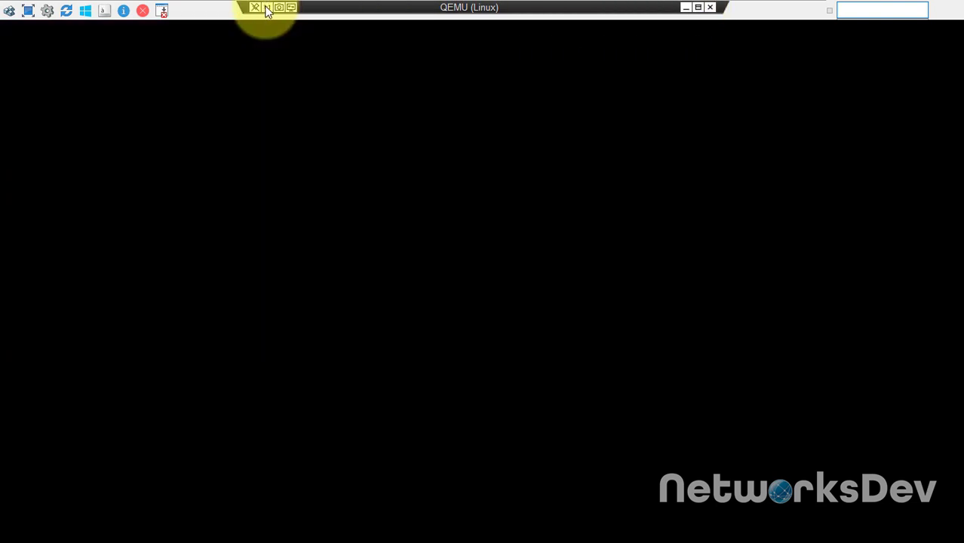
{"action": "left_click", "coordinate": [269, 7]}
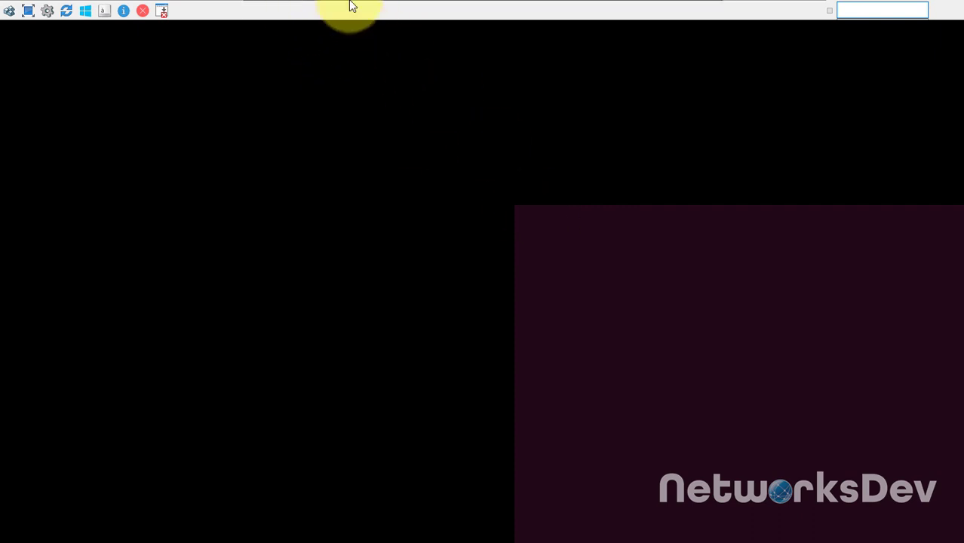
{"action": "mouse_move", "coordinate": [283, 5]}
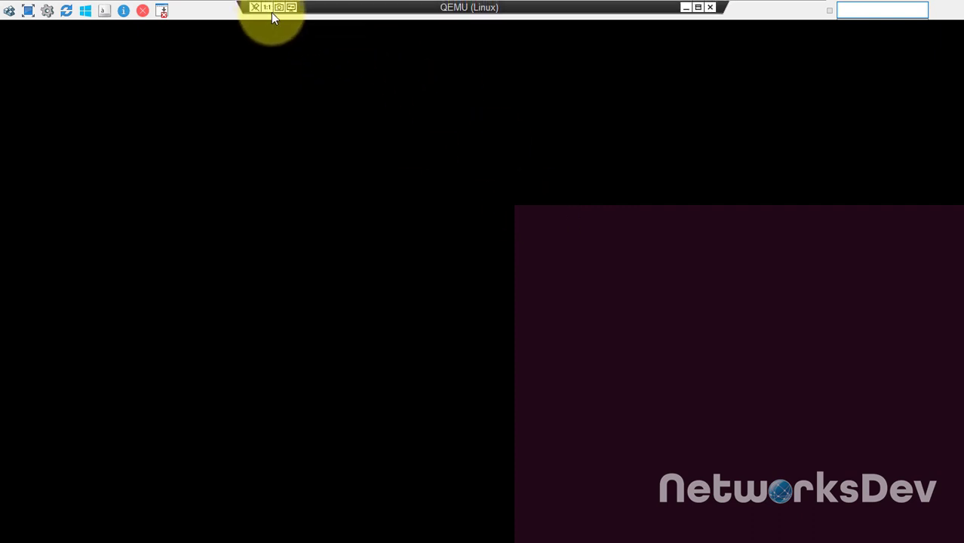
{"action": "left_click", "coordinate": [266, 6]}
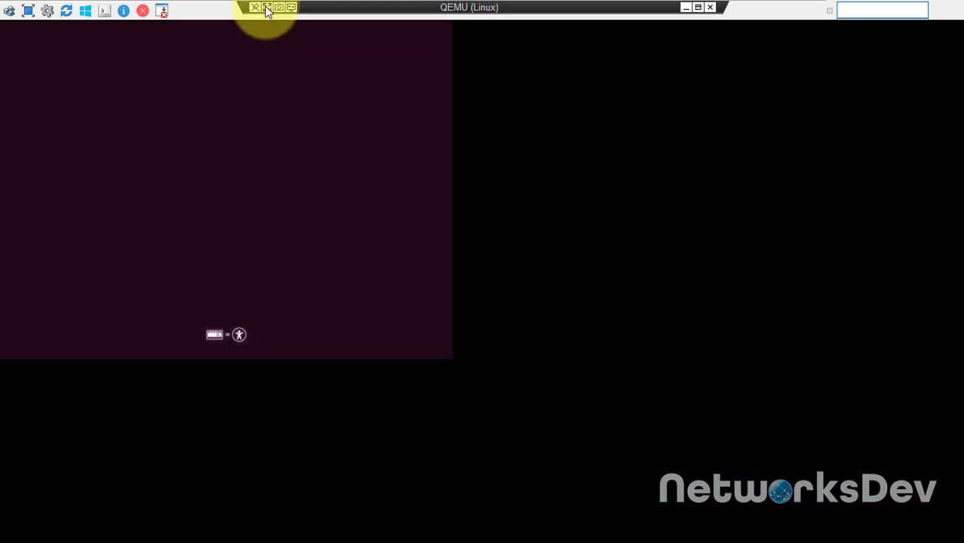
{"action": "left_click", "coordinate": [698, 7]}
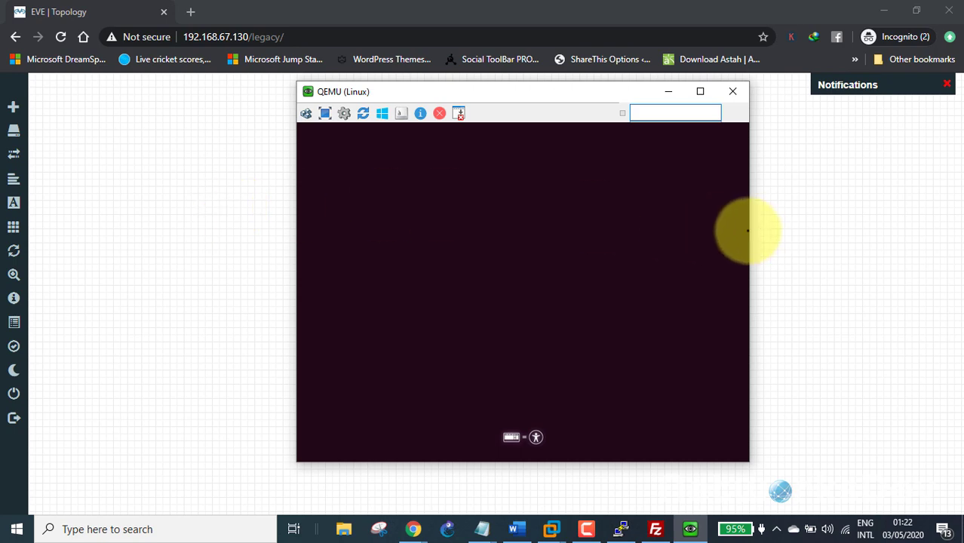
Close the EVE-NG notifications and bring the QEMU (Linux) console back to the front while Ubuntu boots
{"action": "left_click_drag", "start_coordinate": [748, 231], "coordinate": [747, 181]}
{"action": "left_click", "coordinate": [947, 84]}
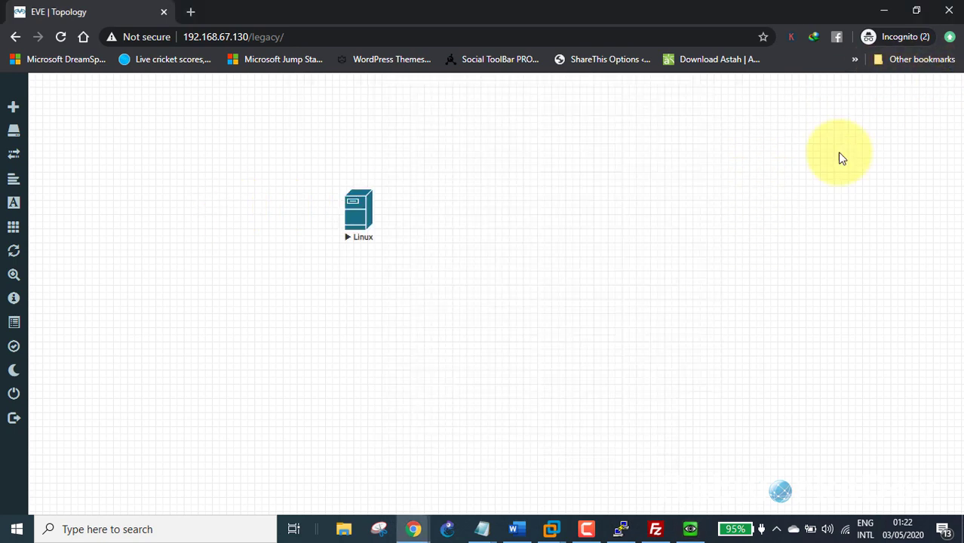
{"action": "left_click", "coordinate": [689, 527]}
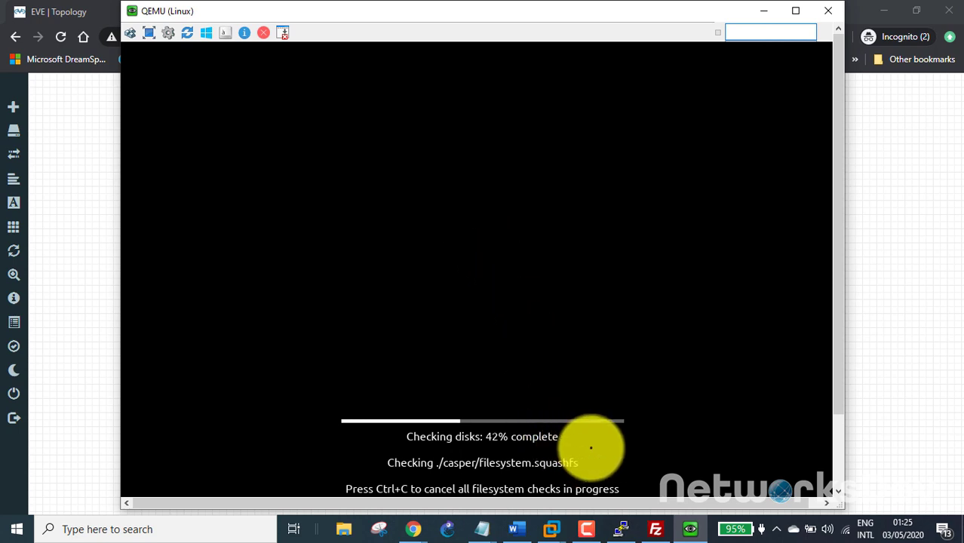
{"action": "left_click", "coordinate": [590, 538]}
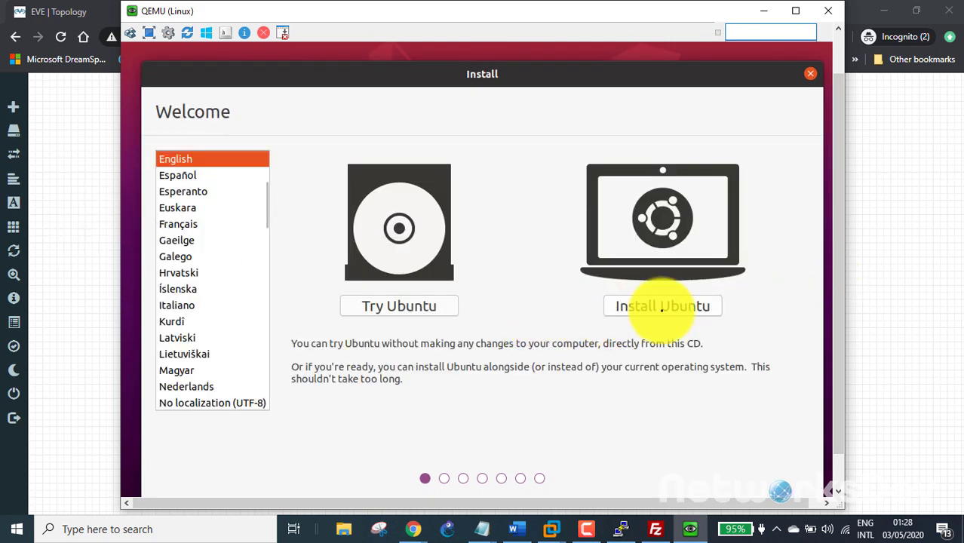
Choose to install Ubuntu in English and accept the English (US) keyboard layout
{"action": "left_click", "coordinate": [662, 308]}
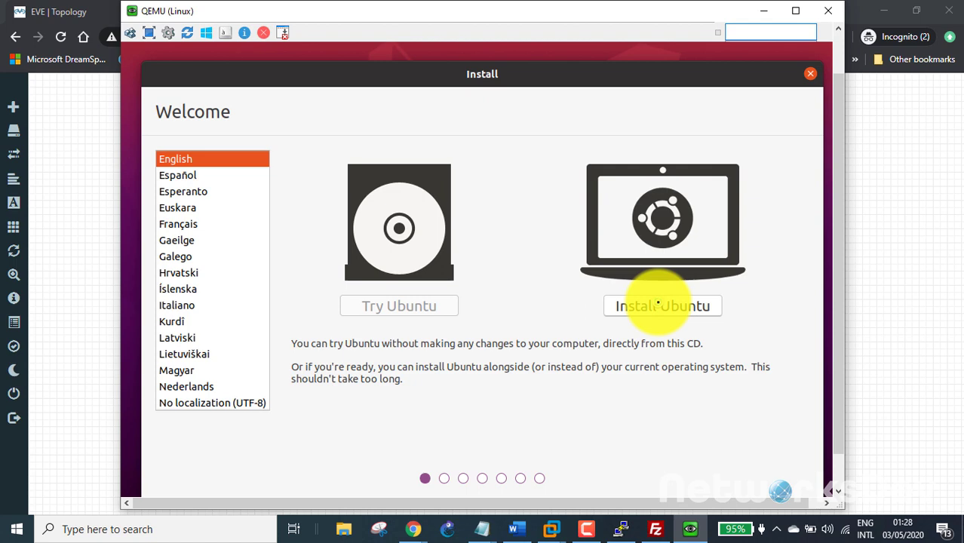
{"action": "left_click", "coordinate": [657, 303]}
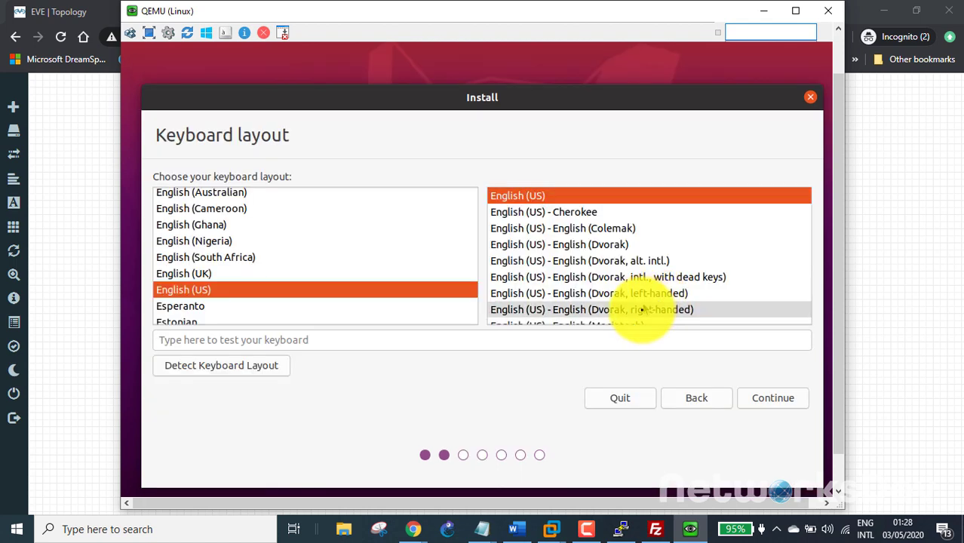
{"action": "left_click", "coordinate": [781, 398]}
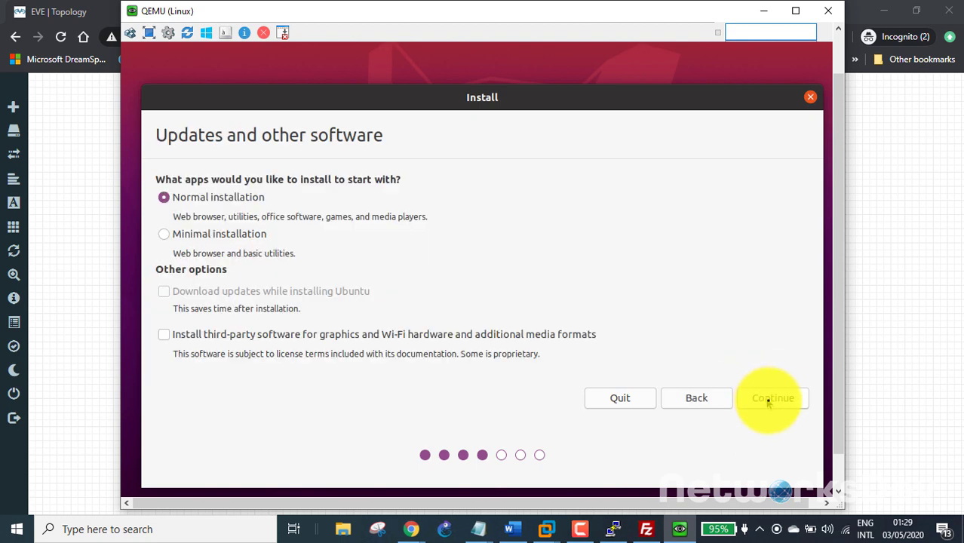
Accept the Normal installation, choose to erase the disk and install Ubuntu, and approve writing the changes to disk
{"action": "left_click", "coordinate": [767, 402]}
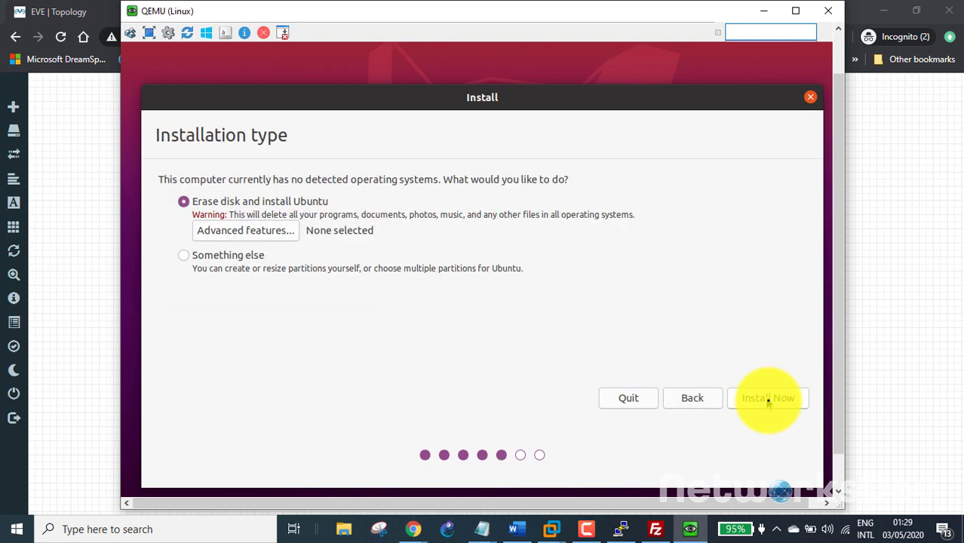
{"action": "left_click", "coordinate": [767, 398]}
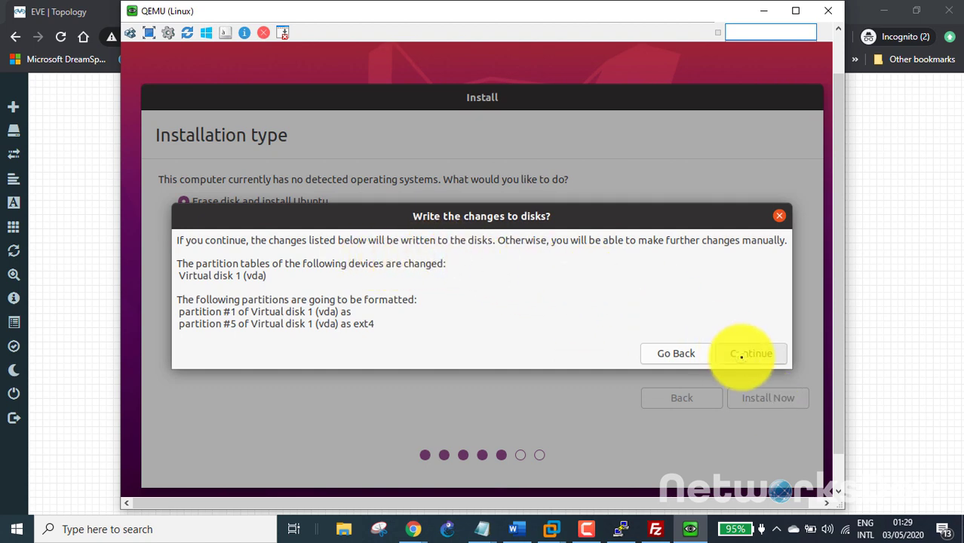
{"action": "left_click", "coordinate": [739, 354]}
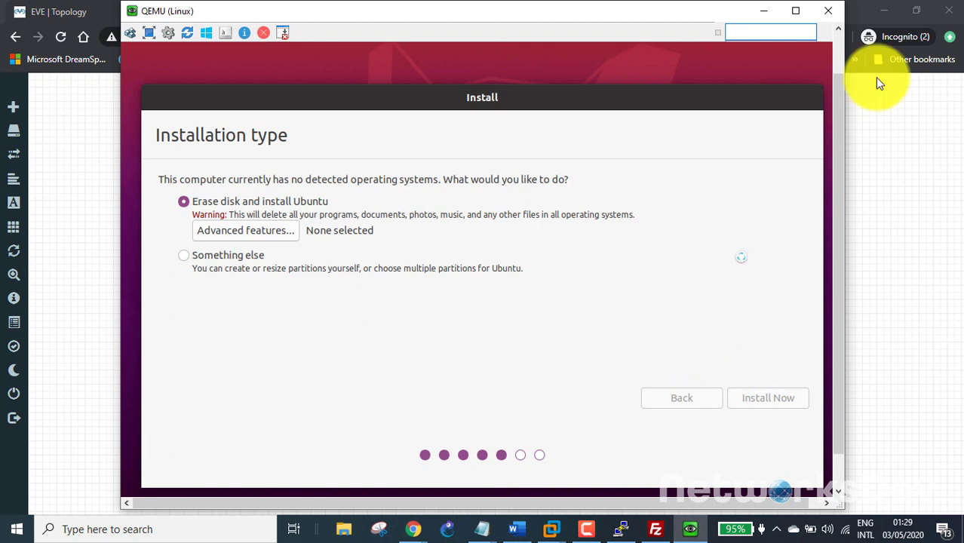
Accept New York as the installation's location, using the full-screen console, and return the console to its windowed size
{"action": "left_click", "coordinate": [801, 12]}
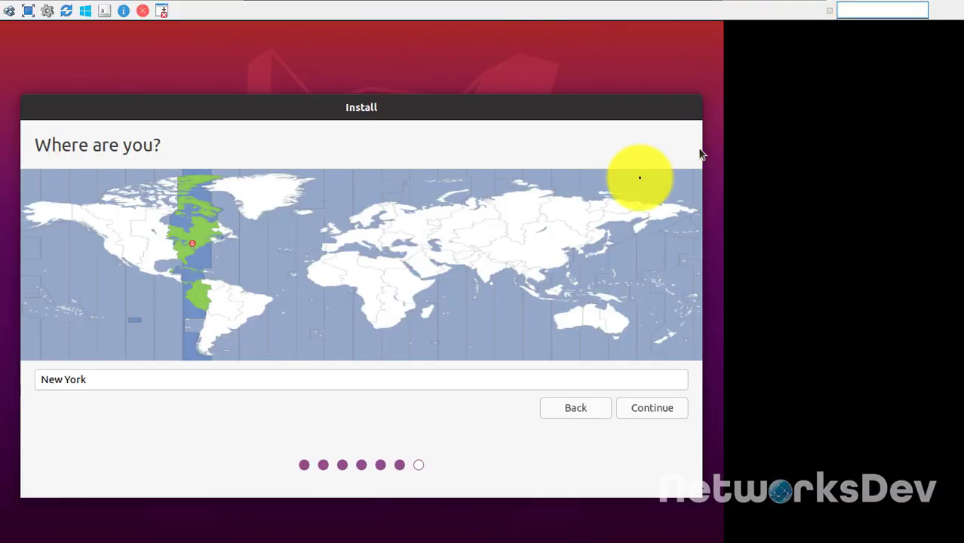
{"action": "left_click", "coordinate": [644, 407]}
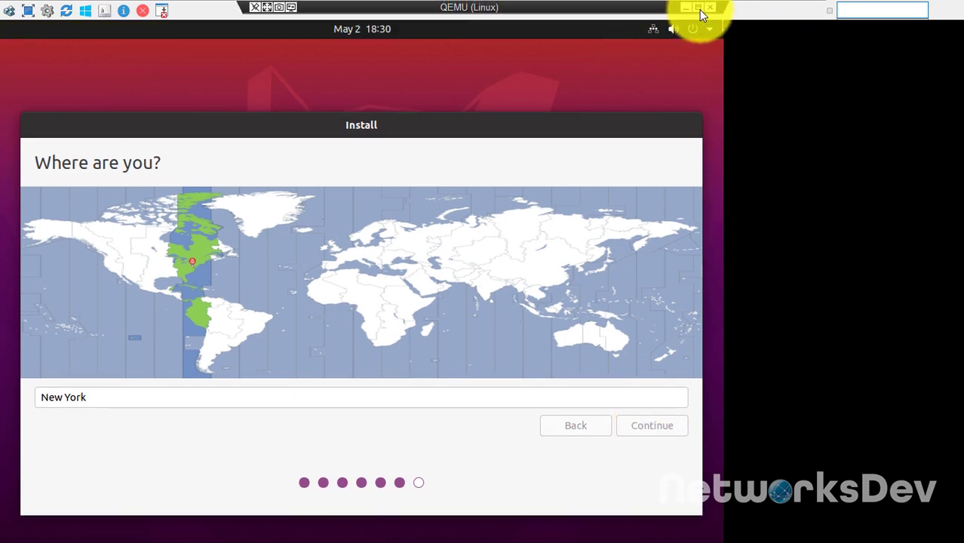
{"action": "left_click", "coordinate": [699, 9]}
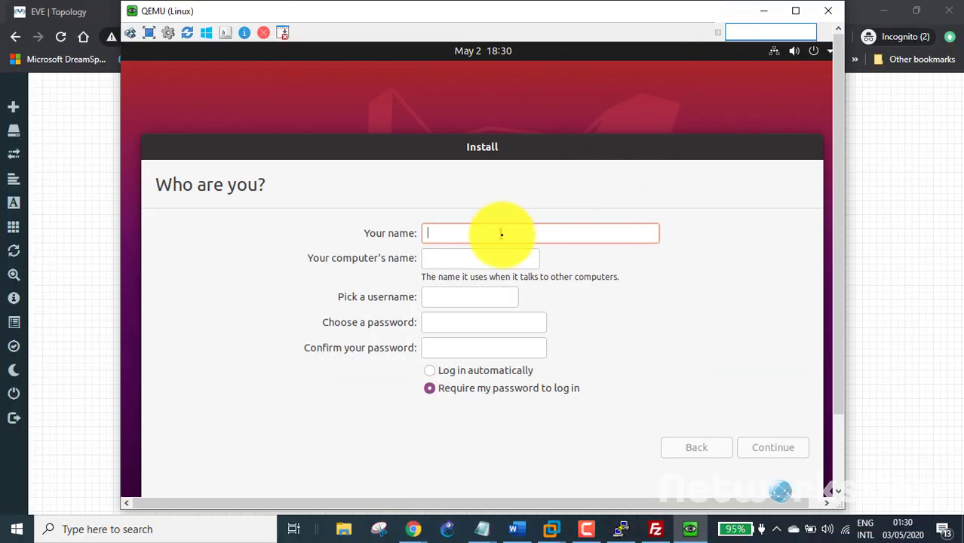
Enter networksdev as the account's name, keeping the suggested computer name and username
{"action": "type", "text": "net"}
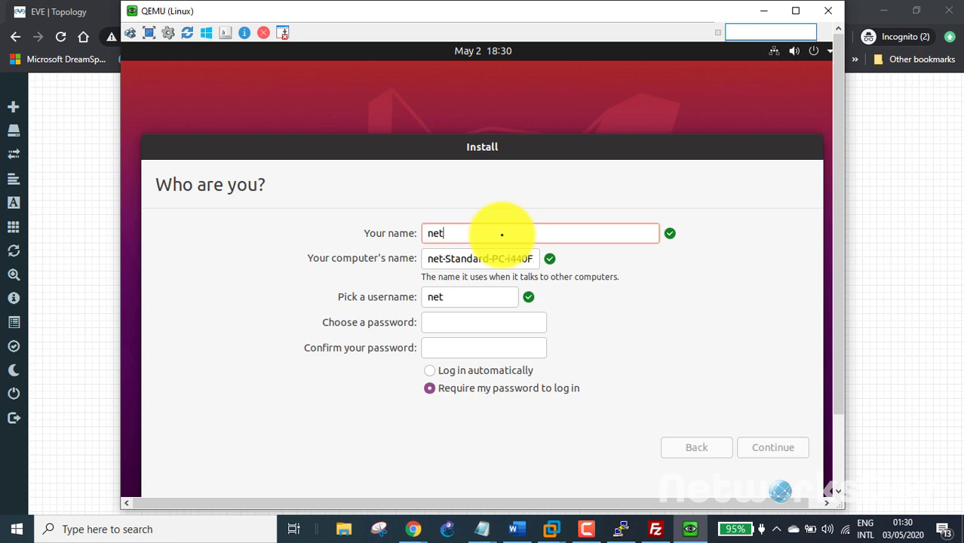
{"action": "type", "text": "wo"}
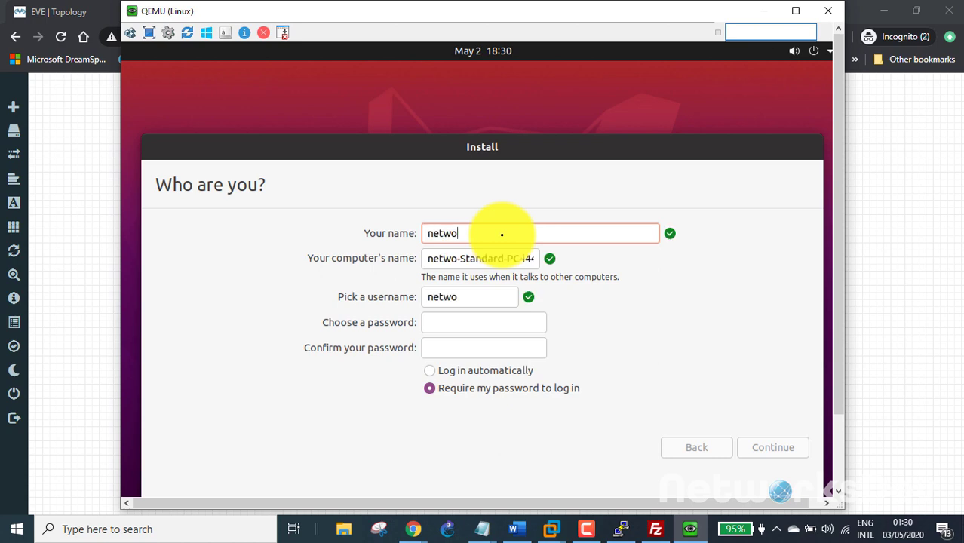
{"action": "type", "text": "rksdev"}
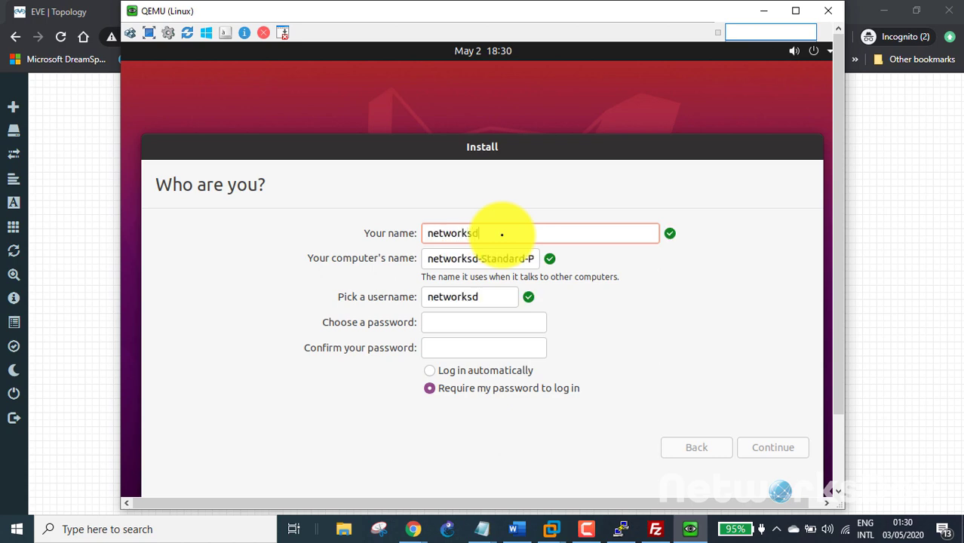
{"action": "key", "text": "Tab"}
{"action": "key", "text": "Tab"}
{"action": "key", "text": "Tab"}
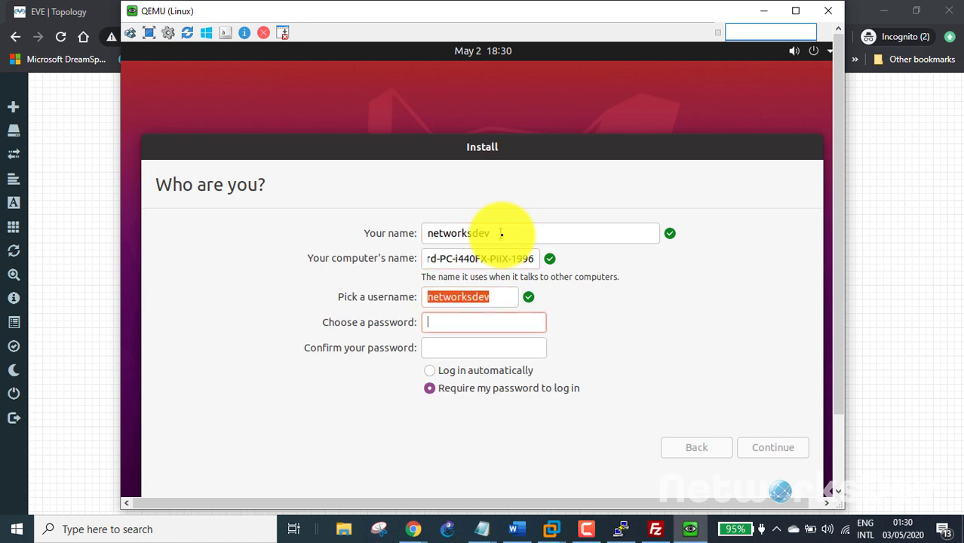
Enter the account password and repeat it in the confirmation field
{"action": "type", "text": "********"}
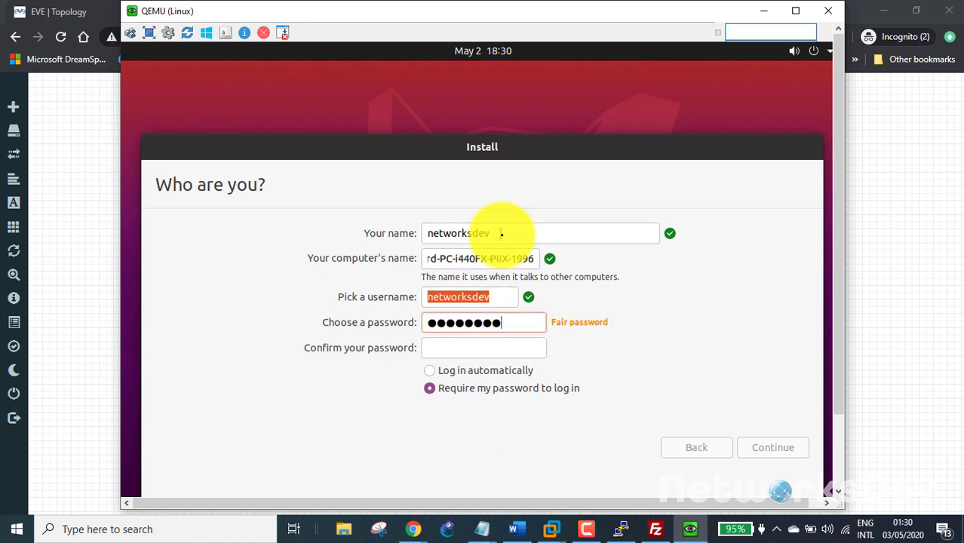
{"action": "type", "text": "*"}
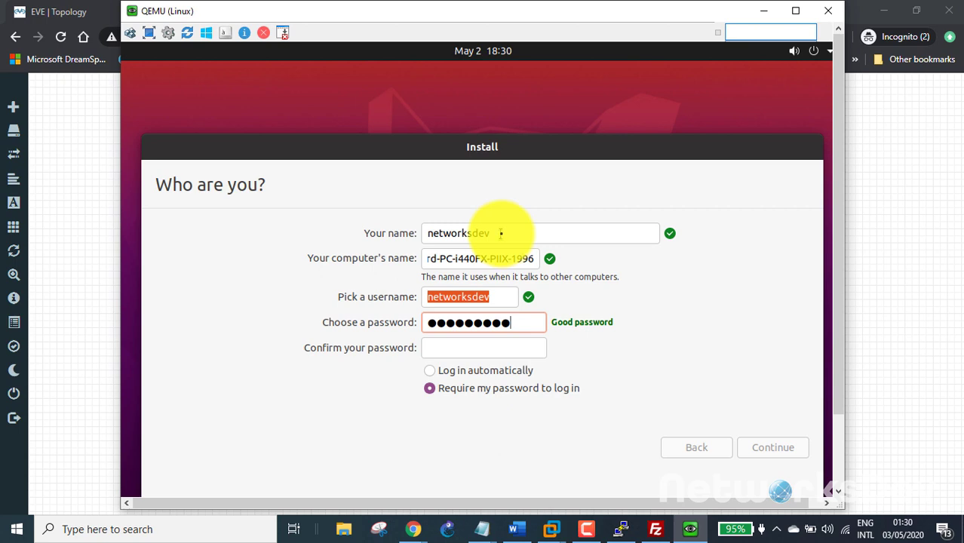
{"action": "left_click", "coordinate": [498, 345]}
{"action": "type", "text": "*********"}
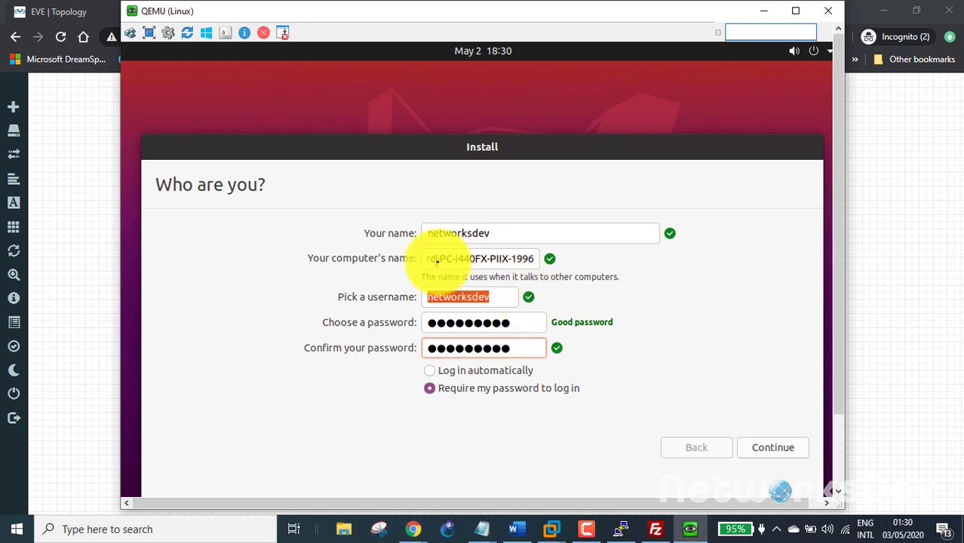
Accept the account details to start the installation, and restart the machine once installation completes
{"action": "left_click_drag", "start_coordinate": [437, 259], "coordinate": [542, 258]}
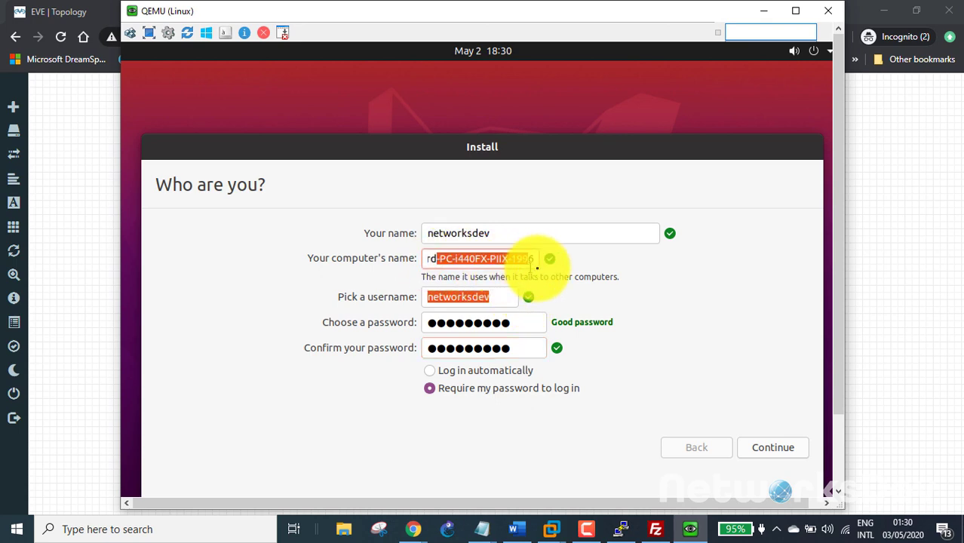
{"action": "left_click", "coordinate": [765, 448]}
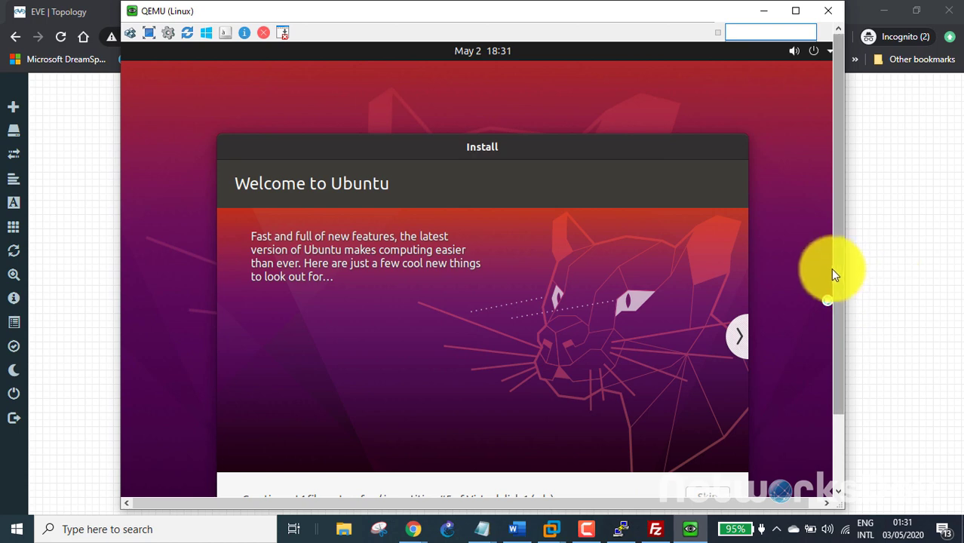
{"action": "left_click_drag", "start_coordinate": [840, 263], "coordinate": [841, 310]}
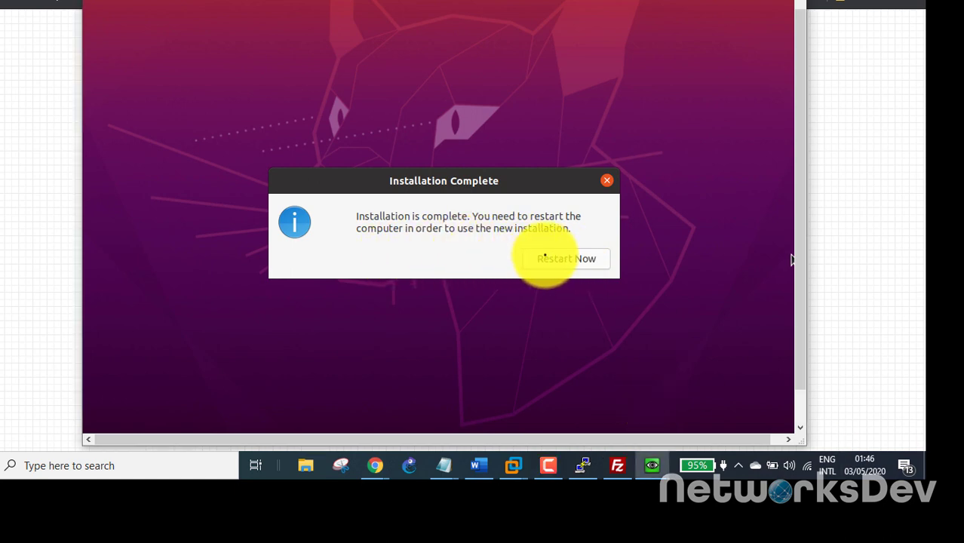
{"action": "left_click", "coordinate": [568, 268]}
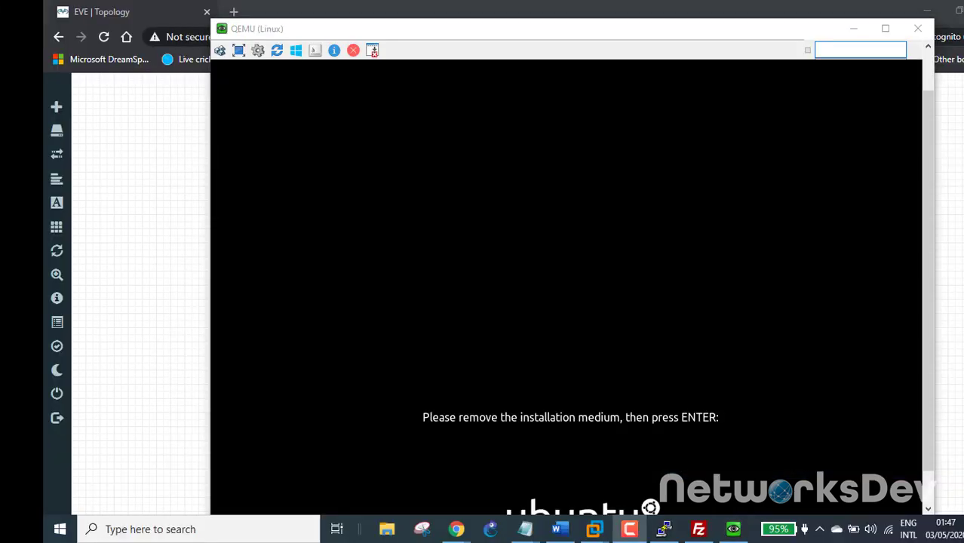
{"action": "left_click", "coordinate": [762, 343]}
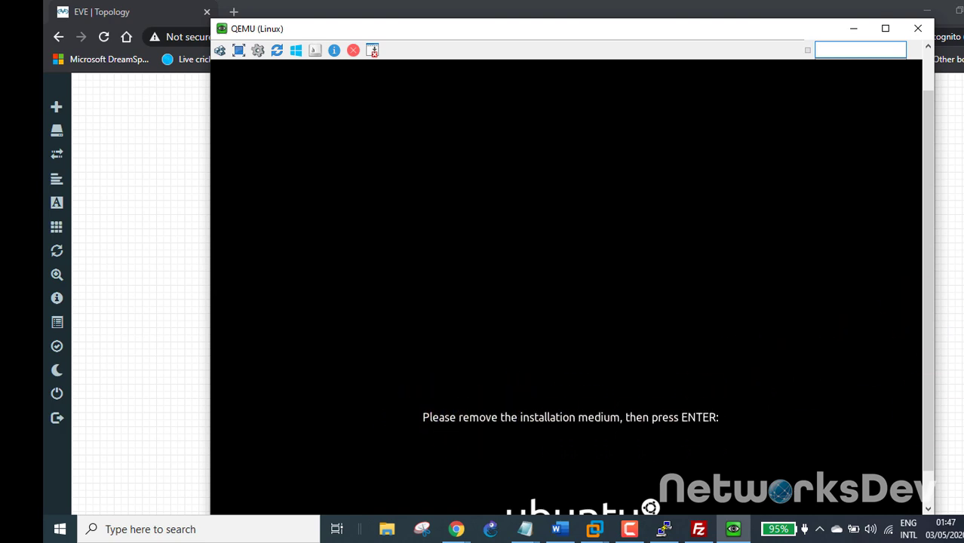
{"action": "key", "text": "F9"}
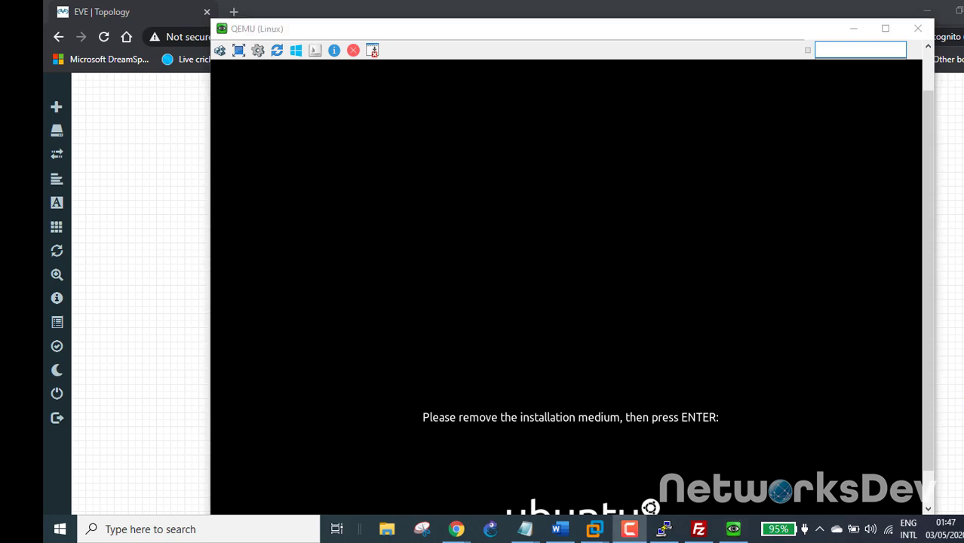
Switch to the Notepad installation notes and copy the two step 9 commands for removing cdrom.iso
{"action": "left_click", "coordinate": [520, 528]}
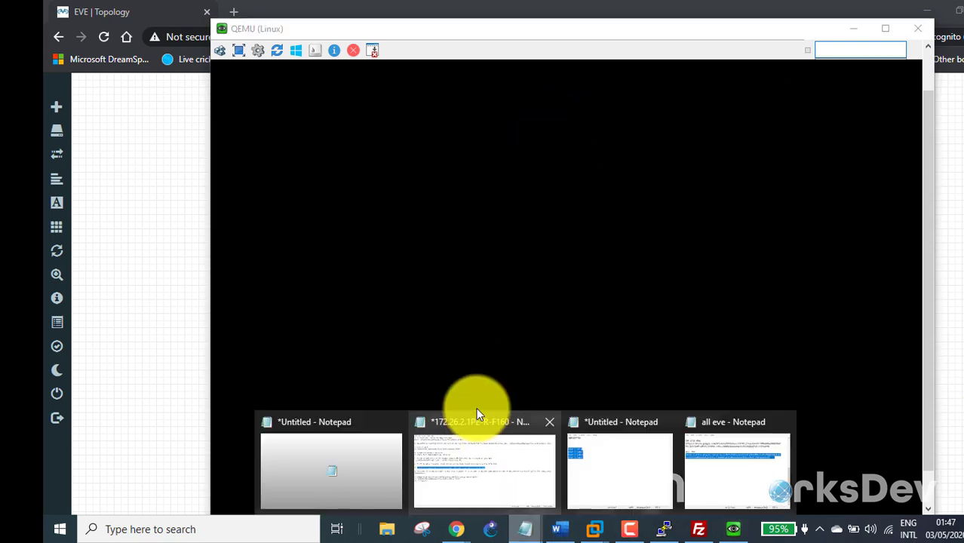
{"action": "left_click", "coordinate": [474, 443]}
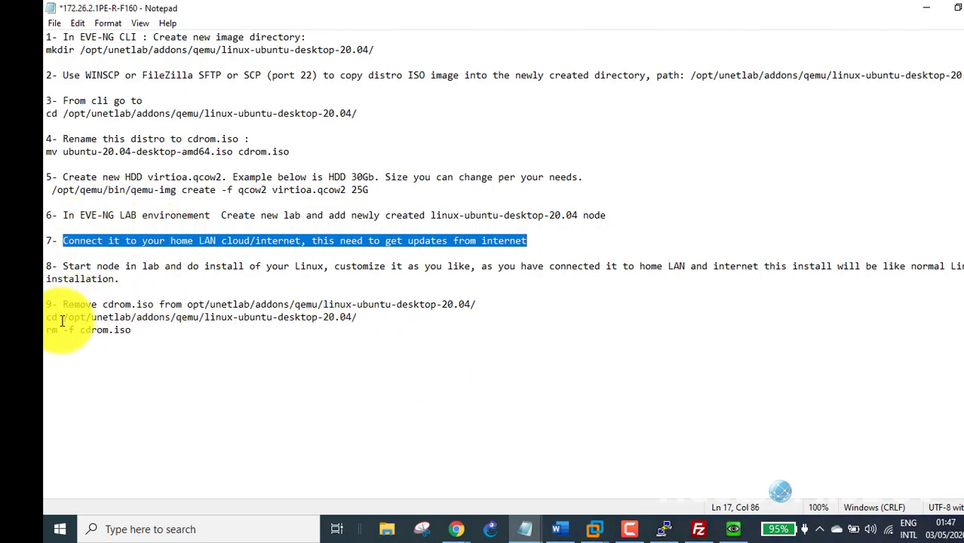
{"action": "left_click_drag", "start_coordinate": [359, 317], "coordinate": [109, 312]}
{"action": "left_click_drag", "start_coordinate": [48, 319], "coordinate": [137, 334]}
{"action": "key", "text": "ctrl+c"}
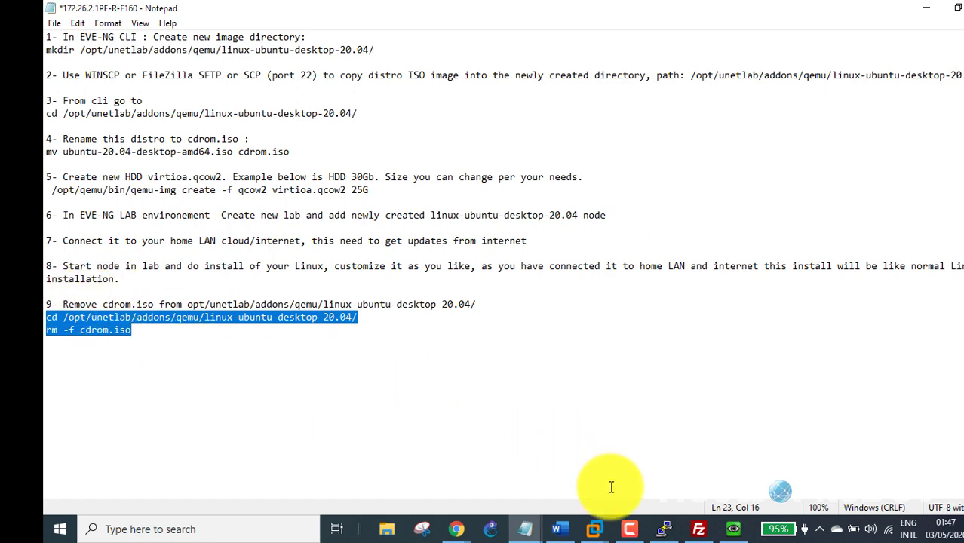
In the EVE-NG SSH terminal, run cd /opt/unetlab/addons/qemu/linux-ubuntu-desktop-20.04/ and rm -f cdrom.iso, and minimize the terminal
{"action": "left_click", "coordinate": [663, 528]}
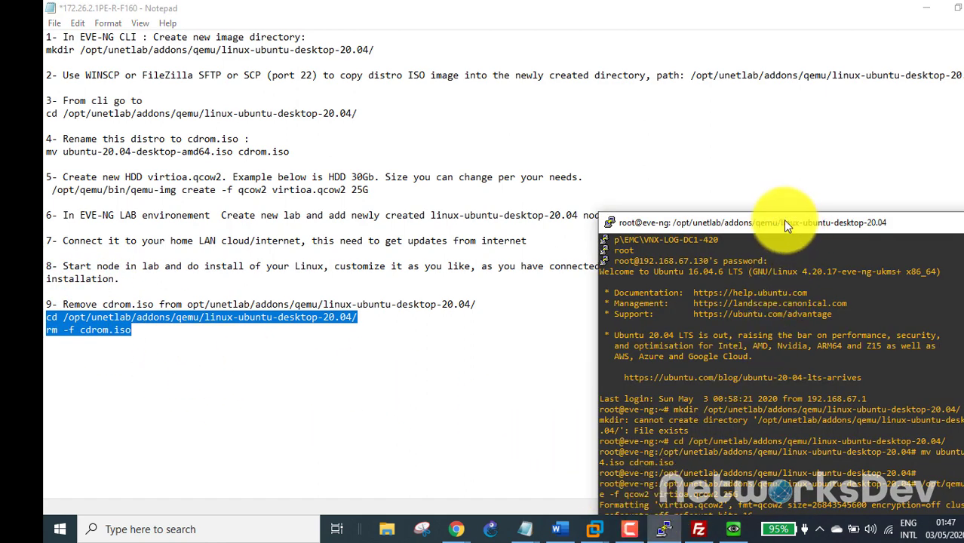
{"action": "left_click_drag", "start_coordinate": [784, 225], "coordinate": [603, 82]}
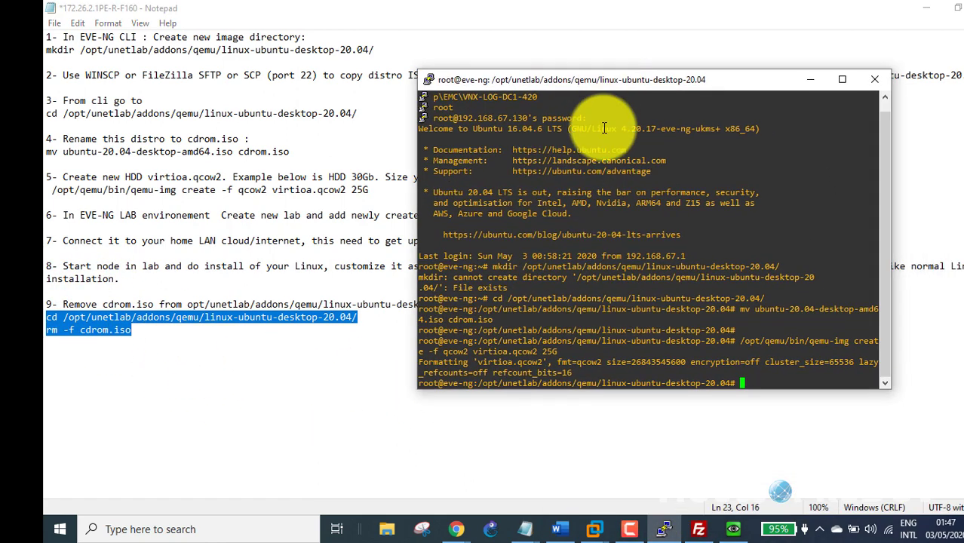
{"action": "right_click", "coordinate": [769, 376]}
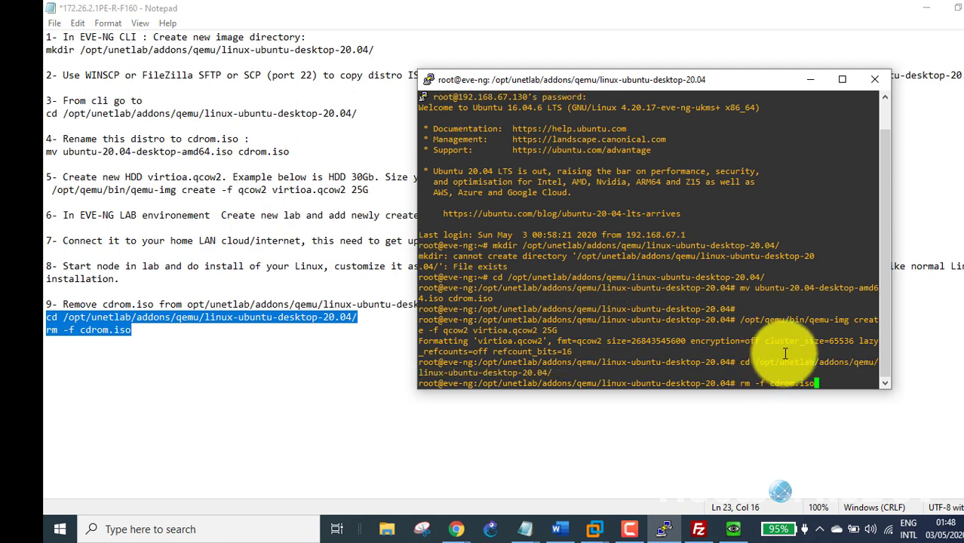
{"action": "key", "text": "Return"}
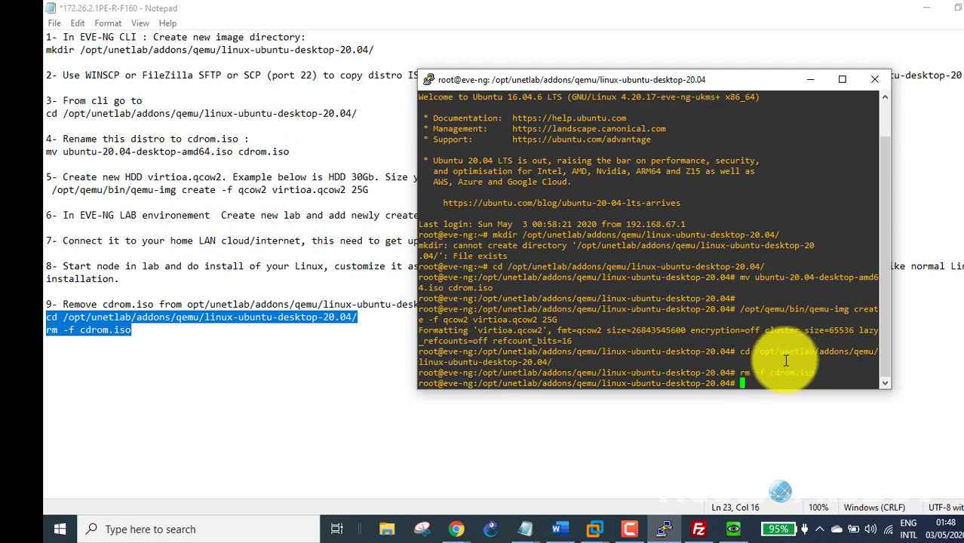
{"action": "left_click", "coordinate": [809, 79]}
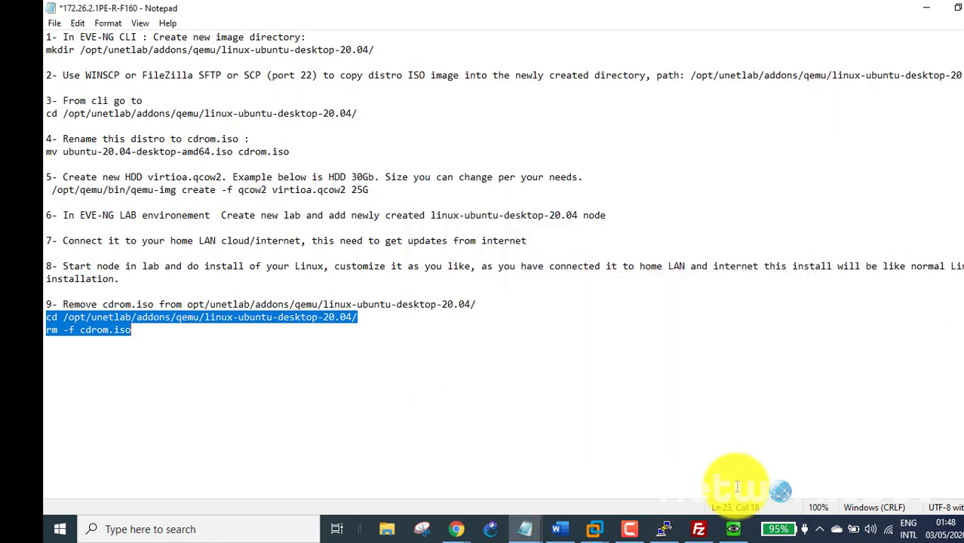
Return to the QEMU console, confirm the installation medium's removal to reboot, and bring the EVE-NG topology up behind the console
{"action": "left_click", "coordinate": [734, 527]}
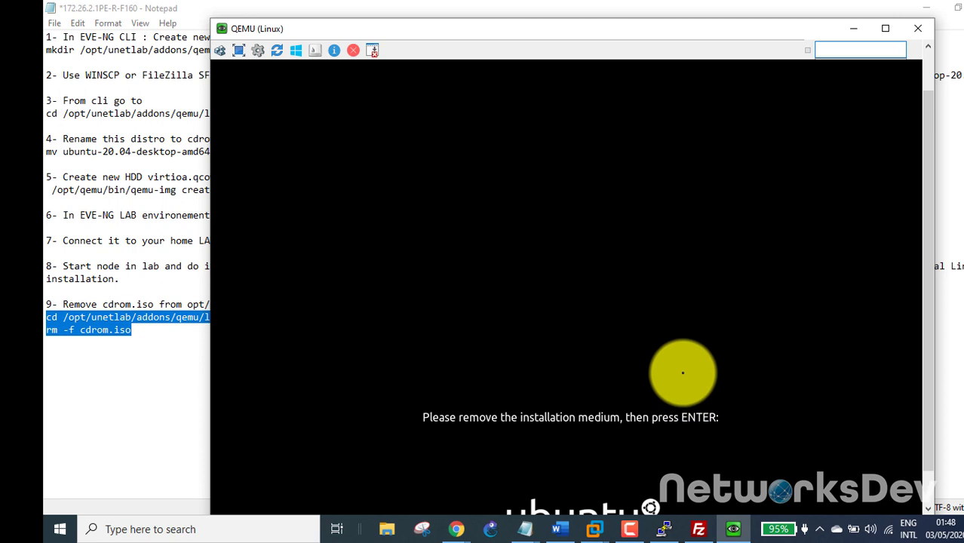
{"action": "key", "text": "Return"}
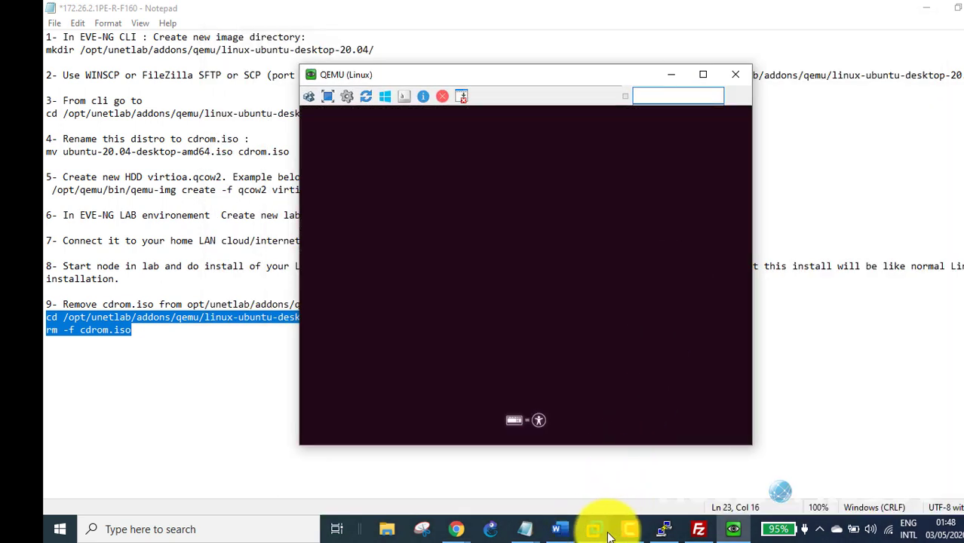
{"action": "mouse_move", "coordinate": [454, 519]}
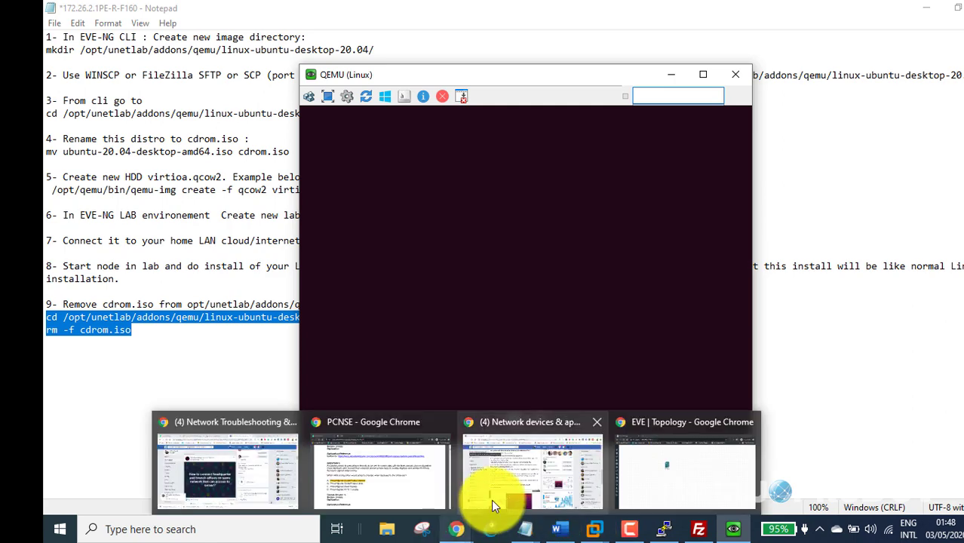
{"action": "left_click", "coordinate": [747, 486]}
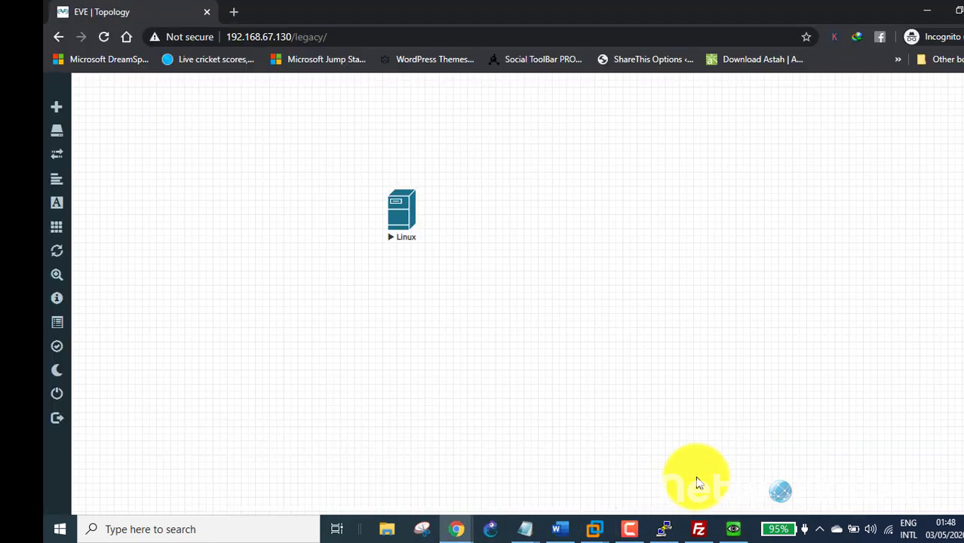
{"action": "left_click", "coordinate": [736, 526]}
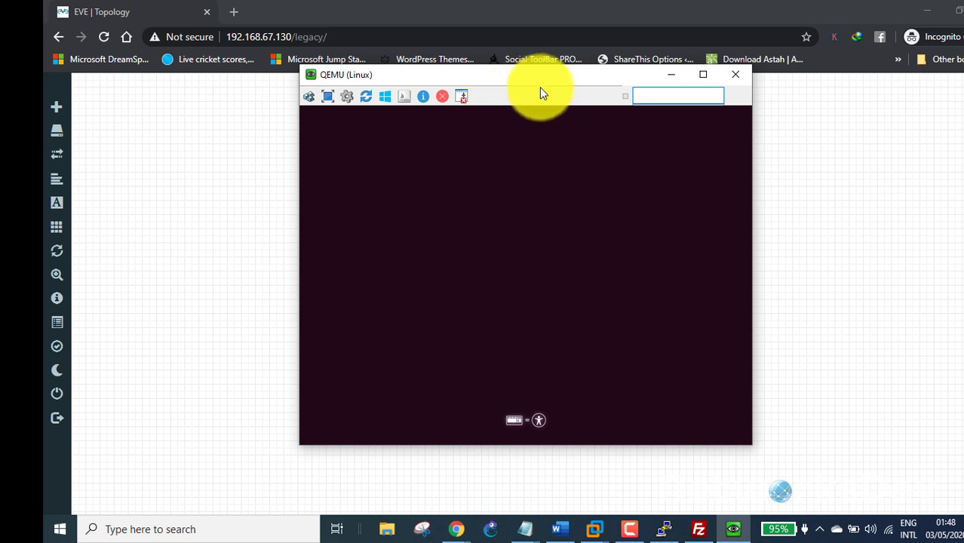
{"action": "left_click_drag", "start_coordinate": [539, 87], "coordinate": [706, 96]}
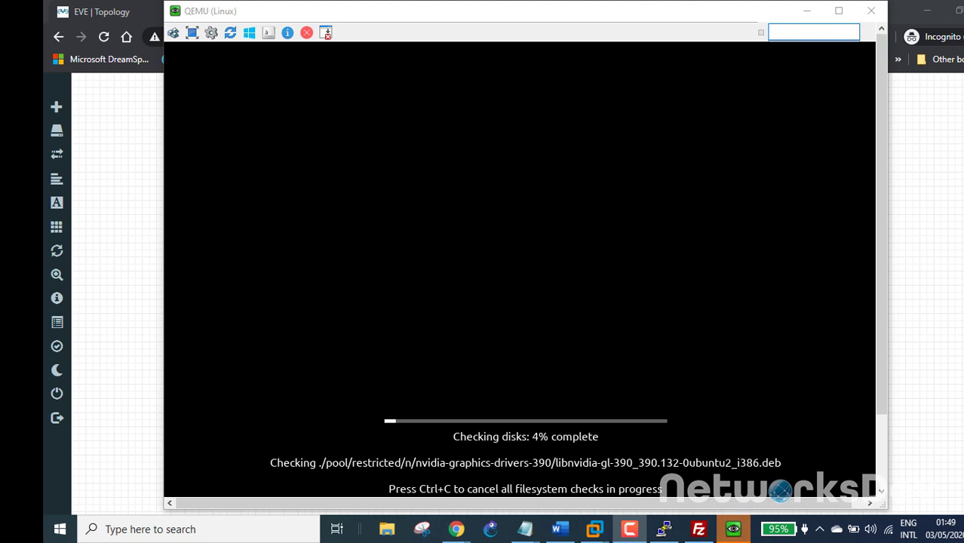
Cancel the filesystem checks running in the Linux node's console so that it continues booting
{"action": "left_click", "coordinate": [534, 264]}
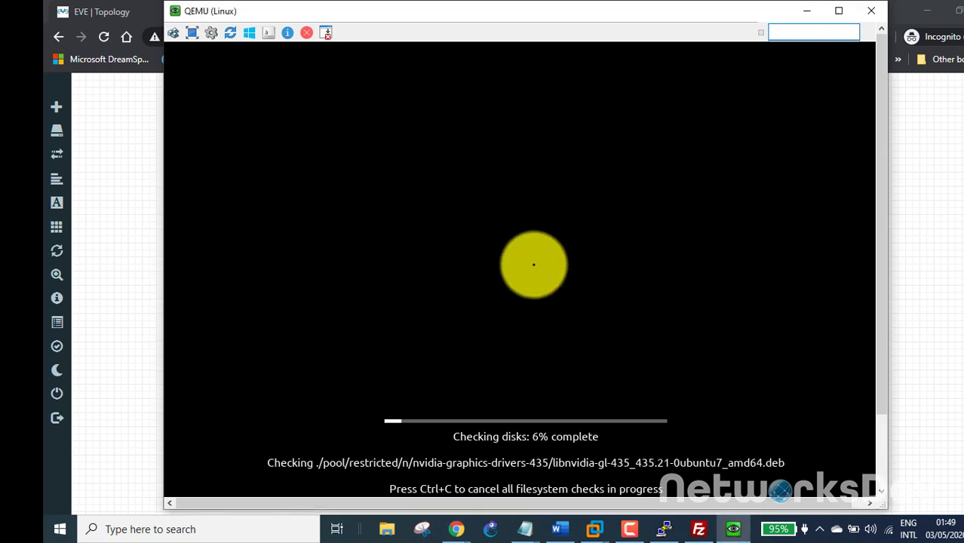
{"action": "key", "text": "ctrl+c"}
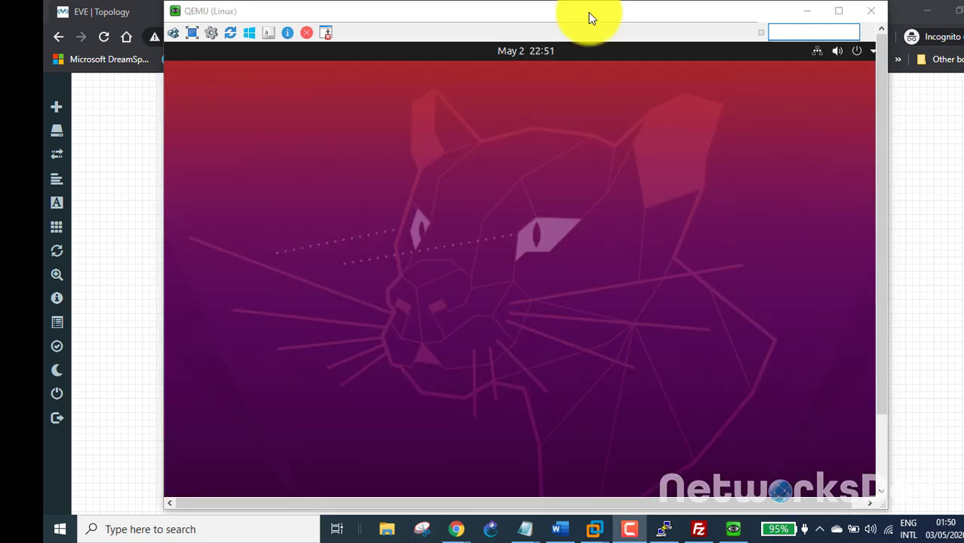
{"action": "left_click_drag", "start_coordinate": [589, 17], "coordinate": [617, 21]}
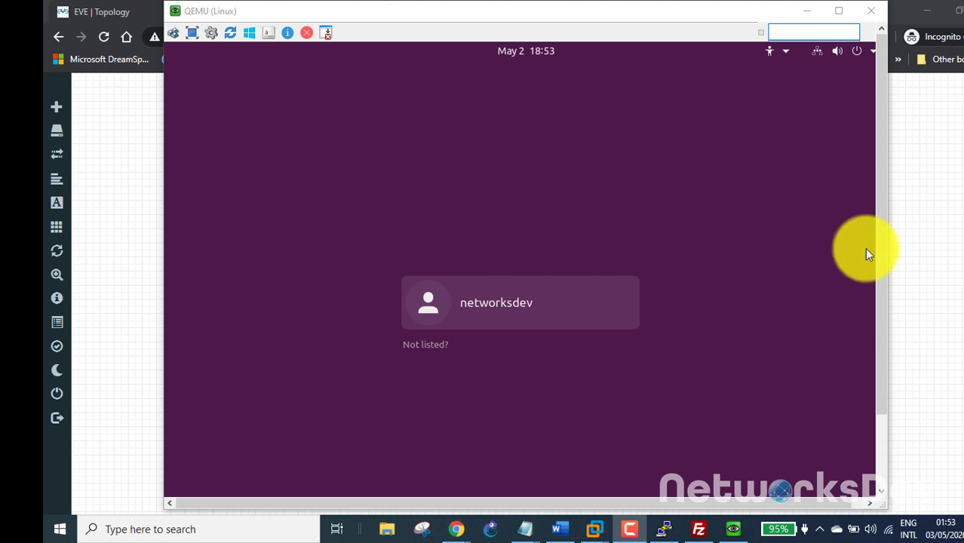
Log in to Ubuntu as networksdev with the account password
{"action": "left_click", "coordinate": [487, 306]}
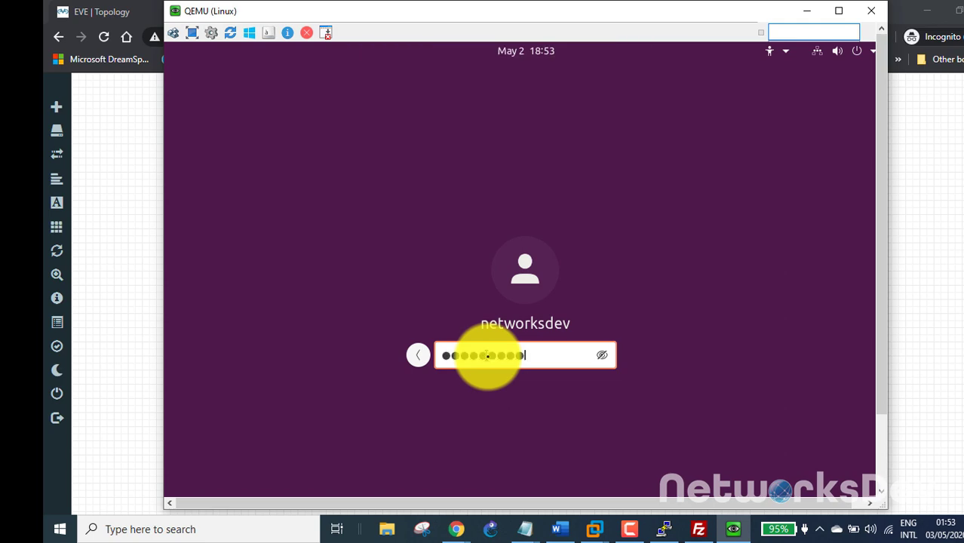
{"action": "key", "text": "Return"}
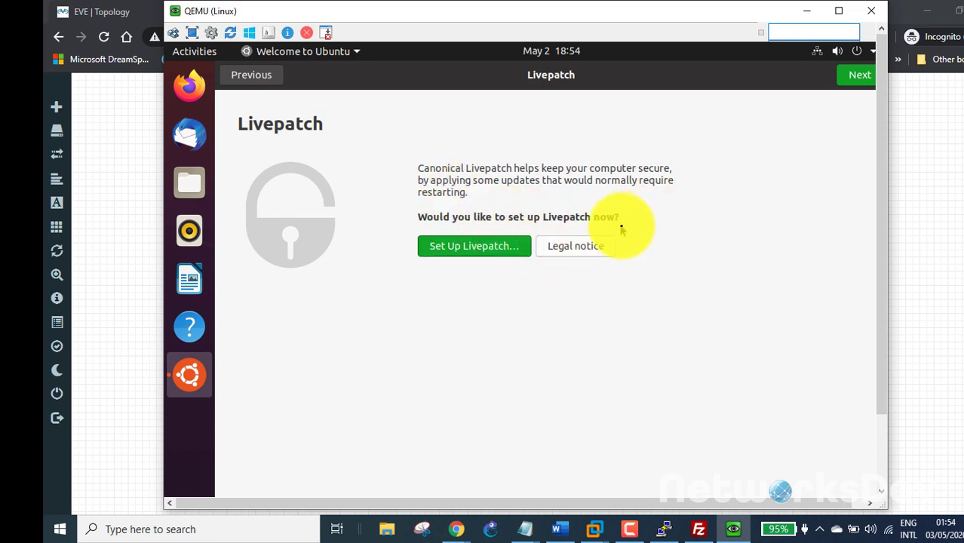
Maximize the console window and widen the Ubuntu display to fill the screen
{"action": "left_click", "coordinate": [838, 12]}
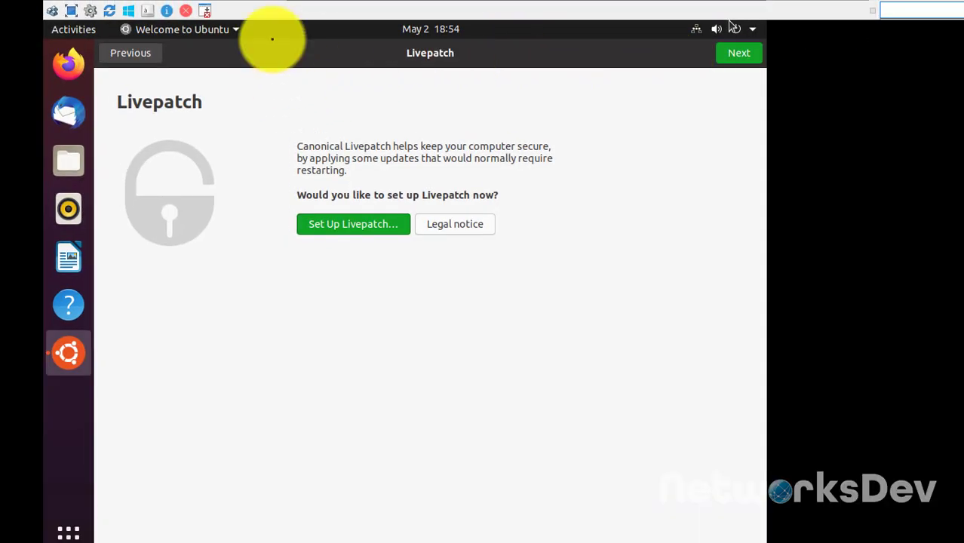
{"action": "left_click", "coordinate": [309, 6]}
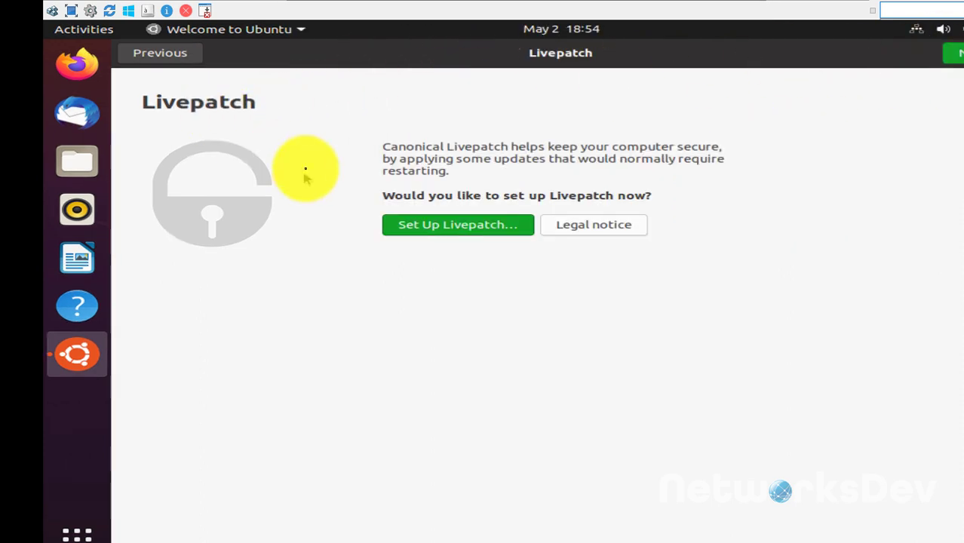
{"action": "key", "text": "super"}
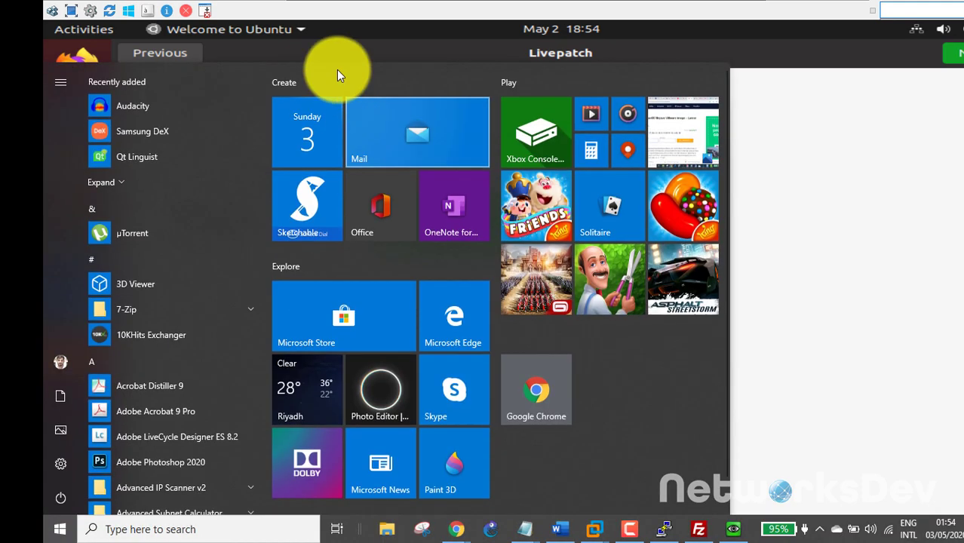
{"action": "left_click", "coordinate": [871, 183]}
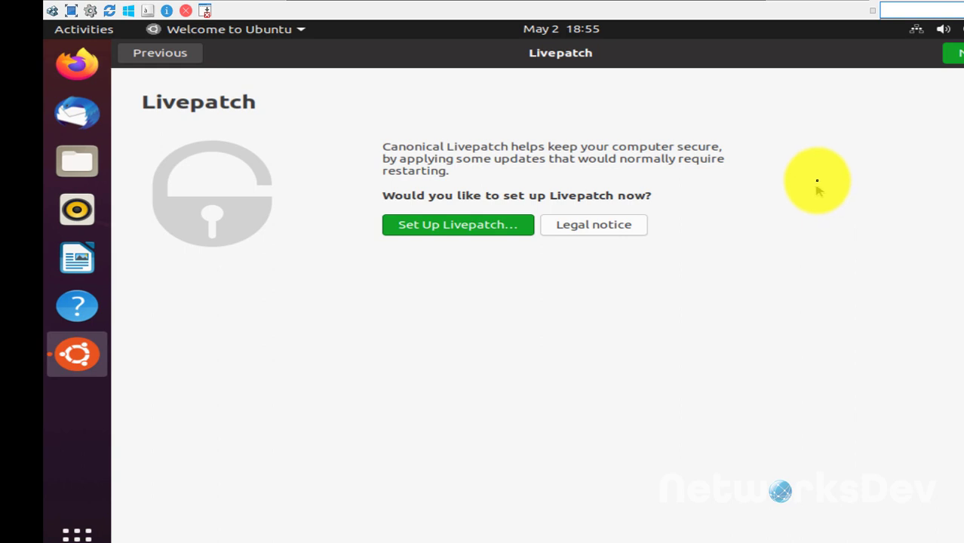
Finish the Ubuntu welcome setup without Livepatch, keeping system info reporting to Canonical on and Location Services off
{"action": "left_click", "coordinate": [606, 223]}
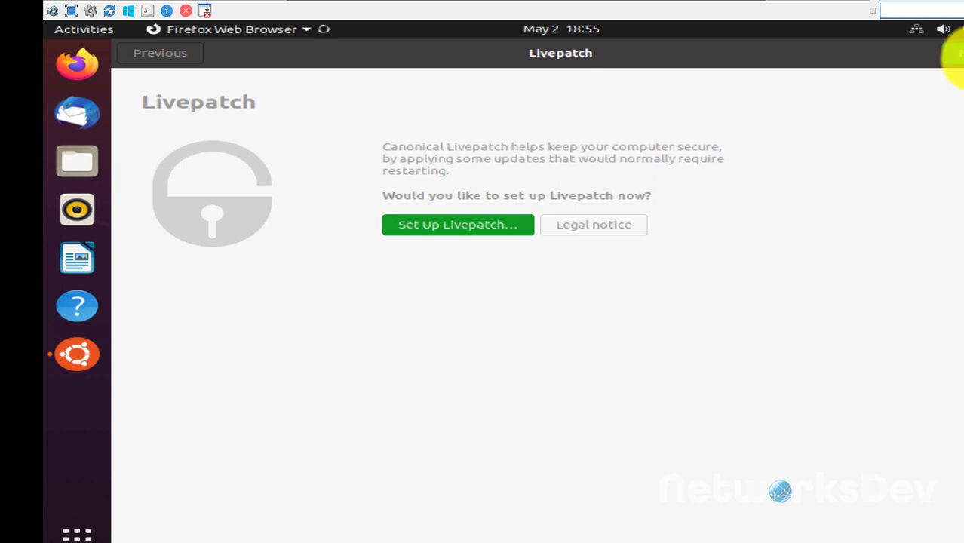
{"action": "left_click", "coordinate": [955, 54]}
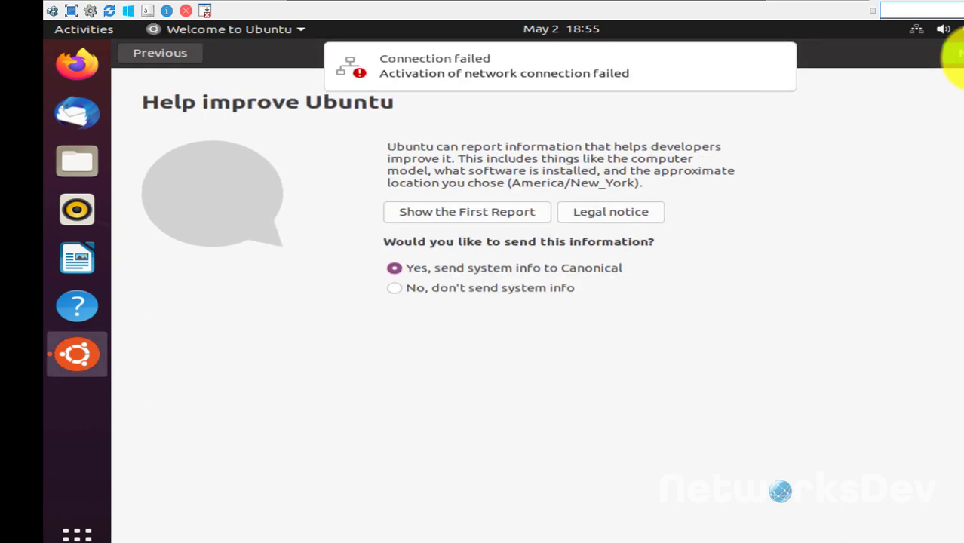
{"action": "left_click", "coordinate": [955, 54]}
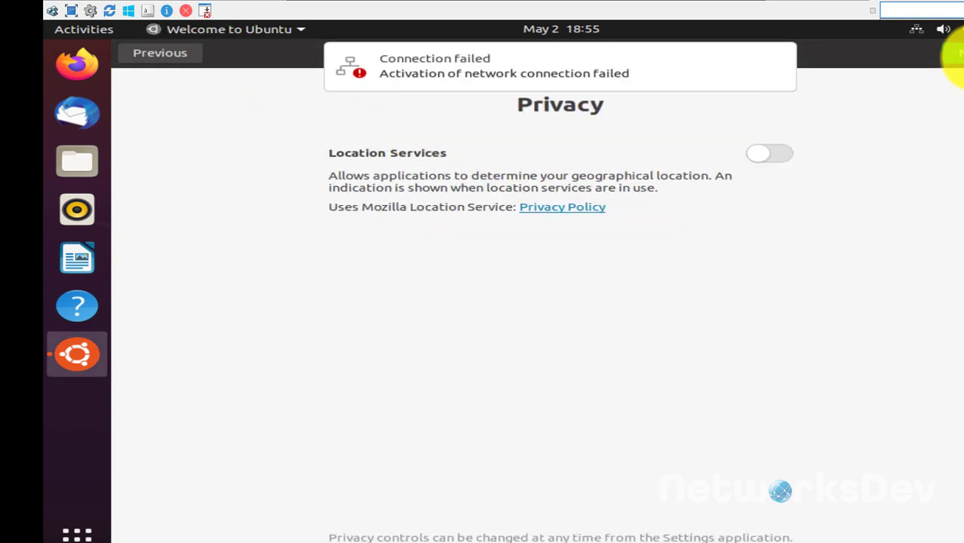
{"action": "left_click", "coordinate": [955, 54]}
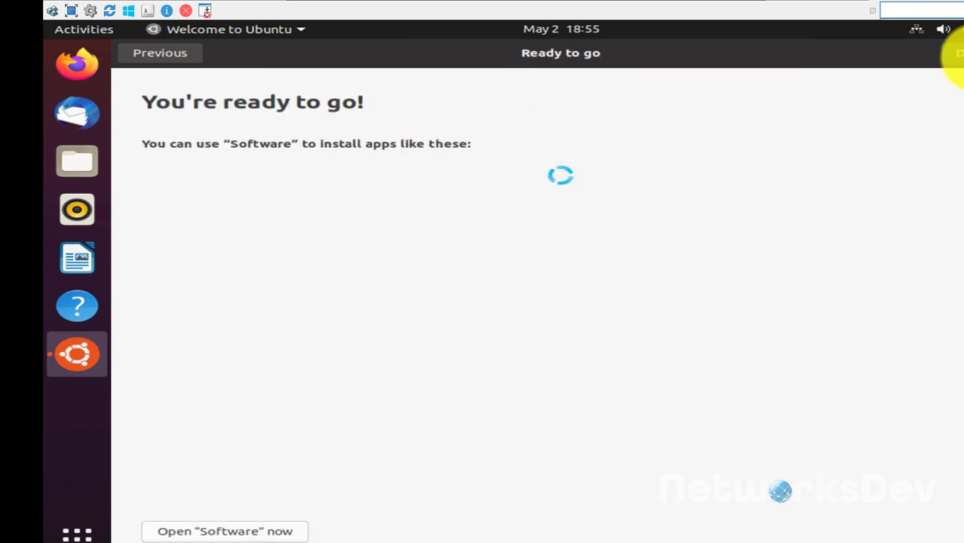
{"action": "left_click", "coordinate": [955, 54]}
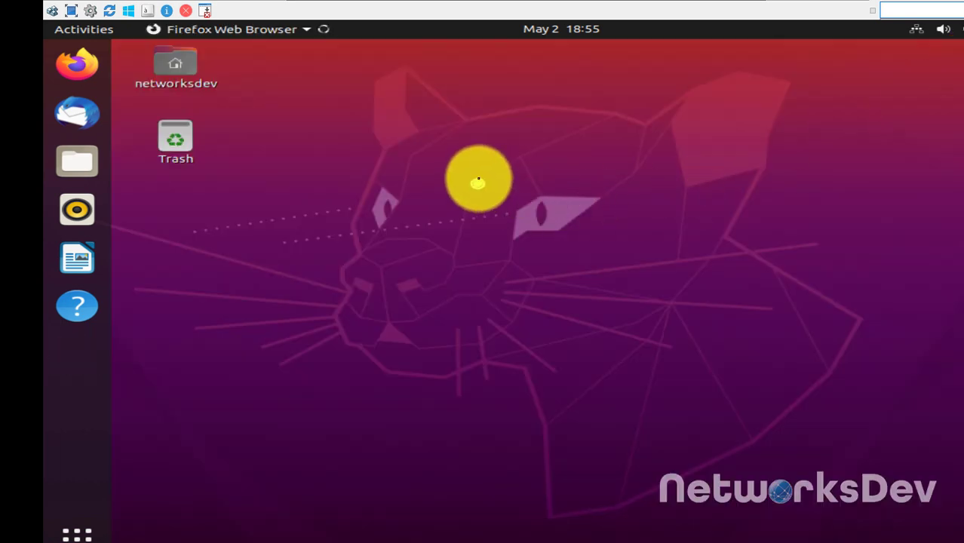
Find the Terminal application in Ubuntu by searching for "terminal" and open it
{"action": "key", "text": "super"}
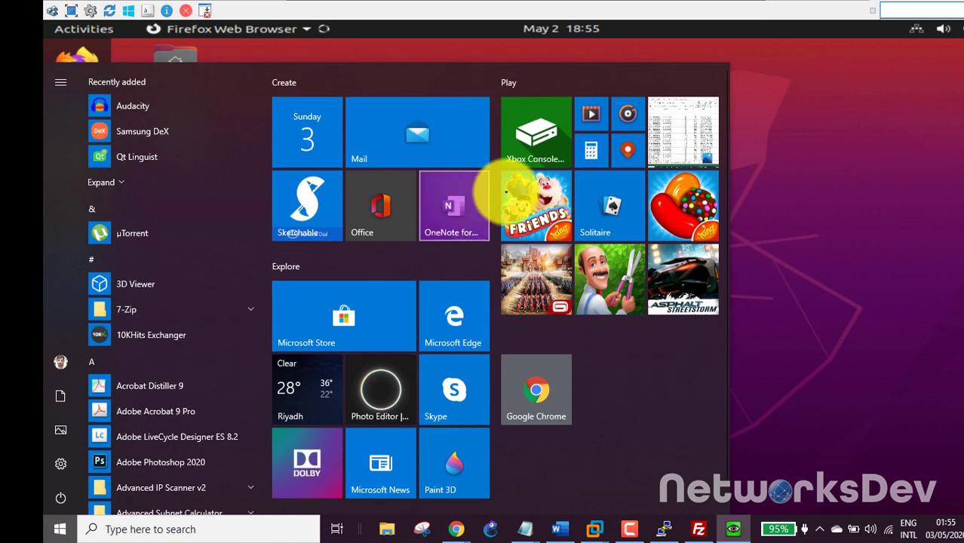
{"action": "key", "text": "super"}
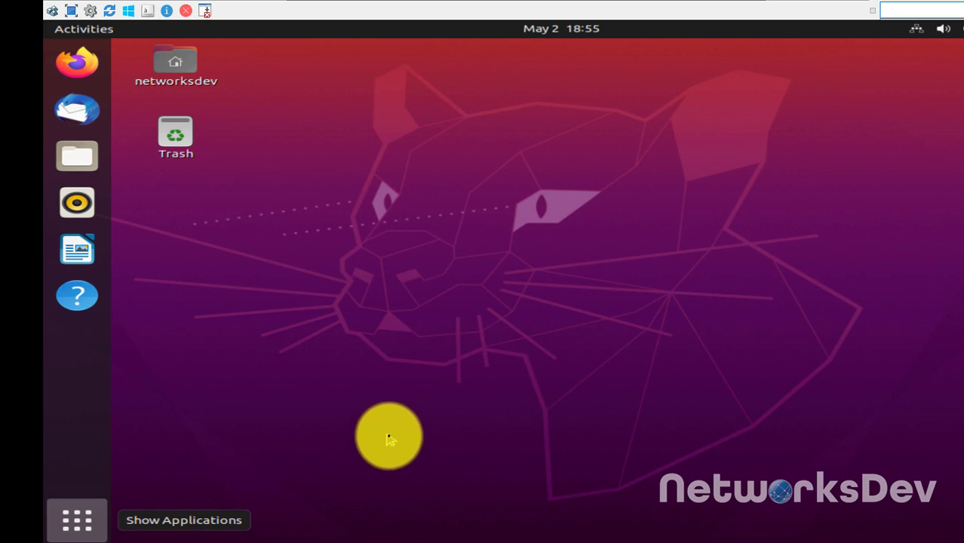
{"action": "key", "text": "super"}
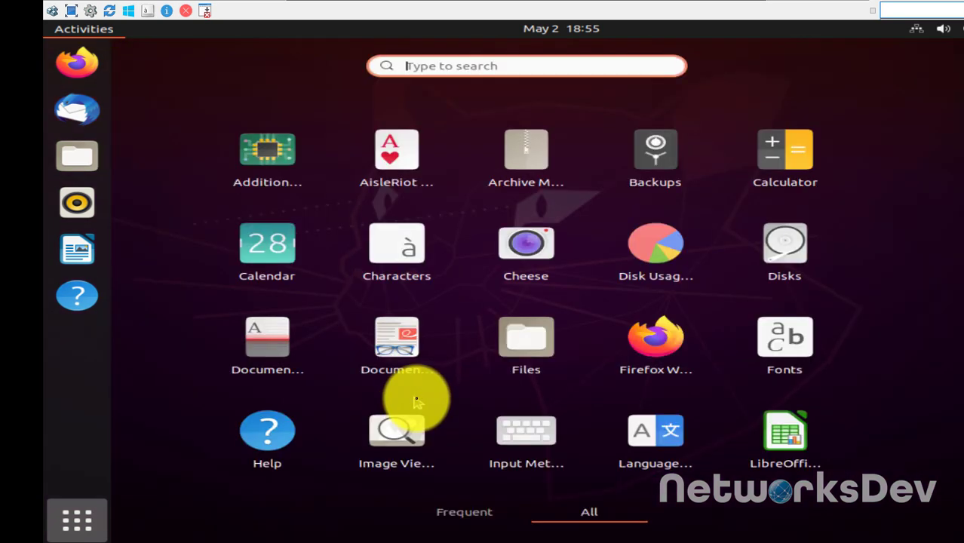
{"action": "type", "text": "terminal"}
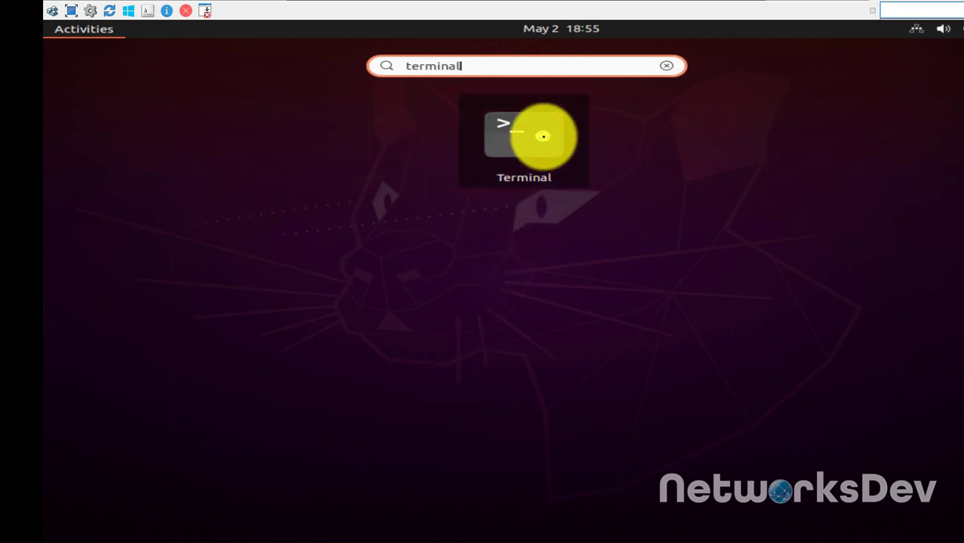
{"action": "left_click", "coordinate": [543, 138]}
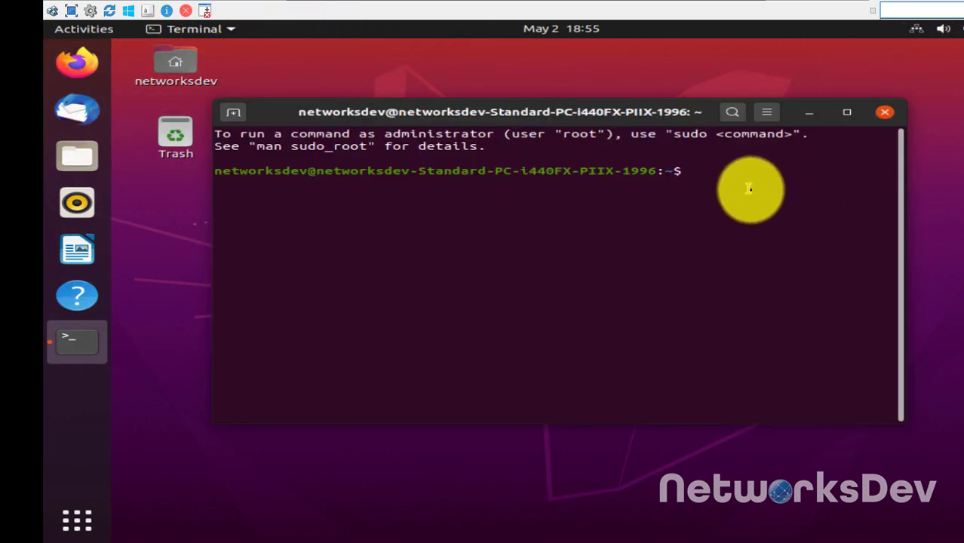
List the home folder's contents in the terminal with ls and then in detail with ll
{"action": "key", "text": "Return"}
{"action": "key", "text": "Return"}
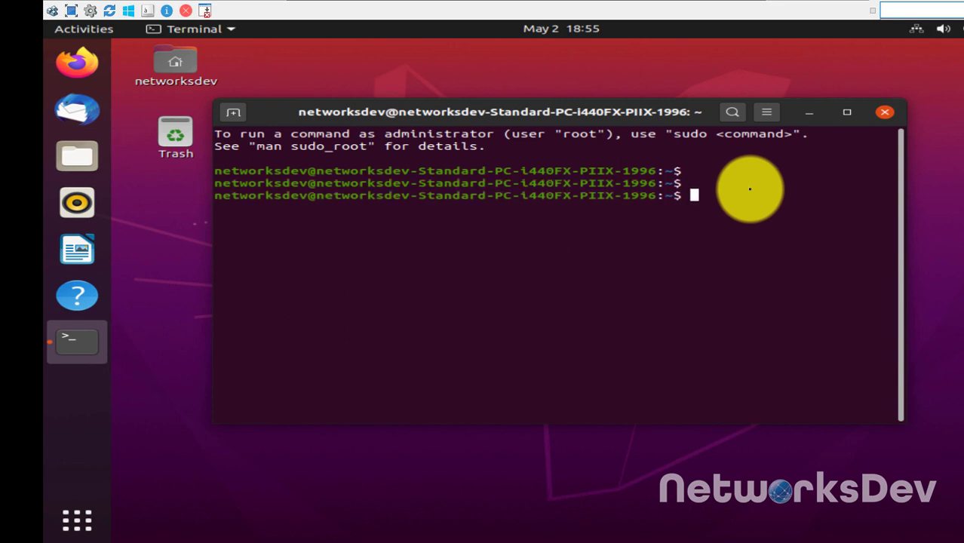
{"action": "type", "text": "ls"}
{"action": "key", "text": "Return"}
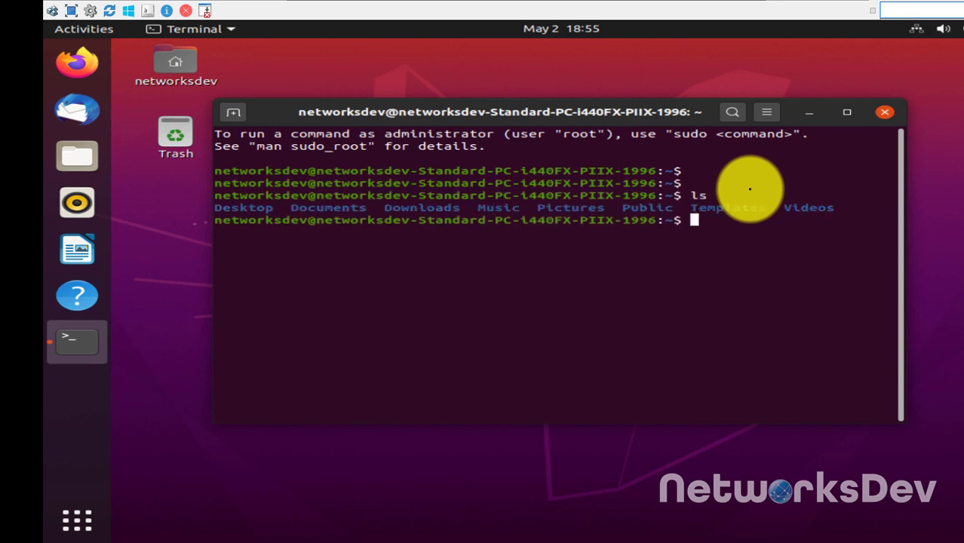
{"action": "type", "text": "ll"}
{"action": "key", "text": "Return"}
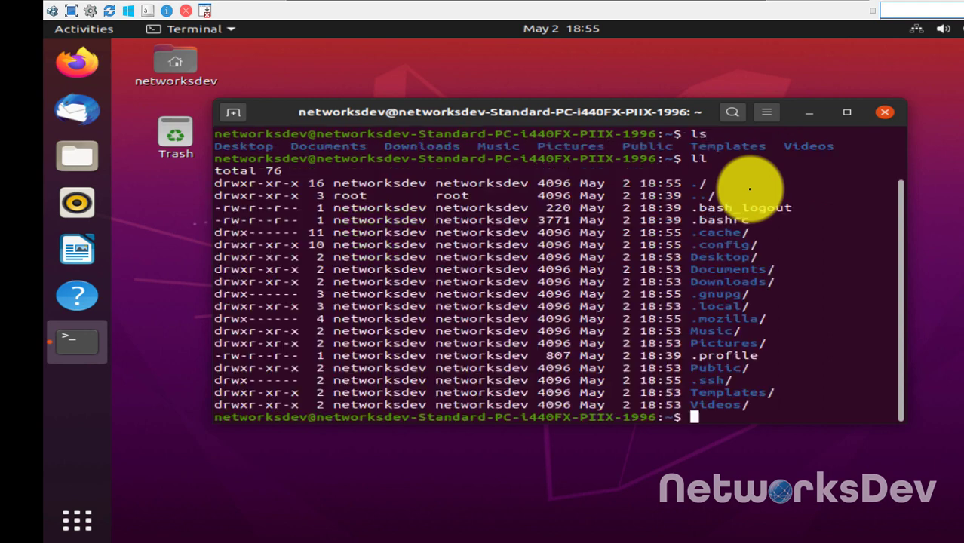
{"action": "key", "text": "Return"}
{"action": "key", "text": "Return"}
{"action": "key", "text": "Return"}
{"action": "key", "text": "Return"}
Power off the Ubuntu system from within its desktop
{"action": "left_click", "coordinate": [943, 28]}
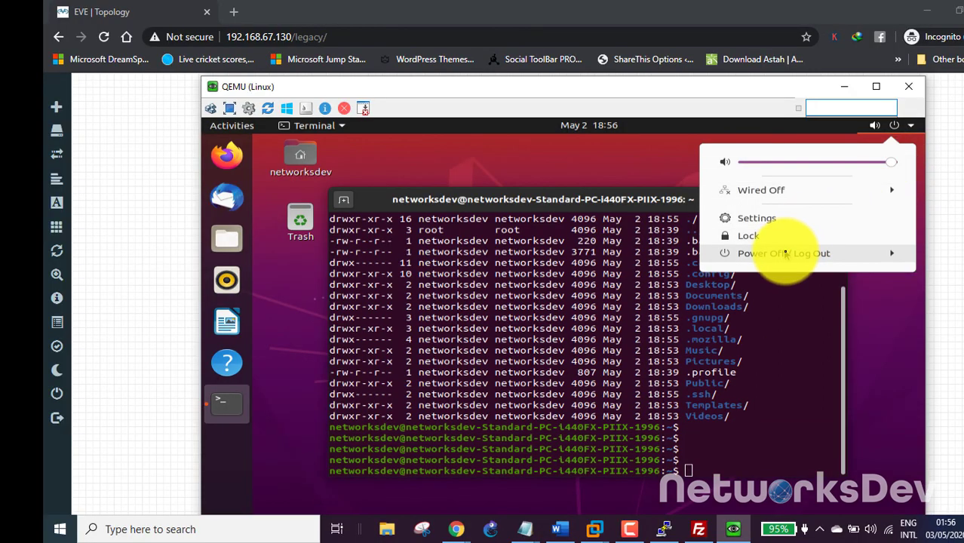
{"action": "left_click", "coordinate": [784, 254]}
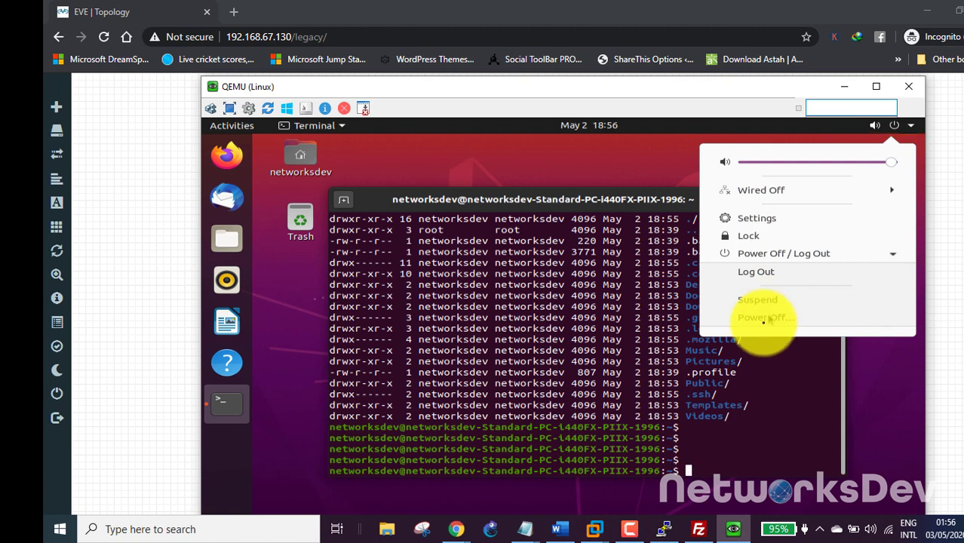
{"action": "left_click", "coordinate": [765, 317]}
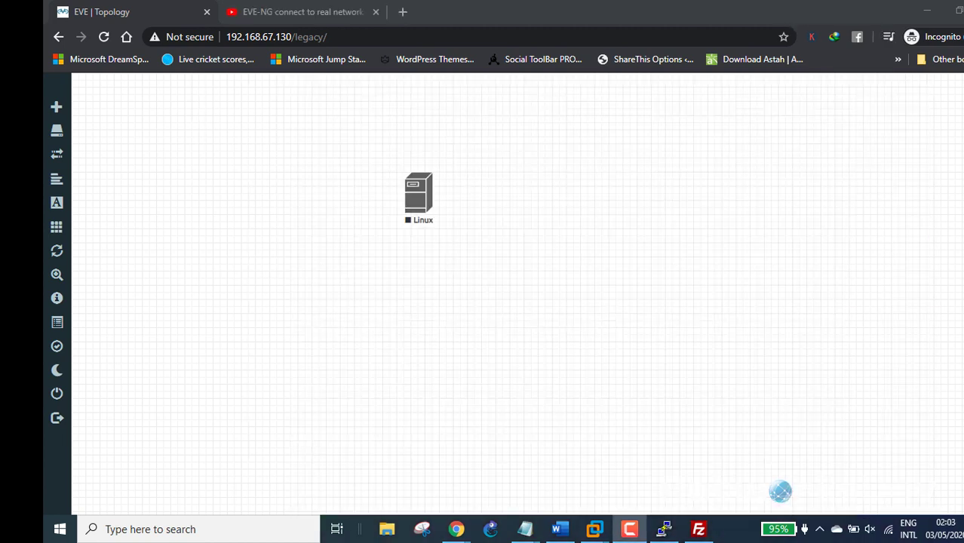
Add one network named Net of type Management(Cloud0) to the topology, to the left of the Linux node
{"action": "right_click", "coordinate": [229, 198]}
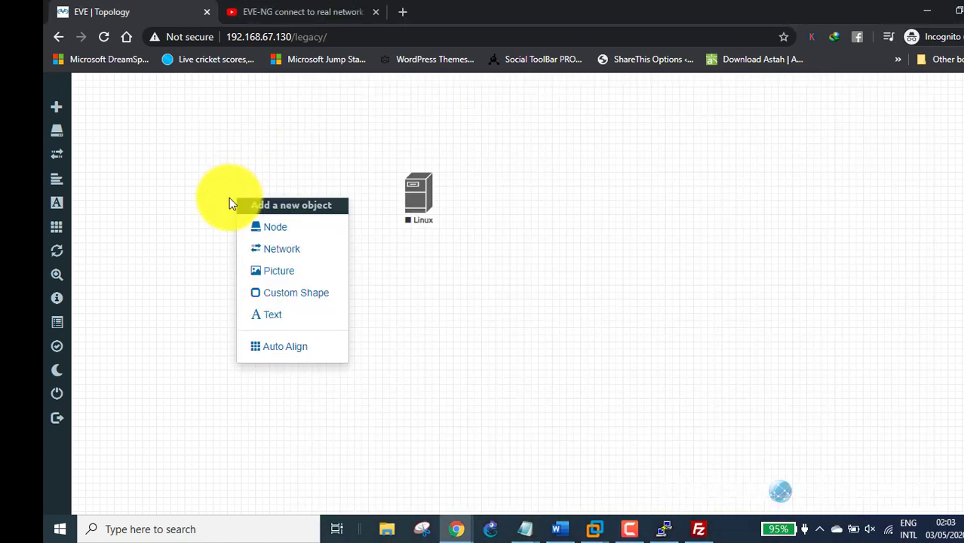
{"action": "left_click", "coordinate": [255, 246]}
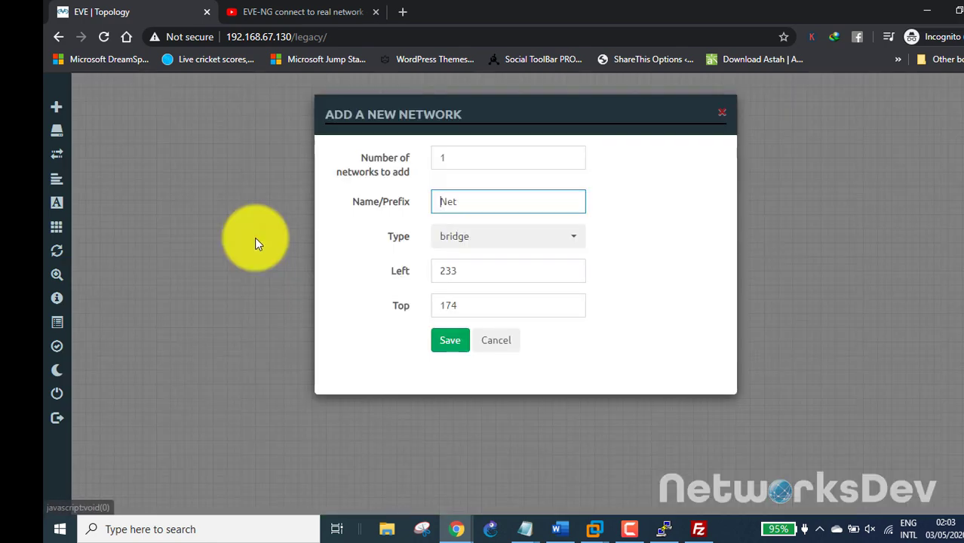
{"action": "left_click", "coordinate": [482, 237]}
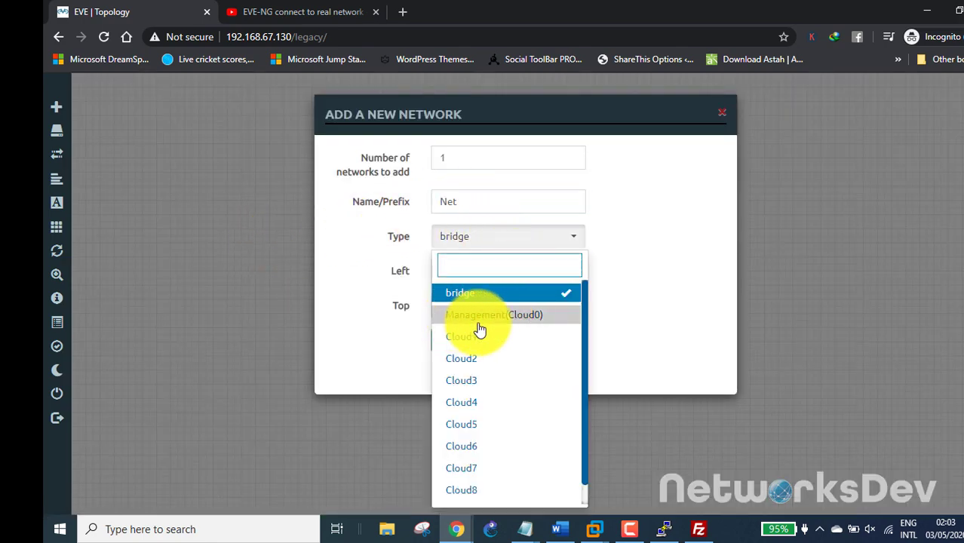
{"action": "left_click", "coordinate": [475, 317]}
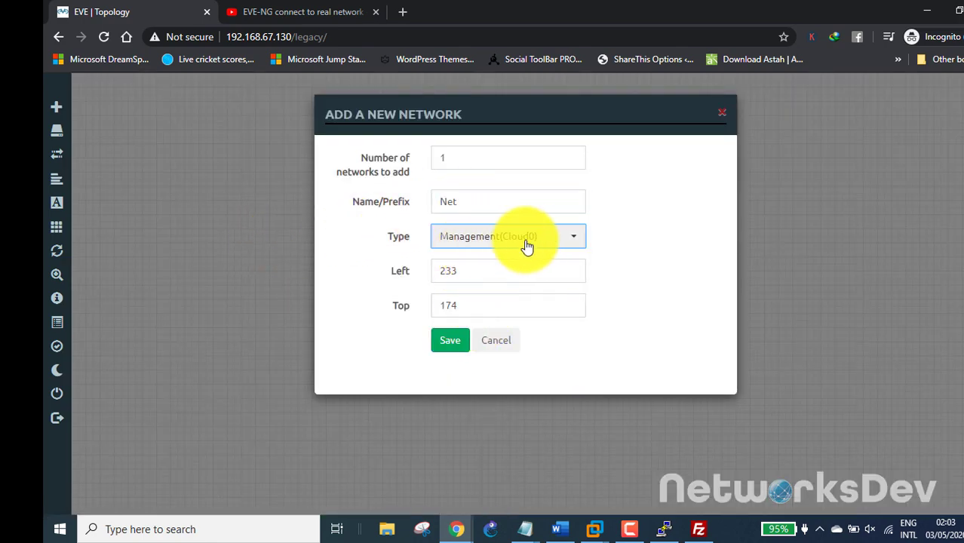
{"action": "left_click", "coordinate": [450, 345]}
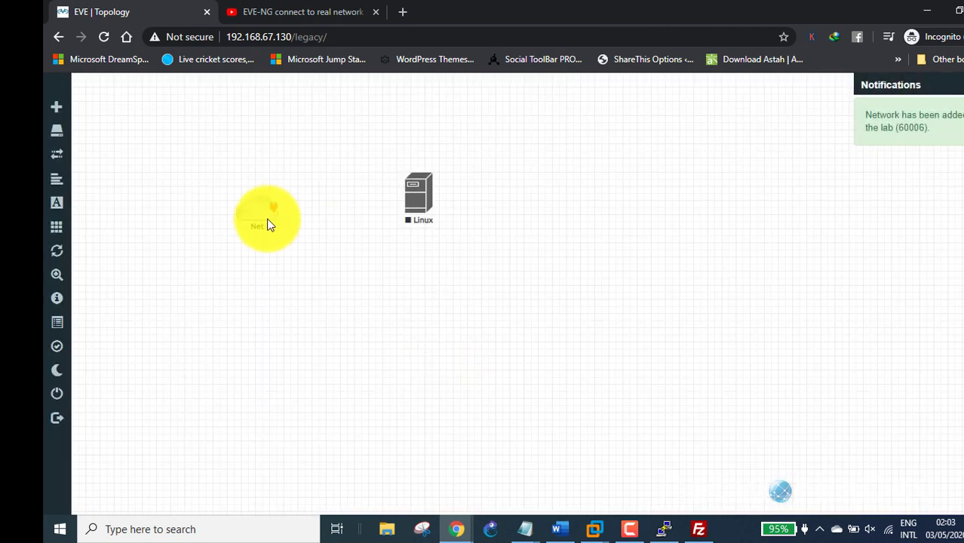
Connect the Net cloud to the Linux node's e0 interface and move the node slightly farther from the cloud
{"action": "mouse_move", "coordinate": [279, 214]}
{"action": "left_click_drag", "start_coordinate": [282, 195], "coordinate": [409, 200]}
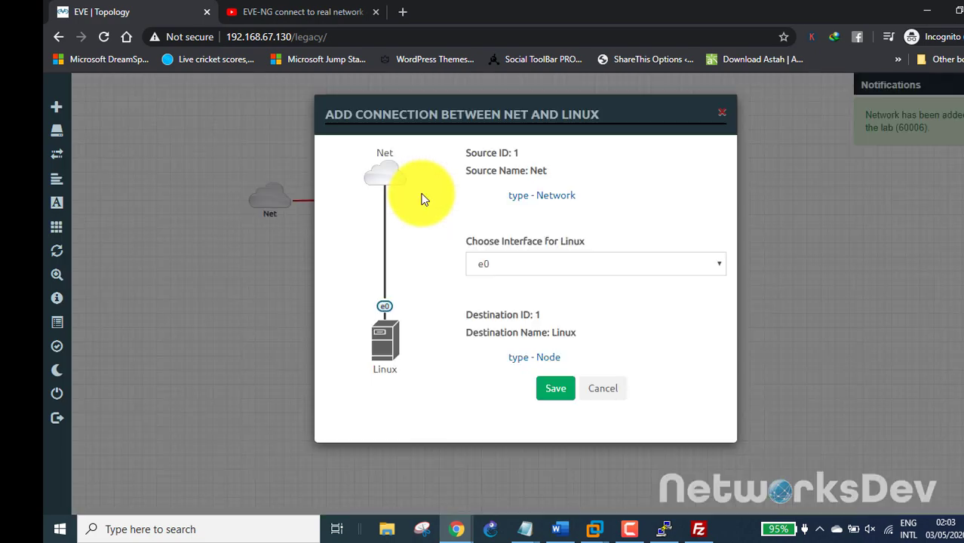
{"action": "left_click", "coordinate": [555, 389]}
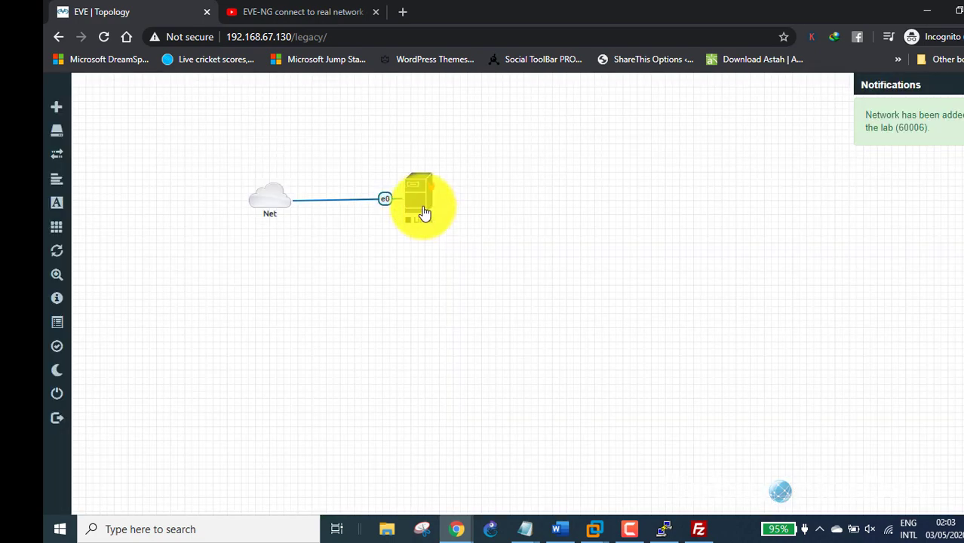
{"action": "left_click_drag", "start_coordinate": [424, 213], "coordinate": [453, 202]}
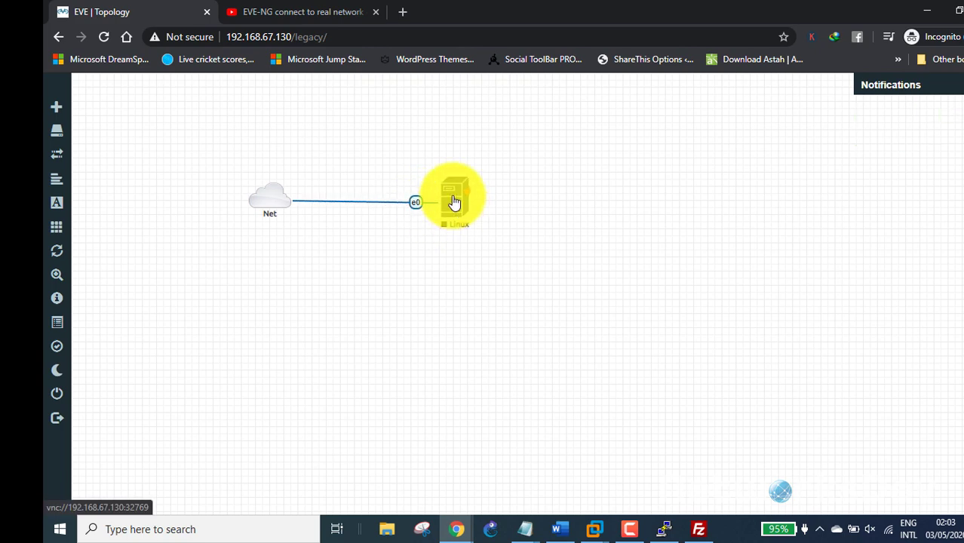
Start the Linux node and open its console with ultravnc_wrapper
{"action": "right_click", "coordinate": [453, 202]}
{"action": "left_click", "coordinate": [474, 224]}
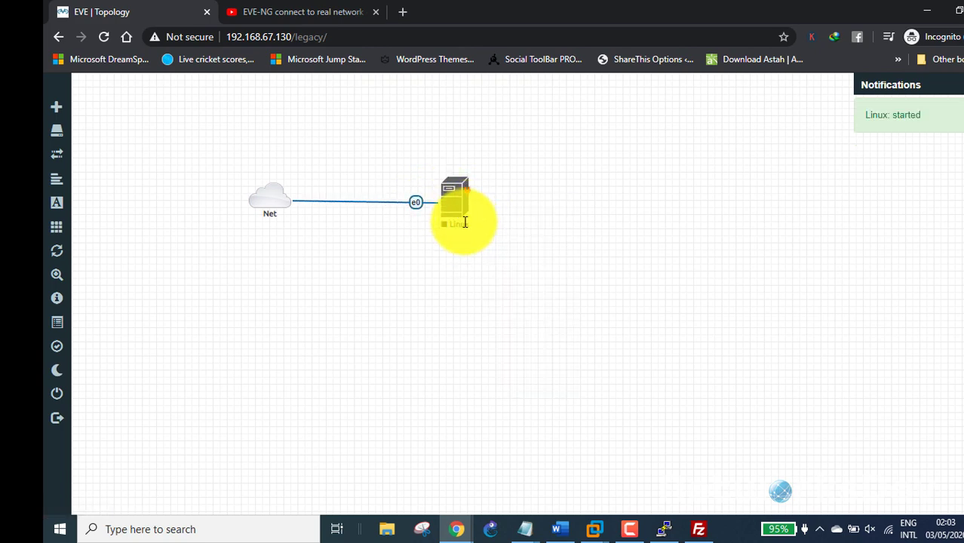
{"action": "right_click", "coordinate": [459, 205]}
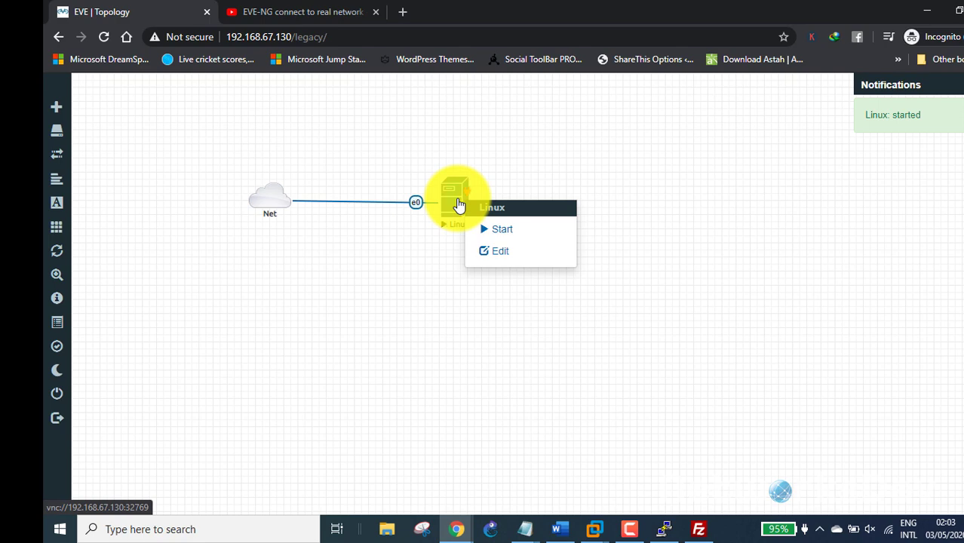
{"action": "left_click", "coordinate": [498, 230]}
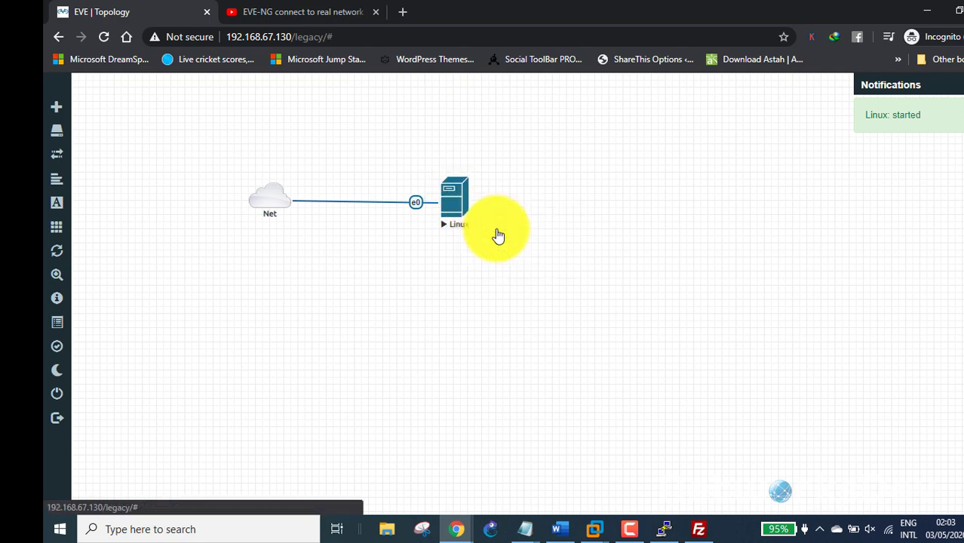
{"action": "left_click", "coordinate": [451, 198]}
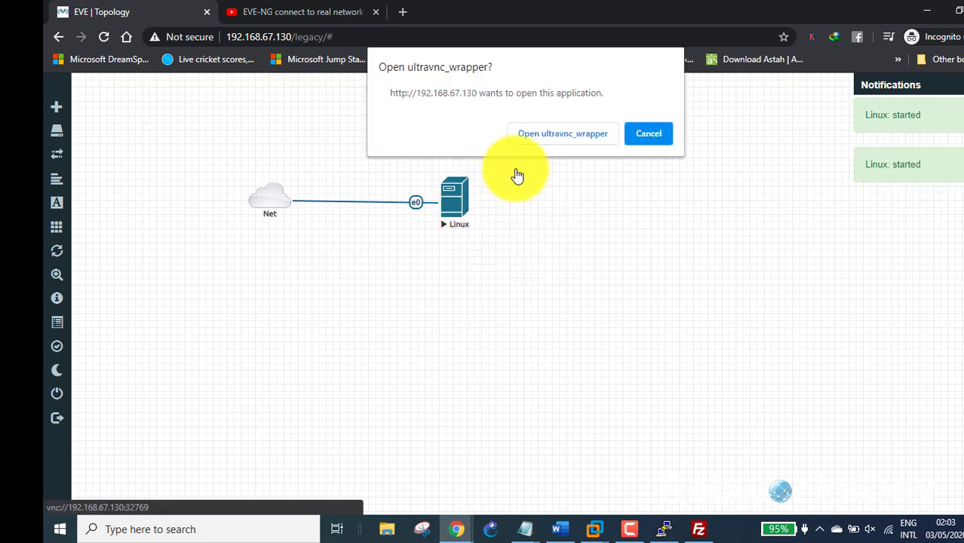
{"action": "left_click", "coordinate": [559, 136]}
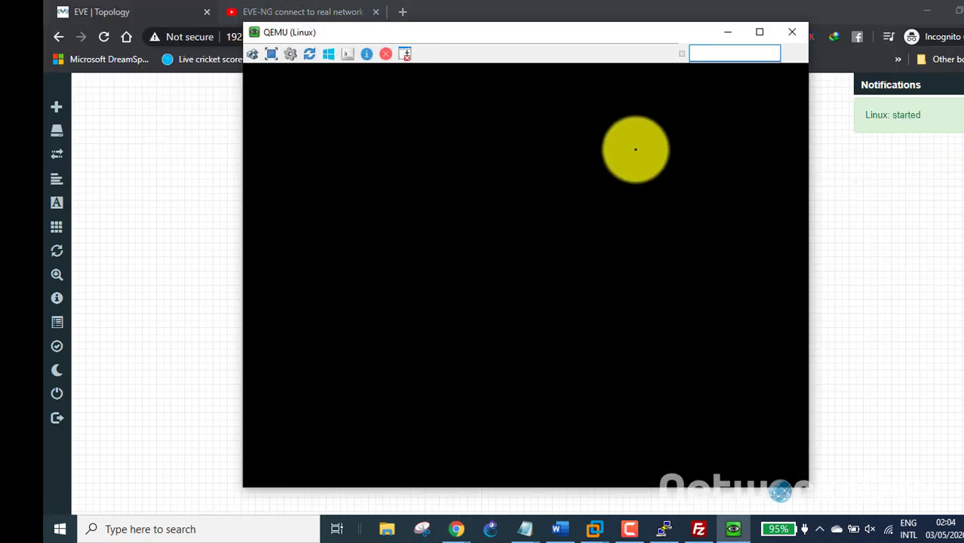
Arrange the Net cloud and Linux node side by side next to the console window, and widen the console
{"action": "left_click_drag", "start_coordinate": [512, 32], "coordinate": [694, 50]}
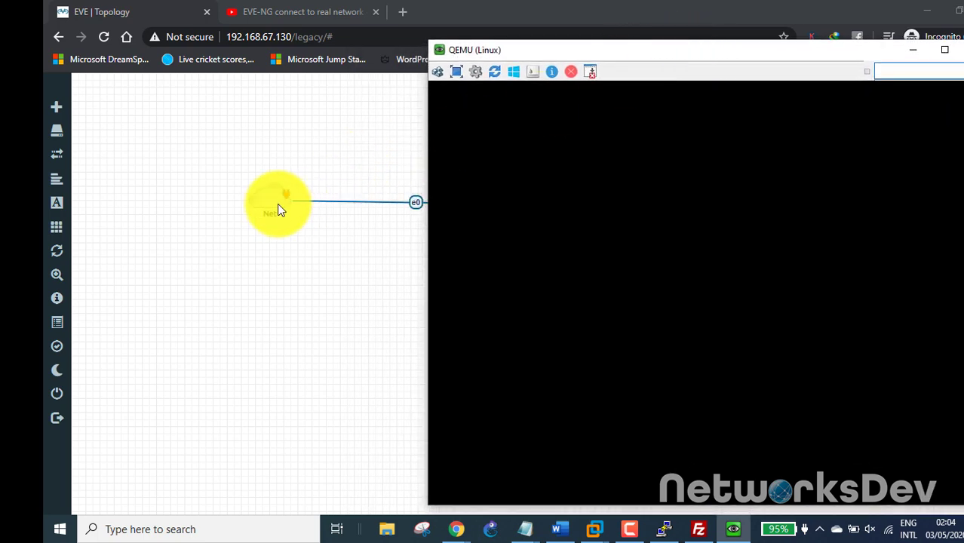
{"action": "left_click_drag", "start_coordinate": [276, 210], "coordinate": [220, 208]}
{"action": "left_click_drag", "start_coordinate": [456, 202], "coordinate": [349, 202]}
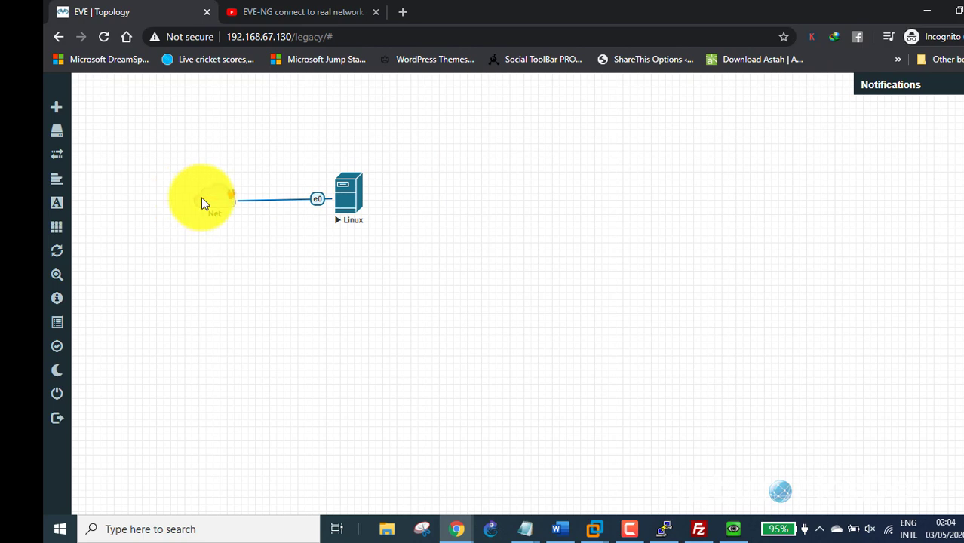
{"action": "left_click_drag", "start_coordinate": [201, 198], "coordinate": [161, 196]}
{"action": "left_click_drag", "start_coordinate": [348, 199], "coordinate": [325, 205]}
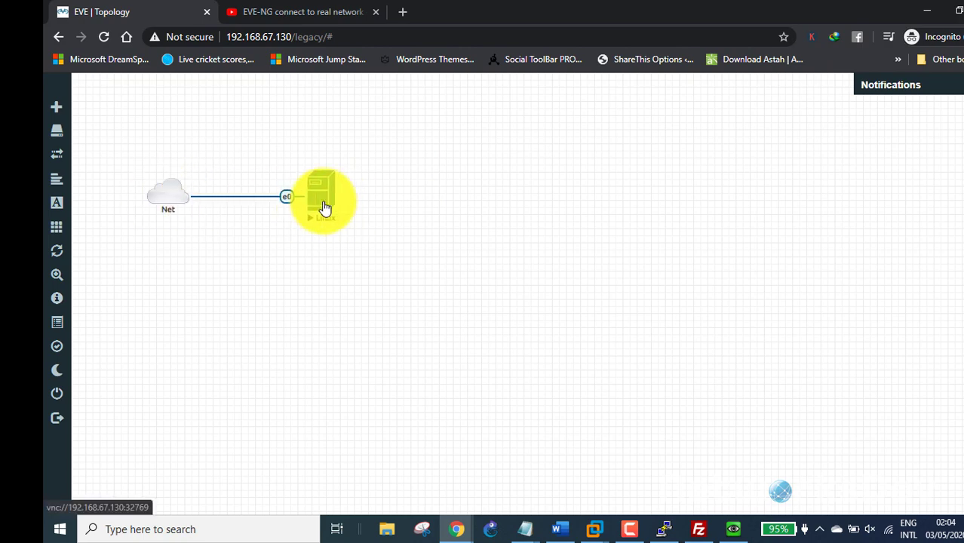
{"action": "left_click", "coordinate": [732, 528]}
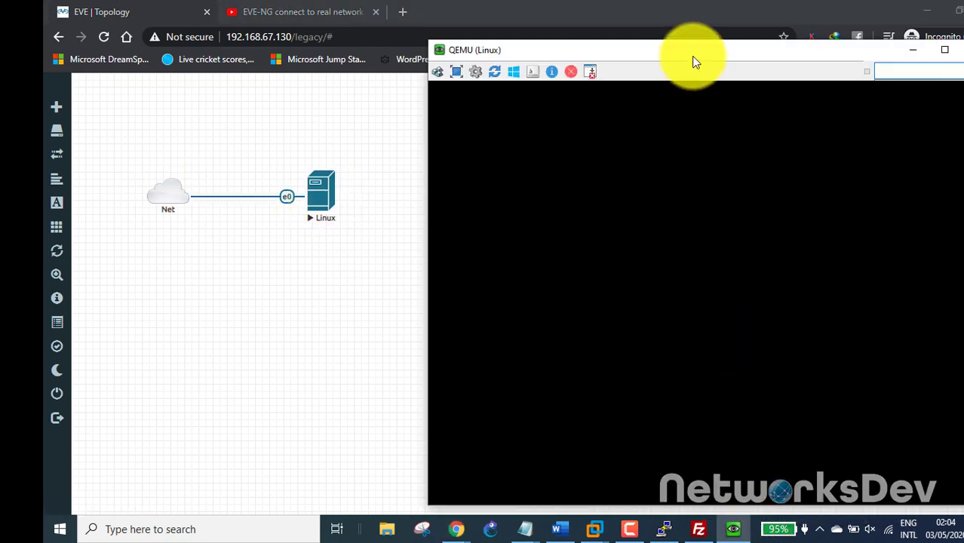
{"action": "left_click_drag", "start_coordinate": [692, 56], "coordinate": [632, 70]}
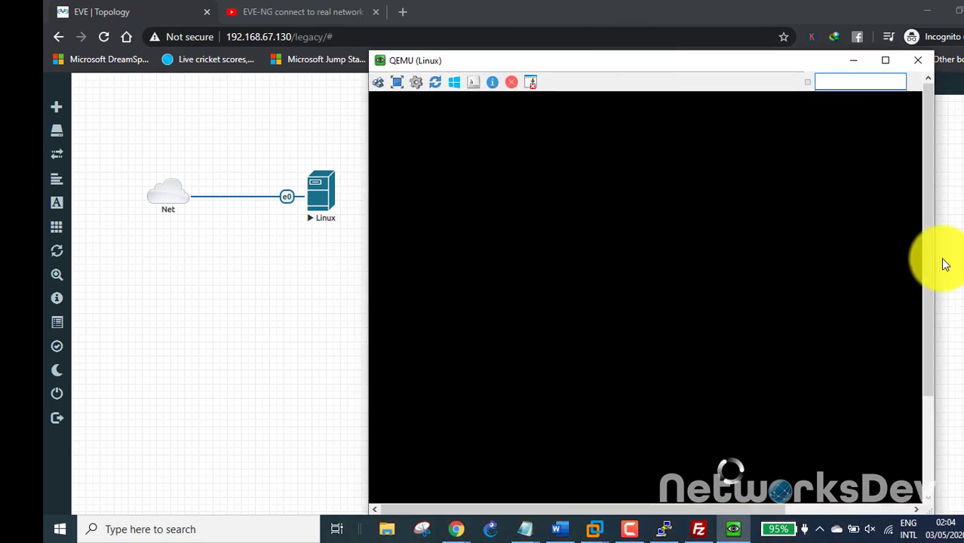
{"action": "left_click_drag", "start_coordinate": [933, 254], "coordinate": [963, 261]}
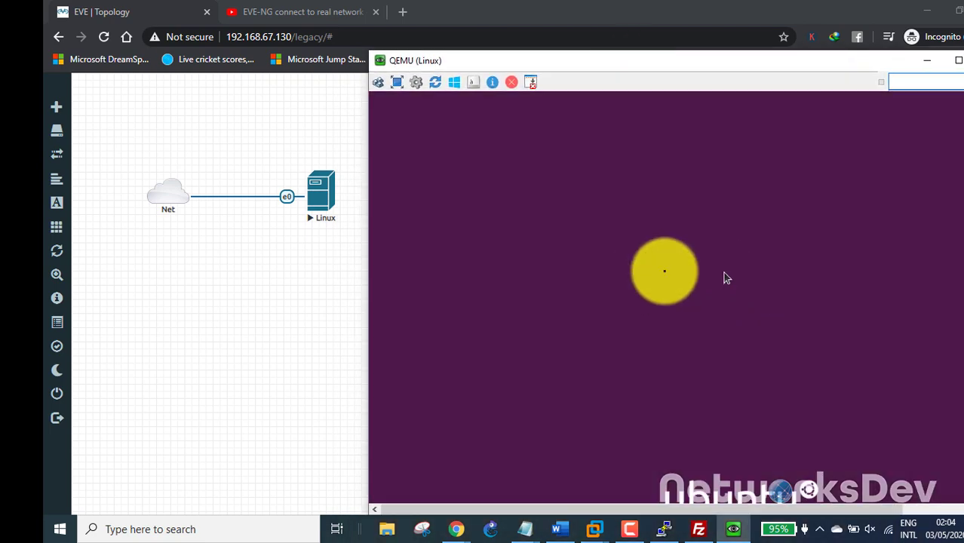
Log in to Ubuntu with the account password and maximize the console window
{"action": "left_click", "coordinate": [723, 273]}
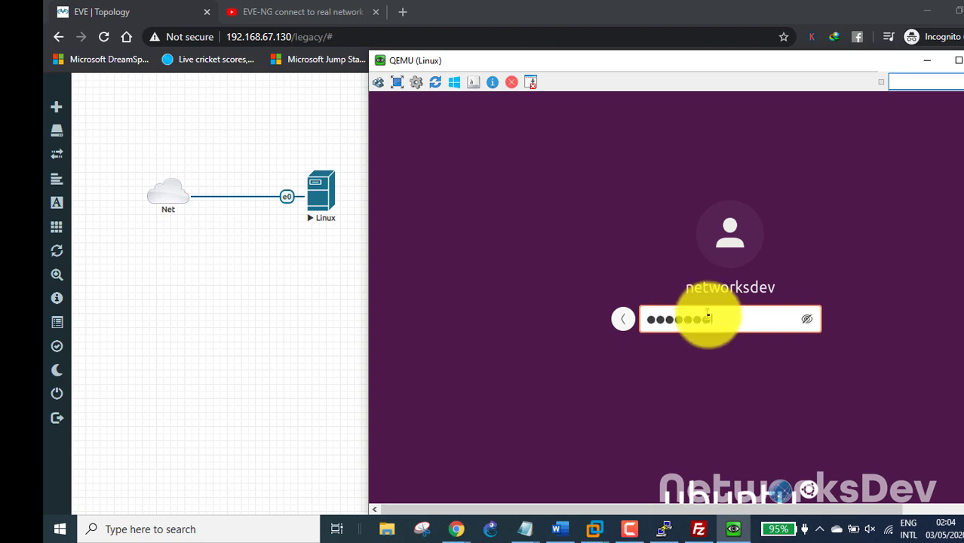
{"action": "key", "text": "Return"}
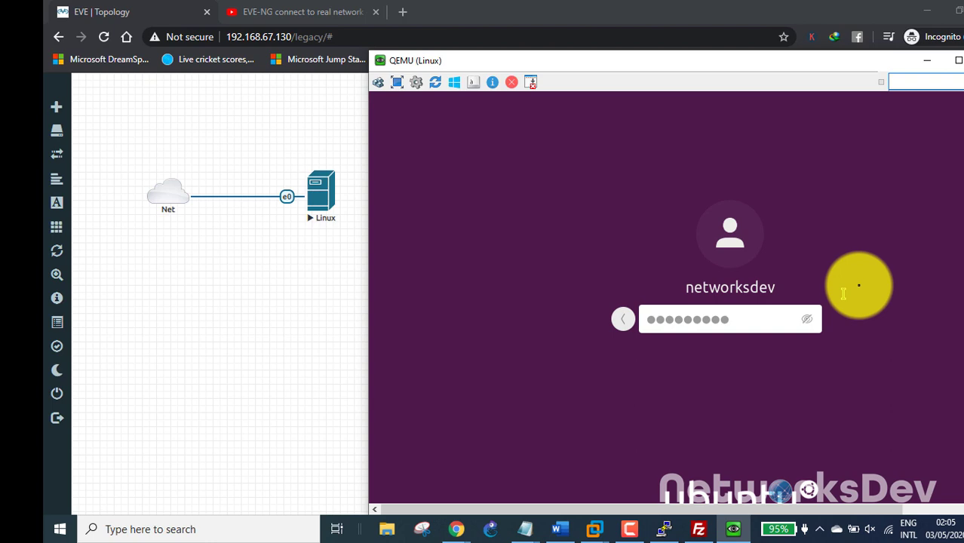
{"action": "key", "text": "Return"}
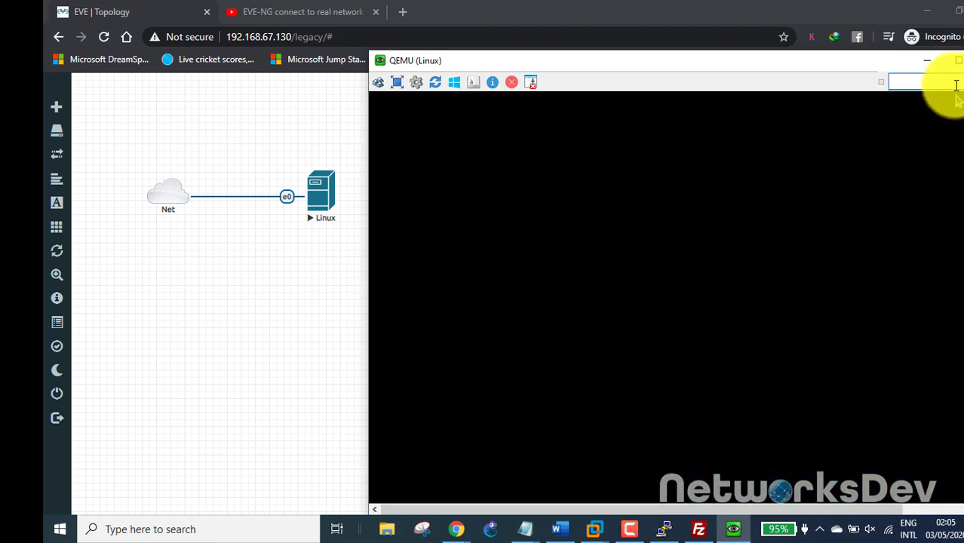
{"action": "left_click", "coordinate": [957, 60]}
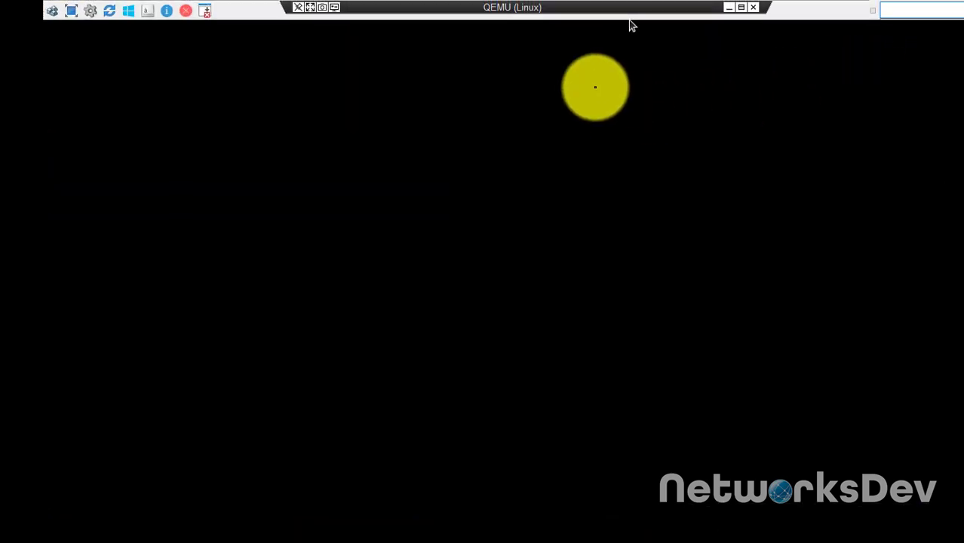
{"action": "mouse_move", "coordinate": [354, 12]}
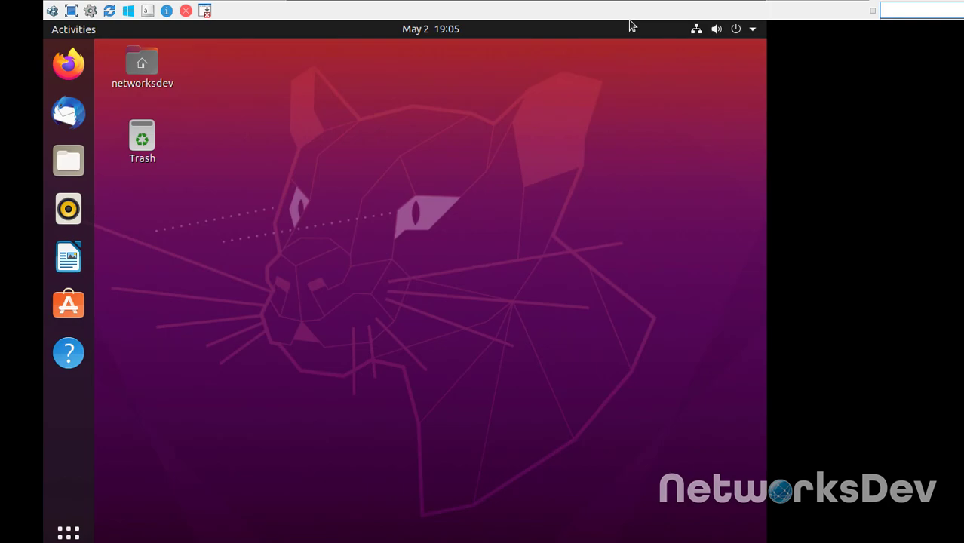
Stretch the console display to fit its window and check the IPv4 address in Ubuntu's wired connection details
{"action": "mouse_move", "coordinate": [430, 14]}
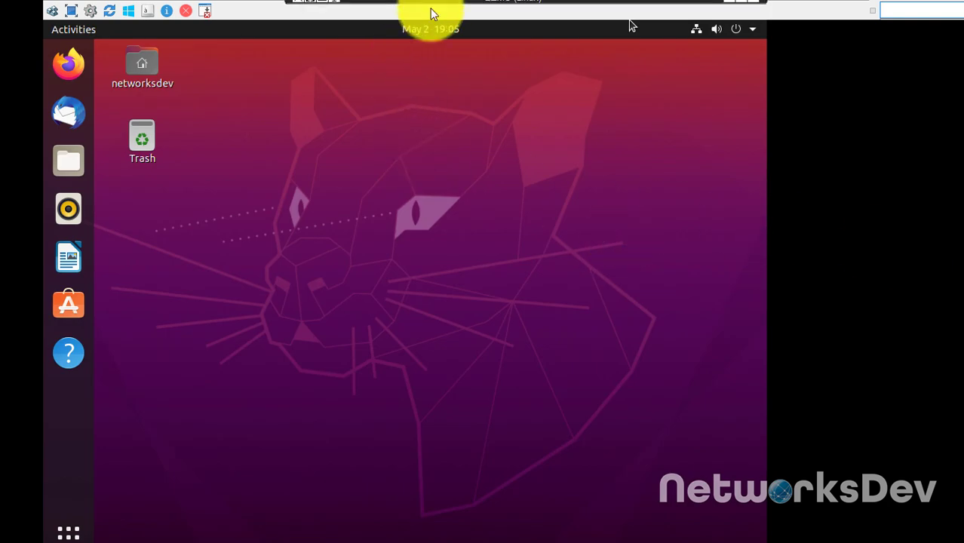
{"action": "left_click", "coordinate": [310, 5]}
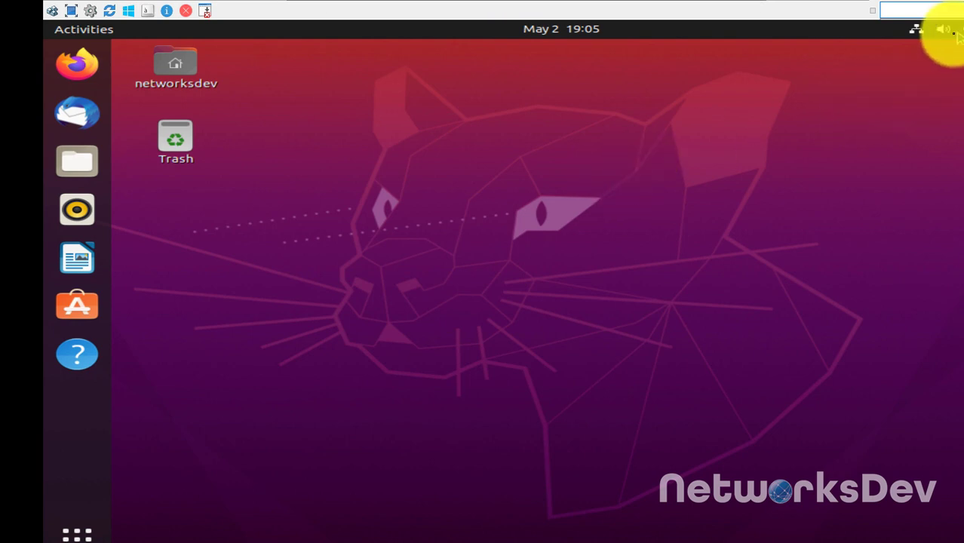
{"action": "left_click", "coordinate": [916, 32]}
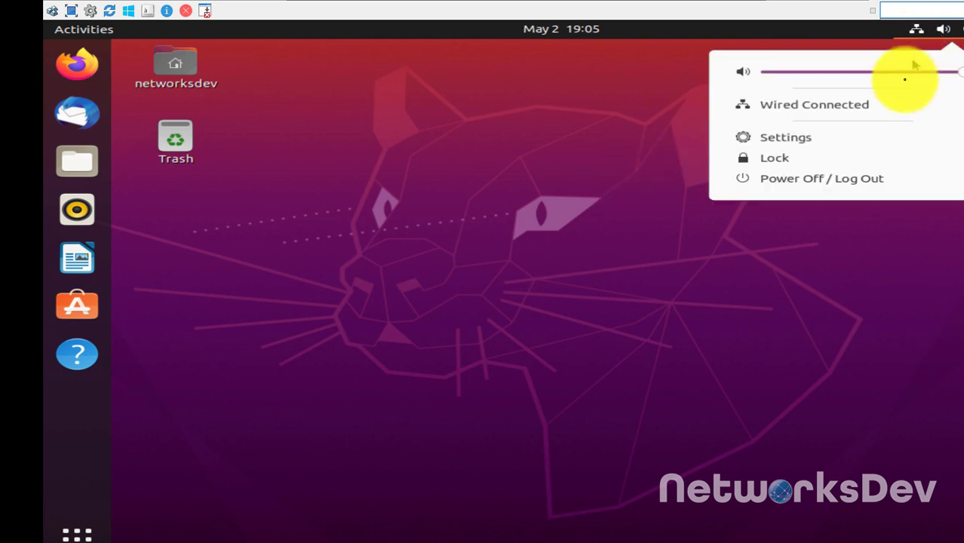
{"action": "left_click", "coordinate": [801, 142]}
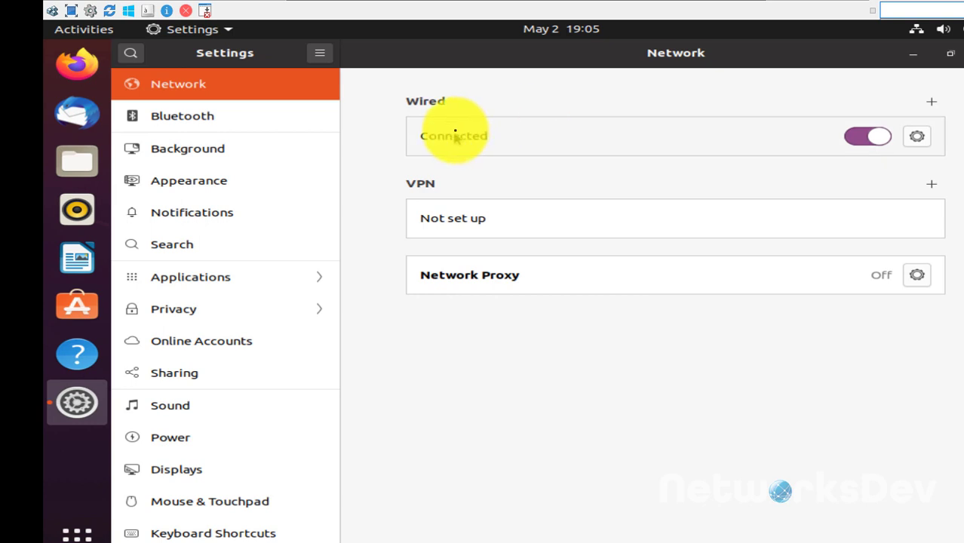
{"action": "left_click", "coordinate": [917, 136]}
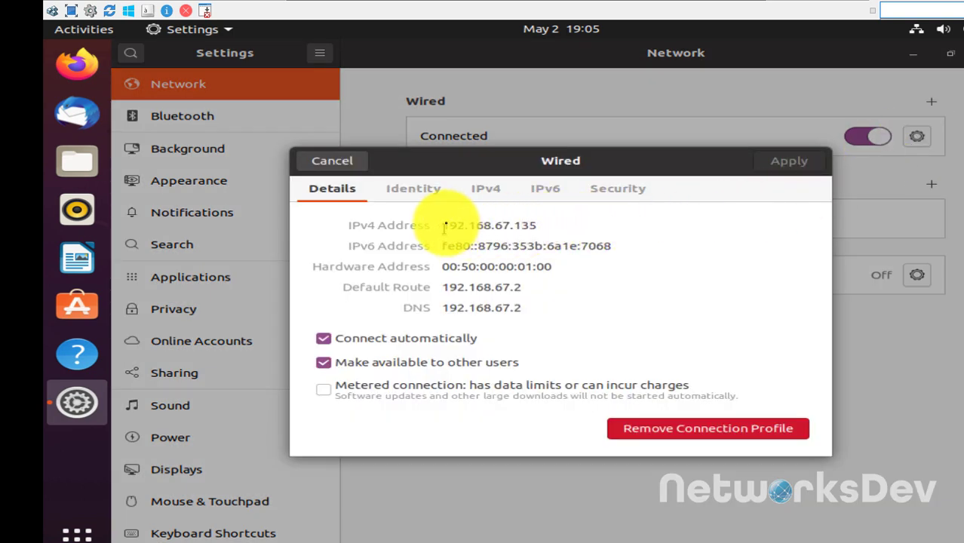
{"action": "left_click_drag", "start_coordinate": [444, 224], "coordinate": [526, 226]}
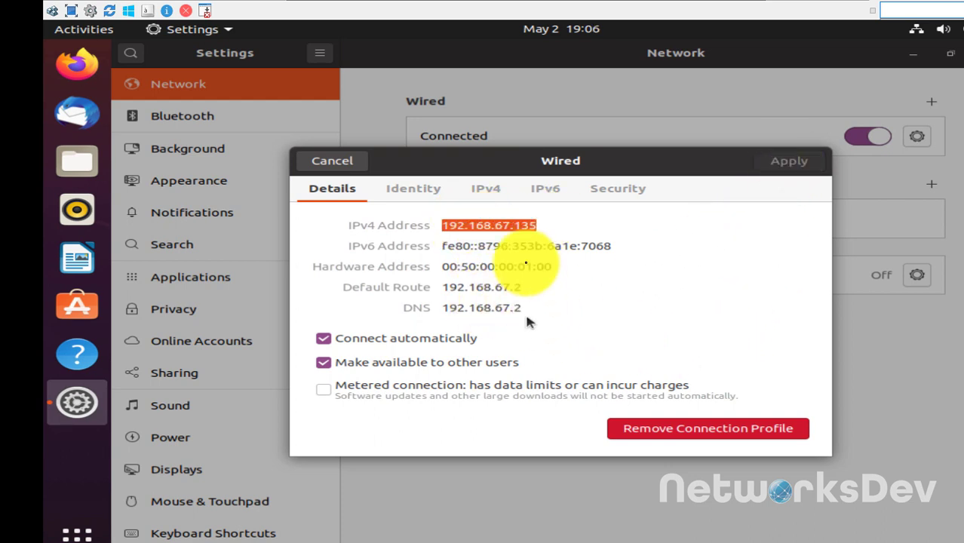
{"action": "left_click", "coordinate": [358, 168]}
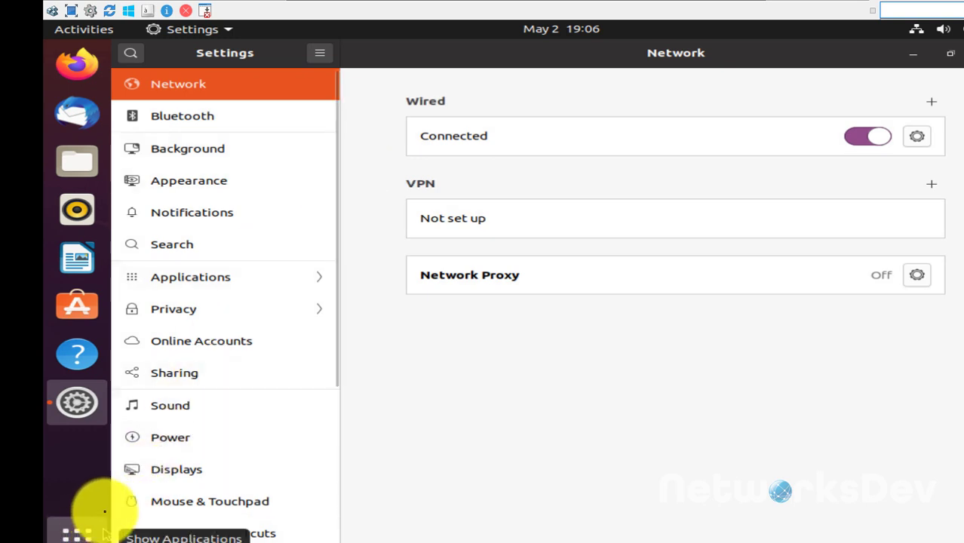
Open a terminal in Ubuntu, ping 8.8.8.8 to test internet access, and stop the ping after several replies
{"action": "left_click", "coordinate": [77, 529]}
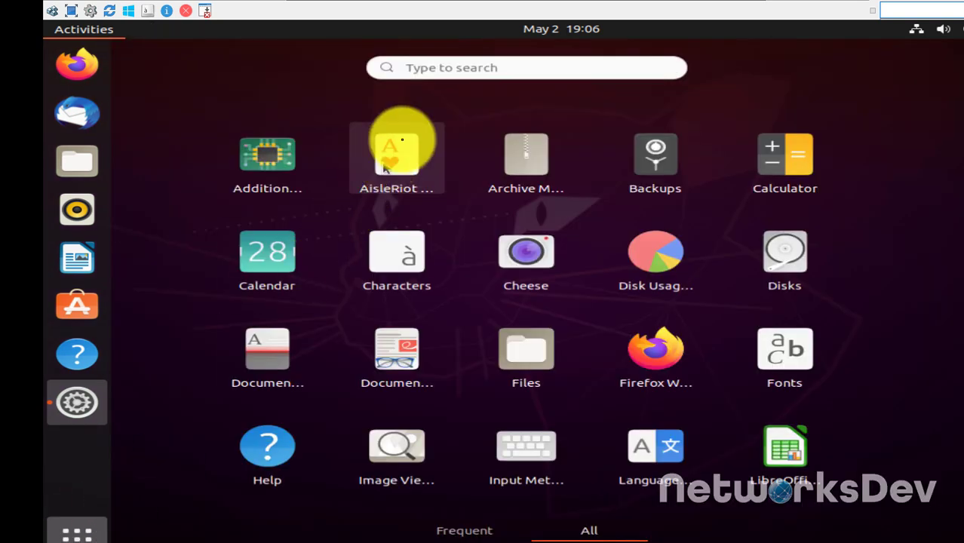
{"action": "left_click", "coordinate": [465, 66]}
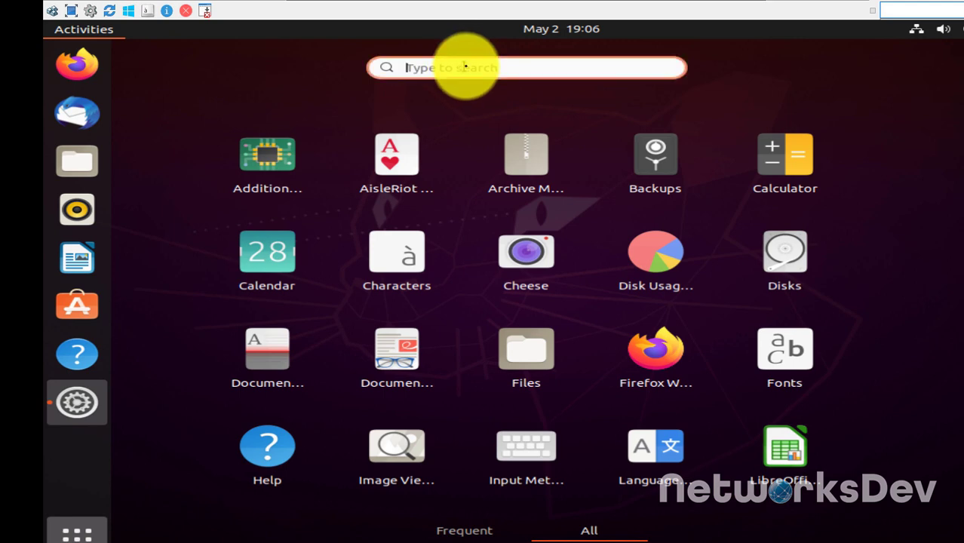
{"action": "type", "text": "terl"}
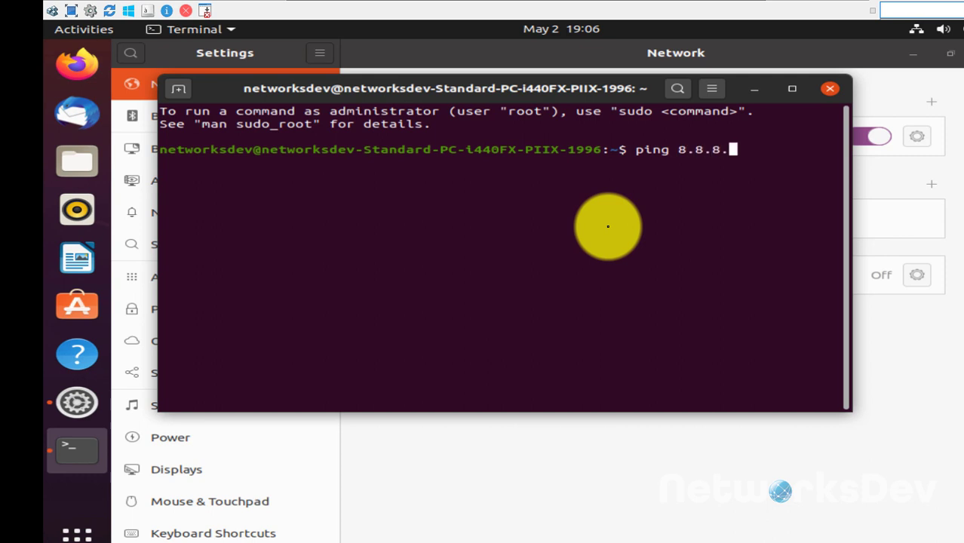
{"action": "key", "text": "Return"}
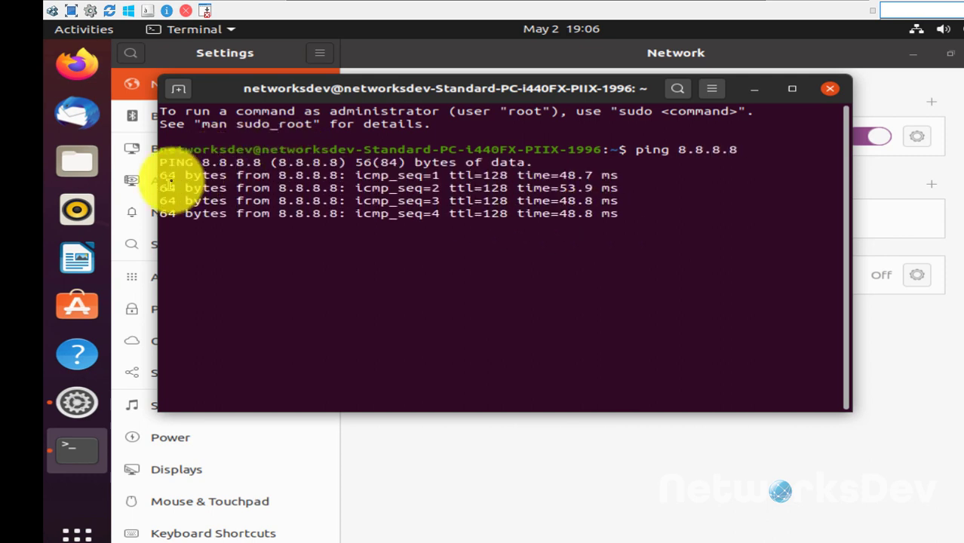
{"action": "left_click_drag", "start_coordinate": [161, 188], "coordinate": [641, 197]}
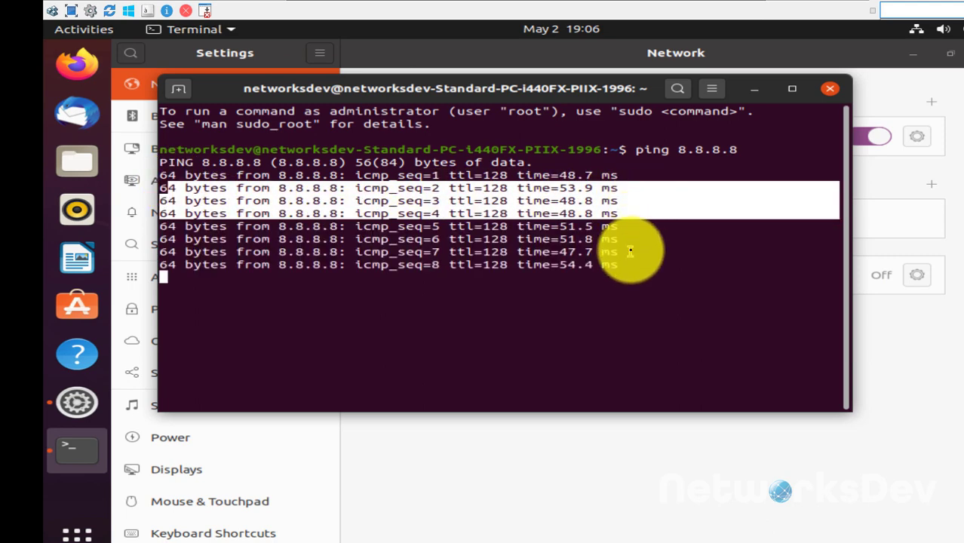
{"action": "left_click_drag", "start_coordinate": [627, 270], "coordinate": [103, 158]}
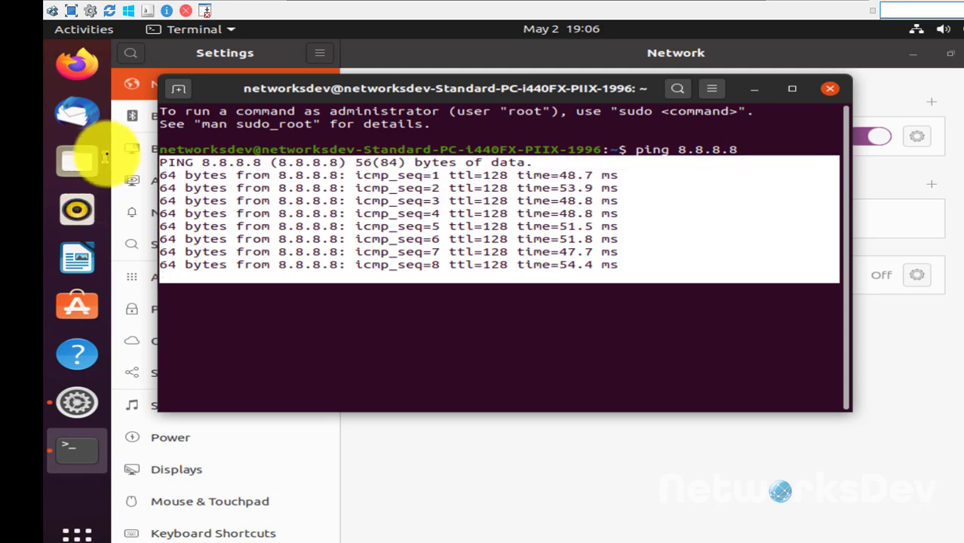
{"action": "left_click", "coordinate": [515, 217]}
{"action": "key", "text": "ctrl+c"}
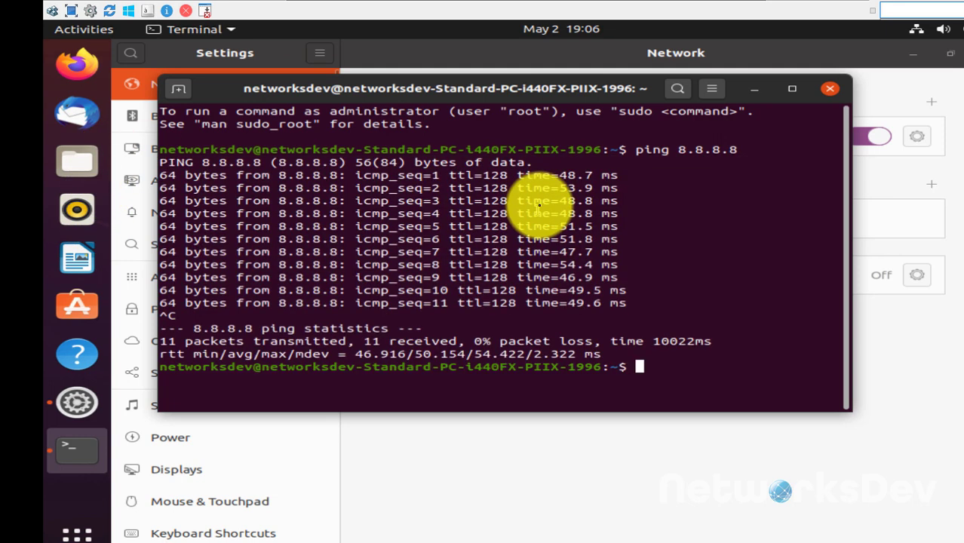
Minimize the terminal and close the network settings window on the Ubuntu desktop
{"action": "left_click", "coordinate": [754, 89]}
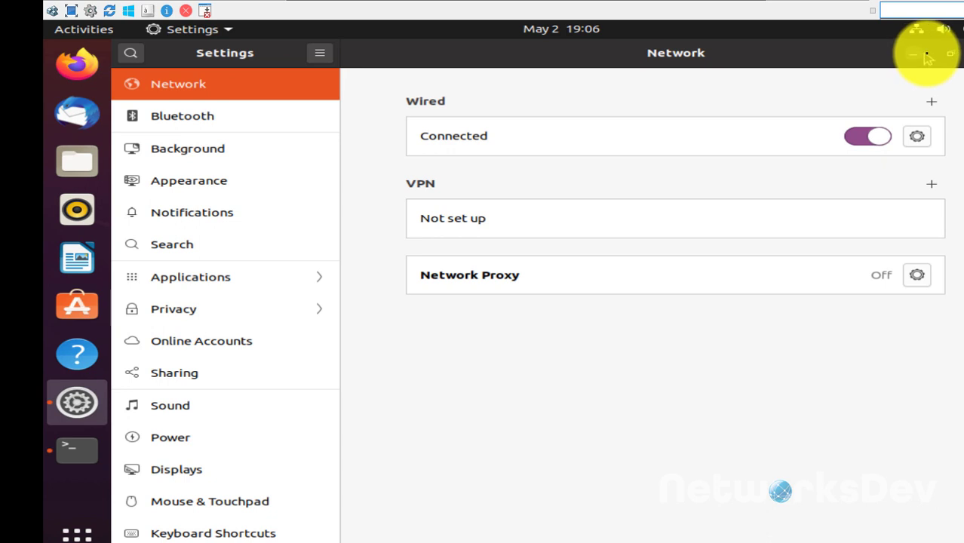
{"action": "left_click", "coordinate": [959, 53]}
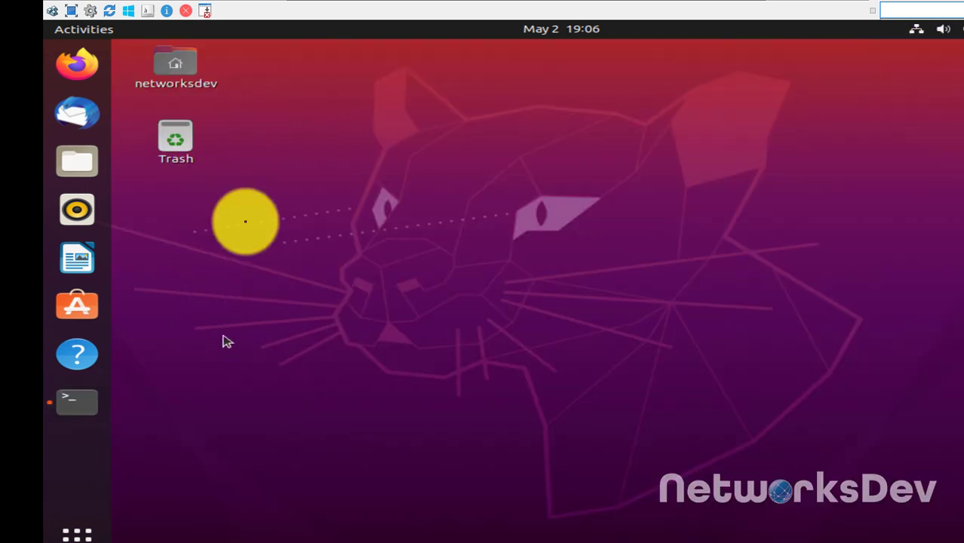
Leave the full-screen console view and close the console window, and stop the Linux node in the topology
{"action": "mouse_move", "coordinate": [394, 4]}
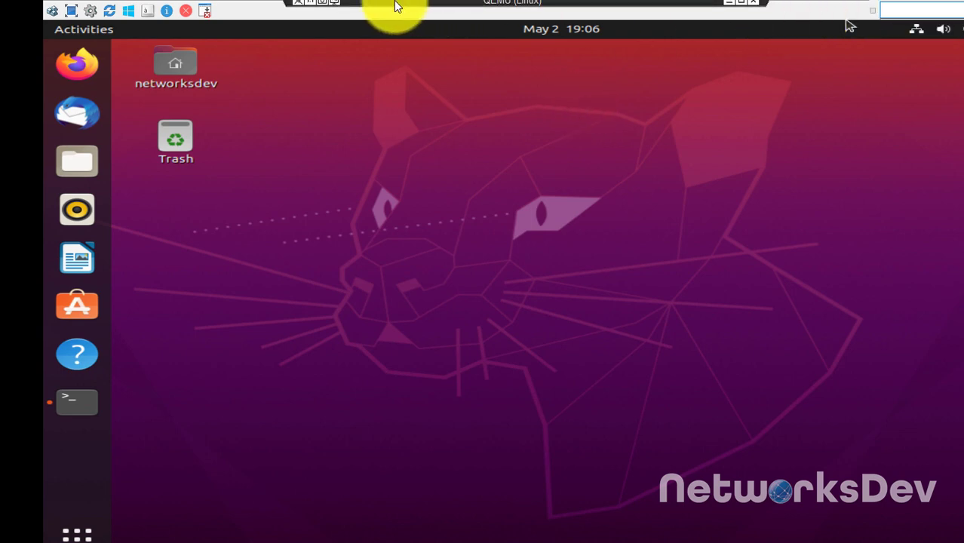
{"action": "left_click", "coordinate": [309, 7]}
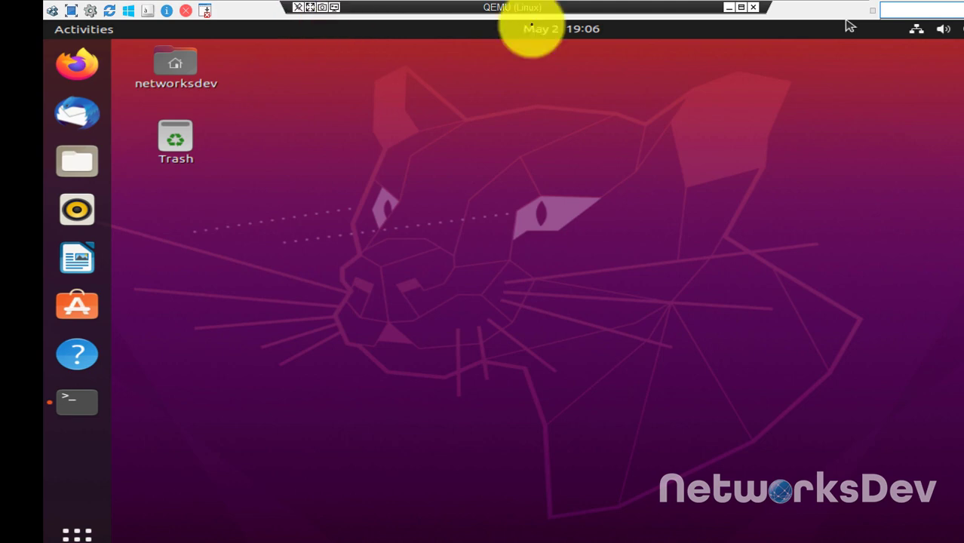
{"action": "left_click", "coordinate": [741, 9]}
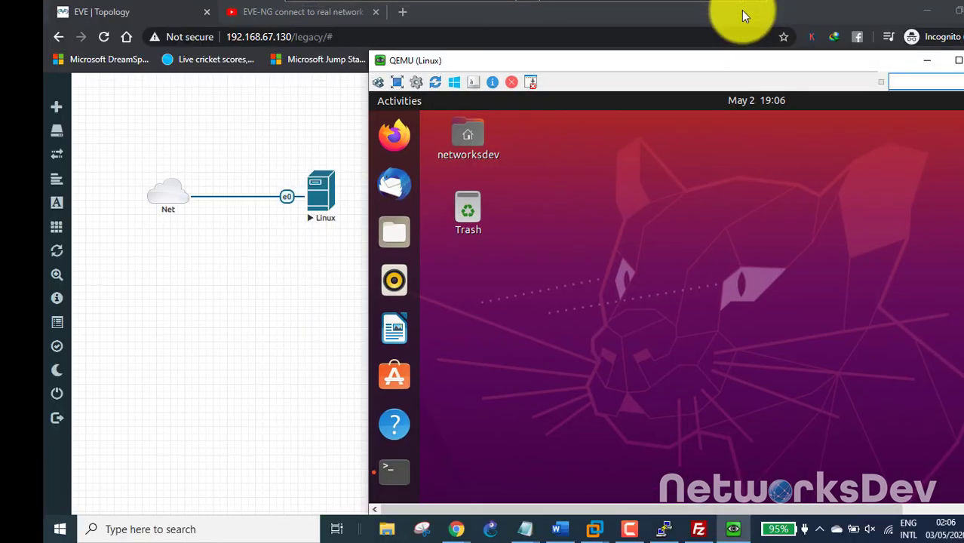
{"action": "left_click_drag", "start_coordinate": [730, 105], "coordinate": [564, 71]}
{"action": "left_click", "coordinate": [829, 71]}
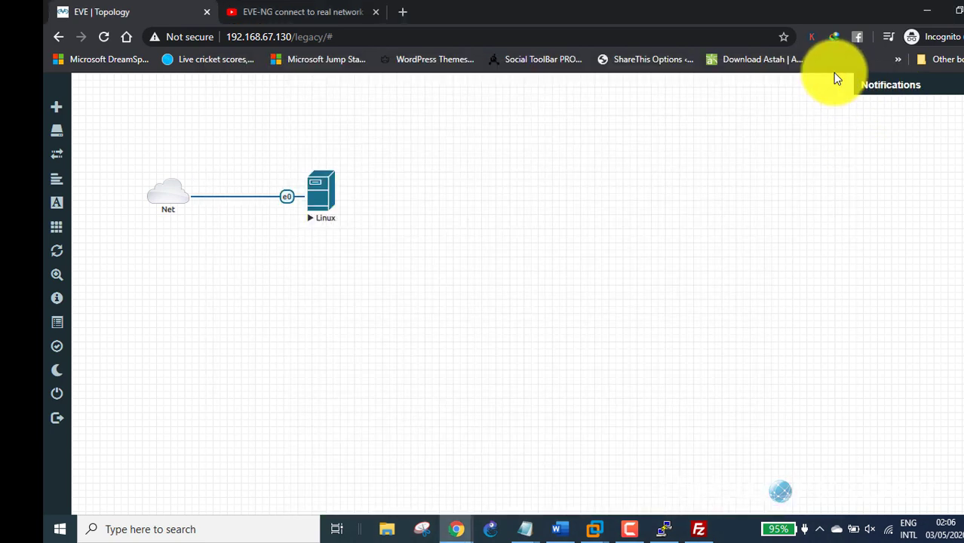
{"action": "right_click", "coordinate": [327, 196]}
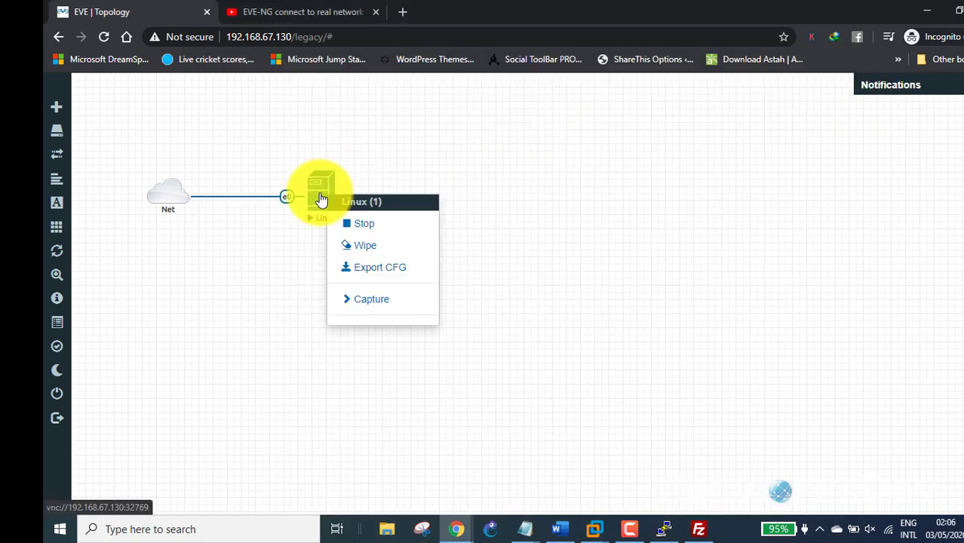
{"action": "left_click", "coordinate": [344, 224]}
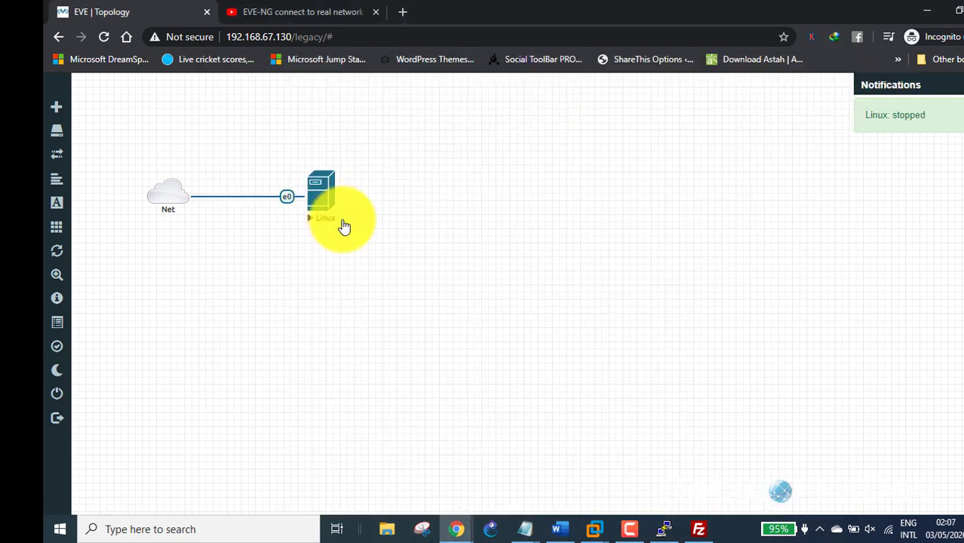